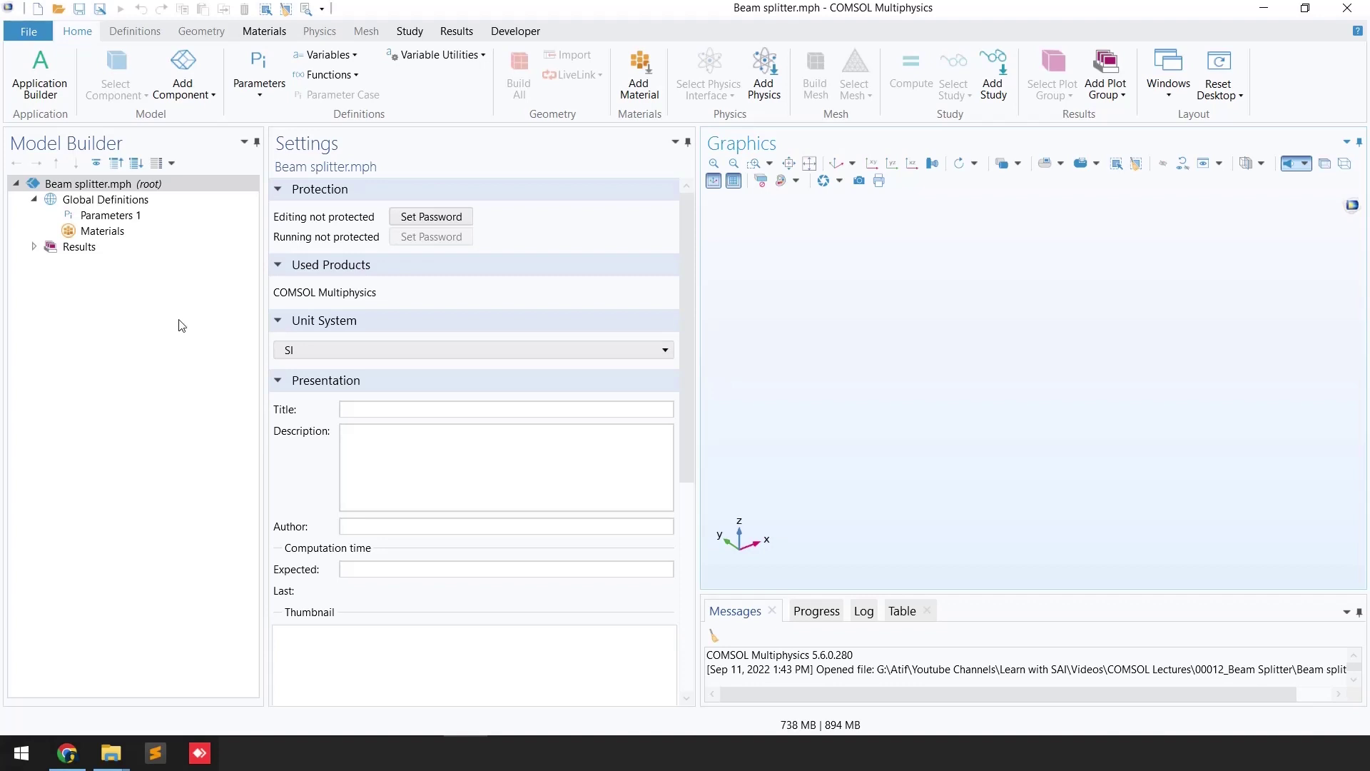
Add a 2D component to the model and open its settings.
click(206, 102)
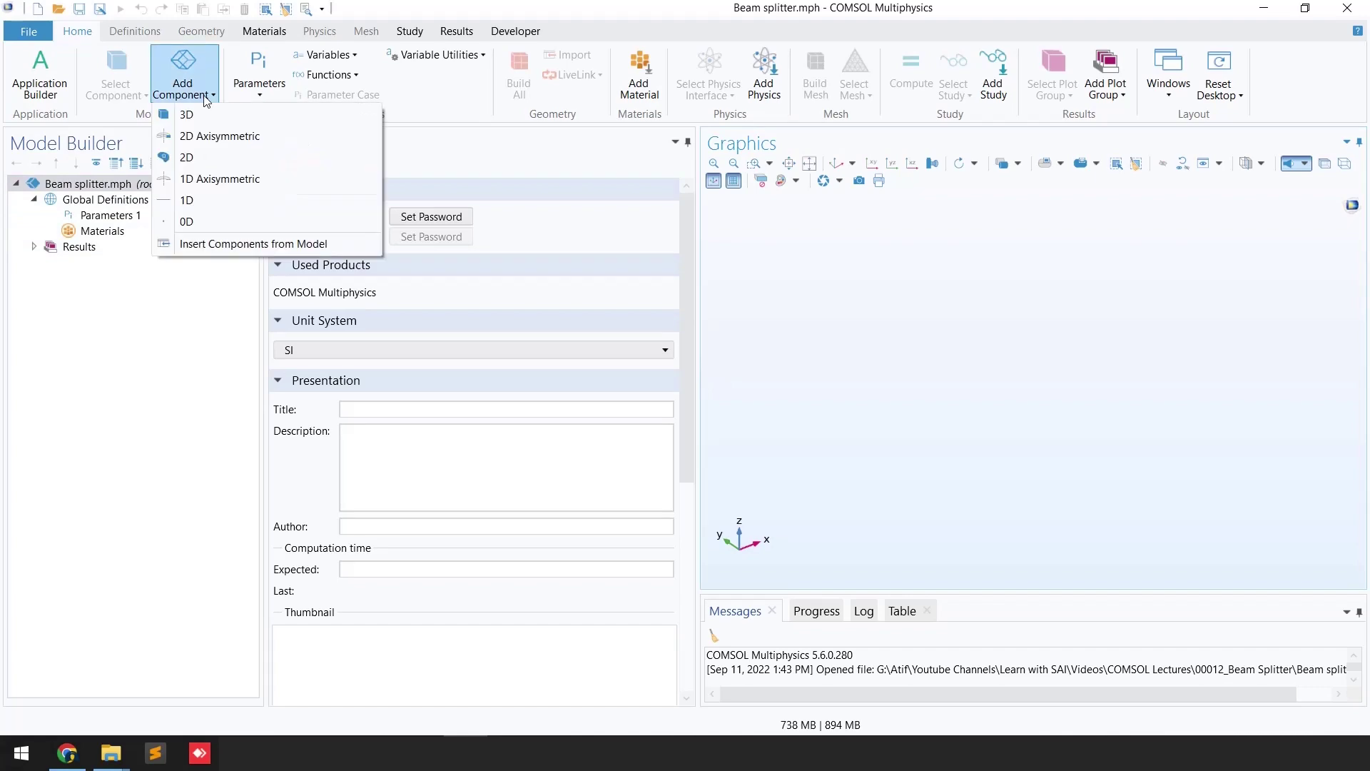
click(205, 157)
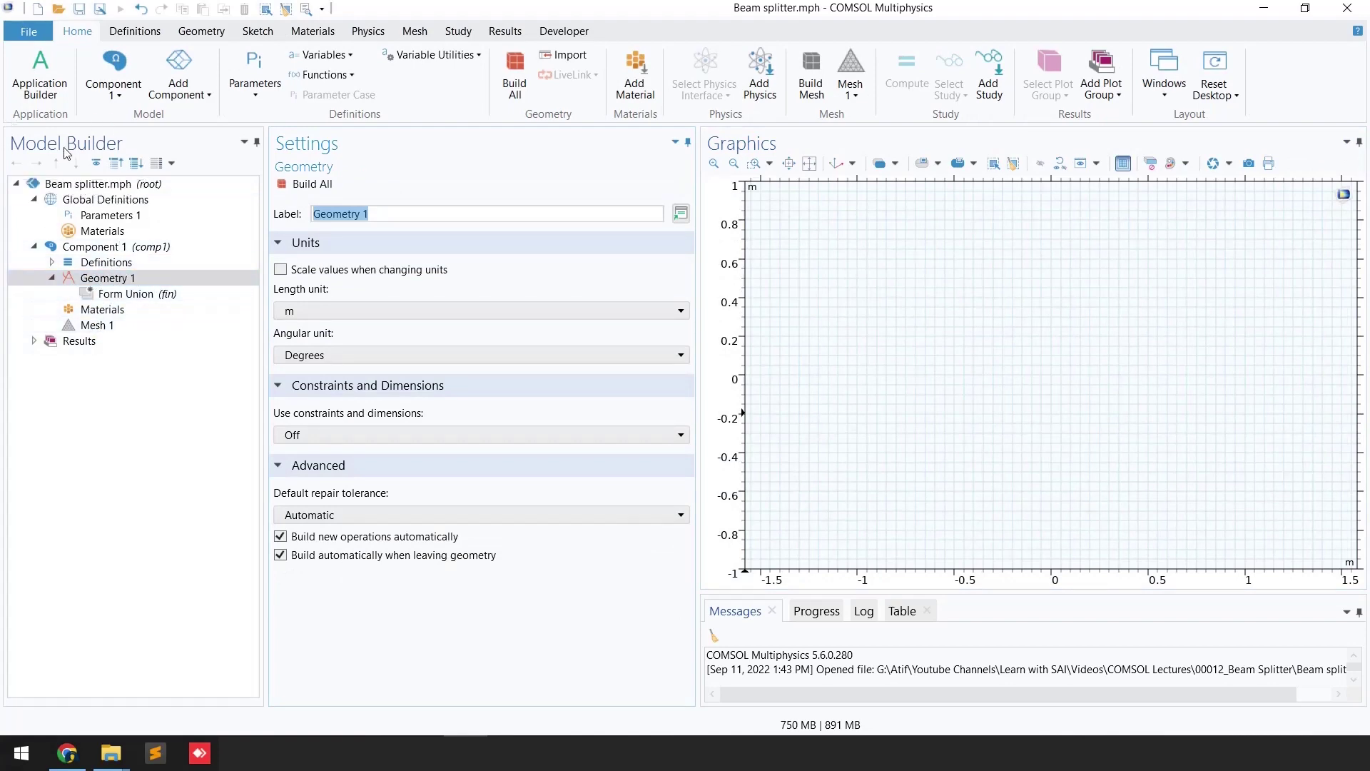
click(100, 248)
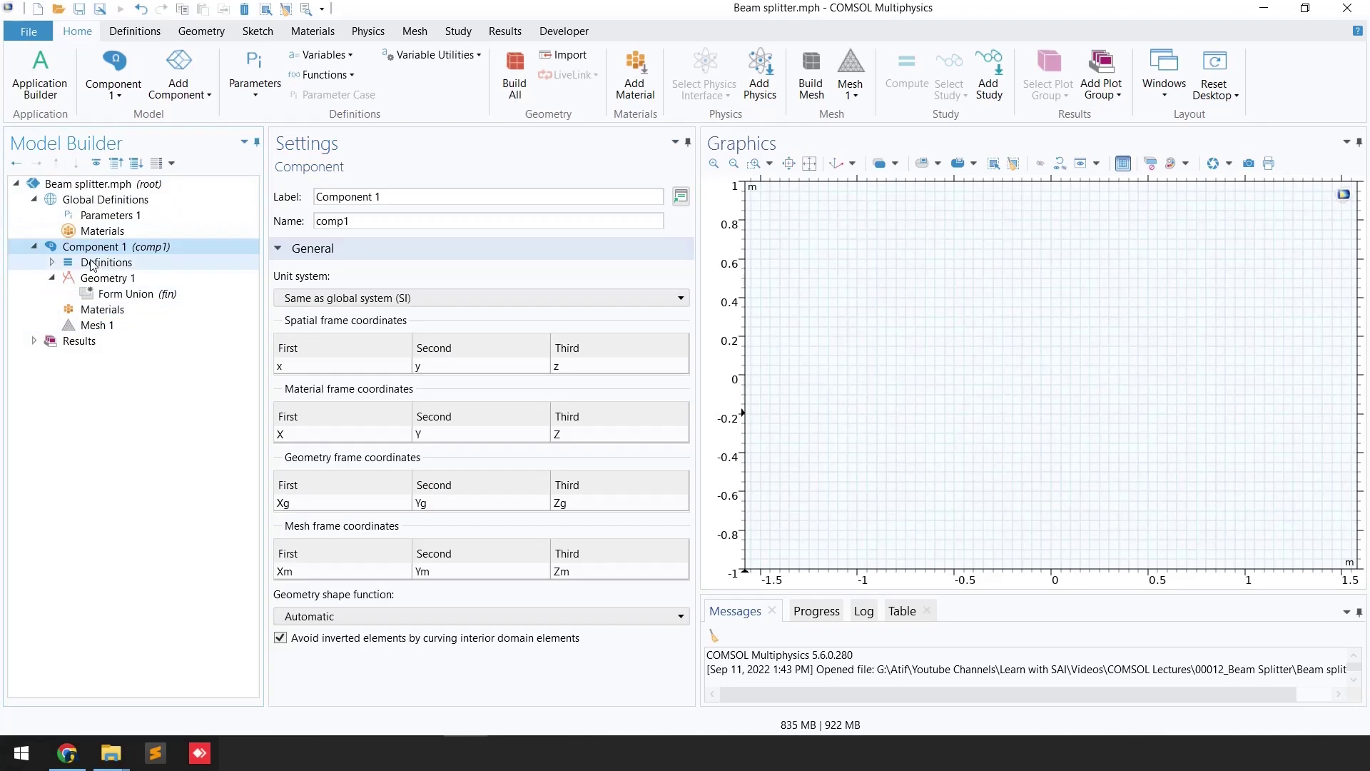
Load the global parameters into Parameters 1 from the file parameters for beam splitter_COMSOL.txt.
click(107, 216)
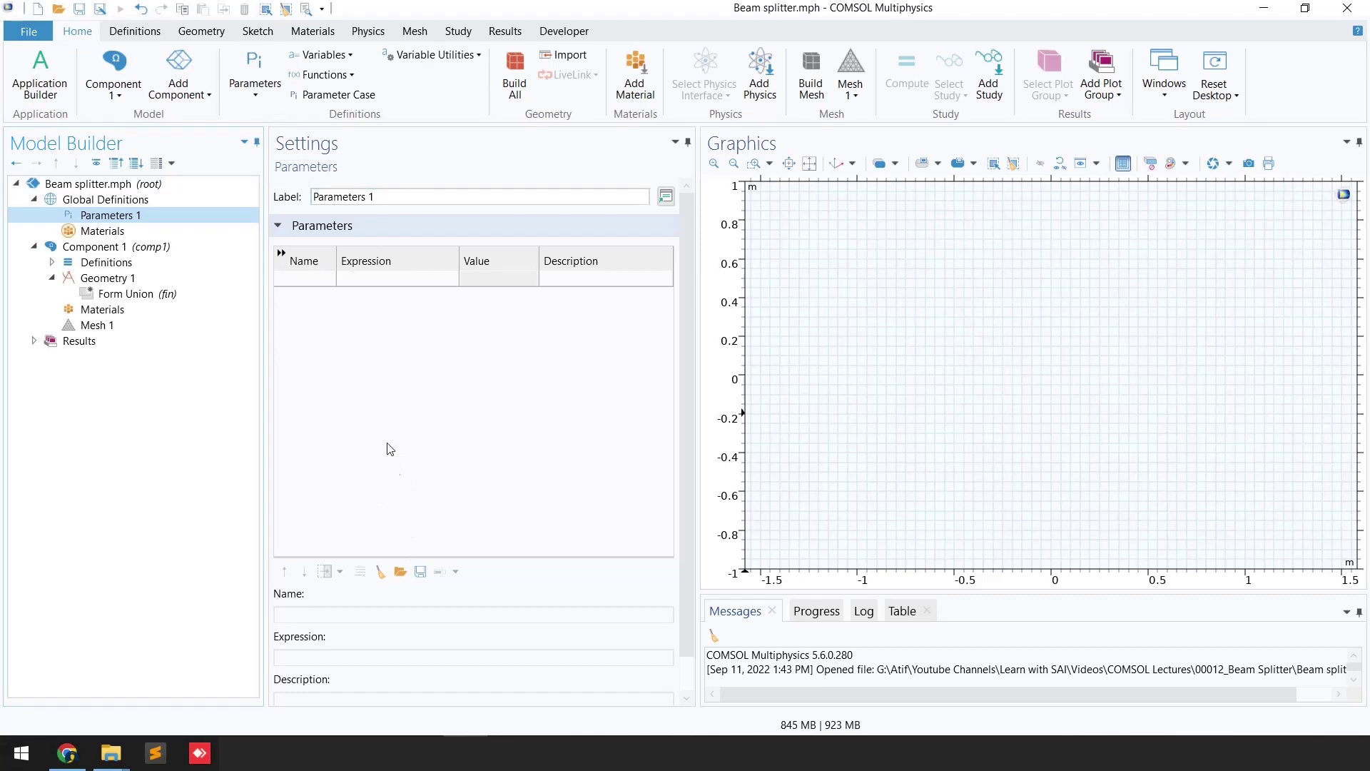
click(400, 572)
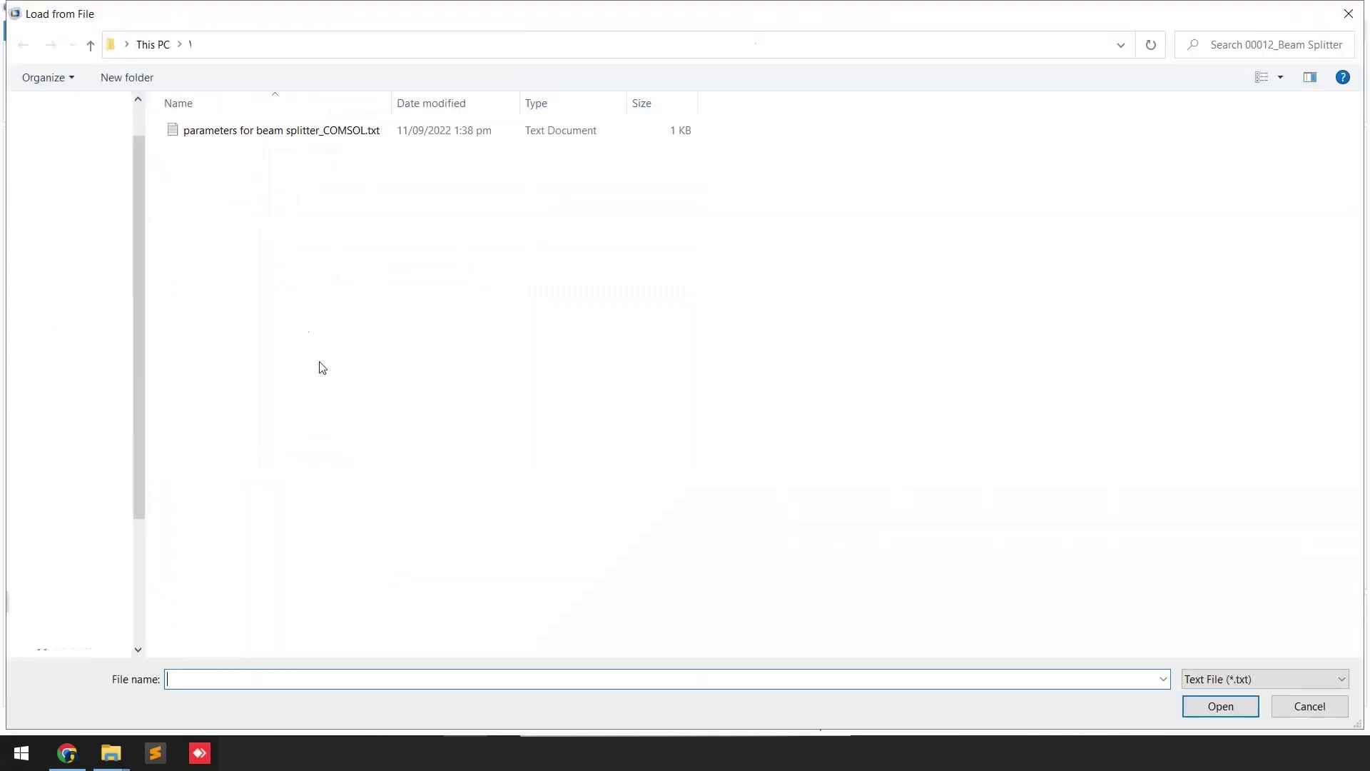
double_click(278, 137)
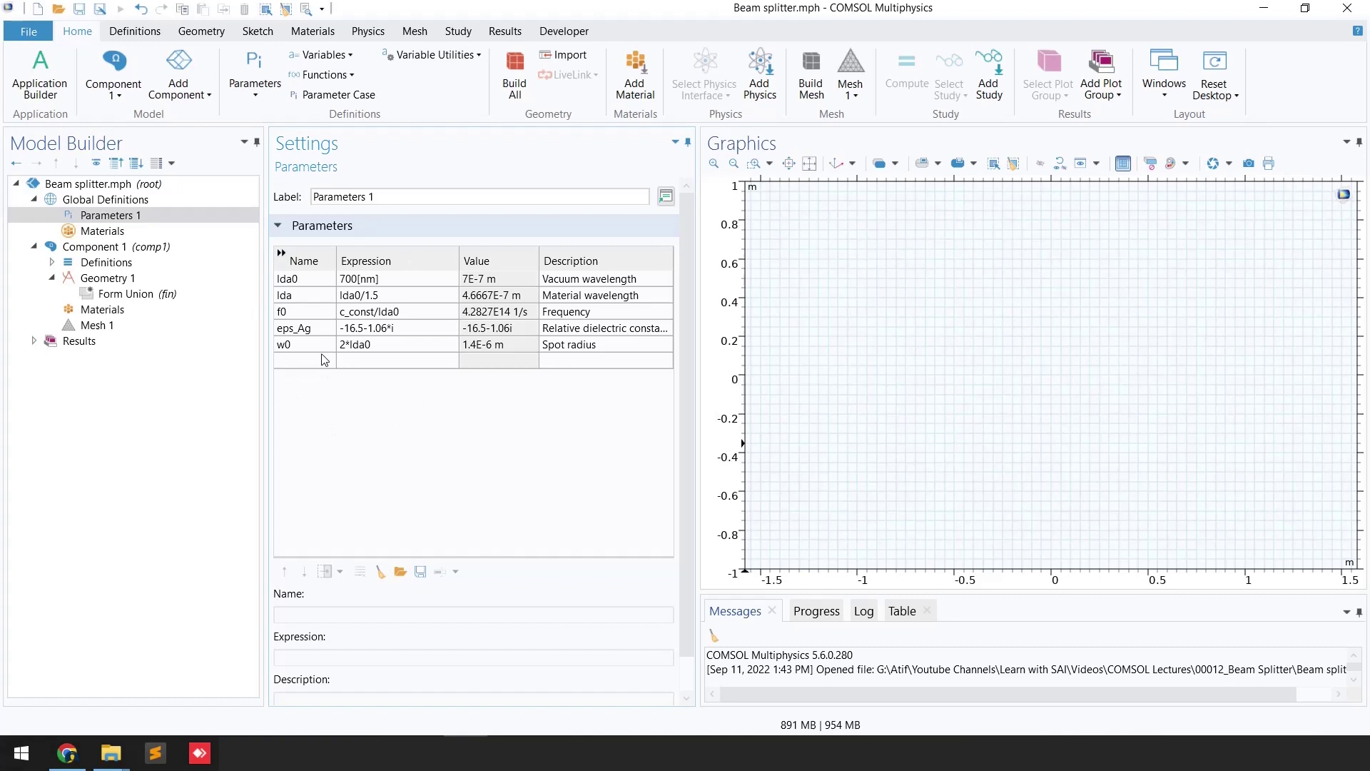
Set the length unit of Geometry 1 to µm.
click(104, 279)
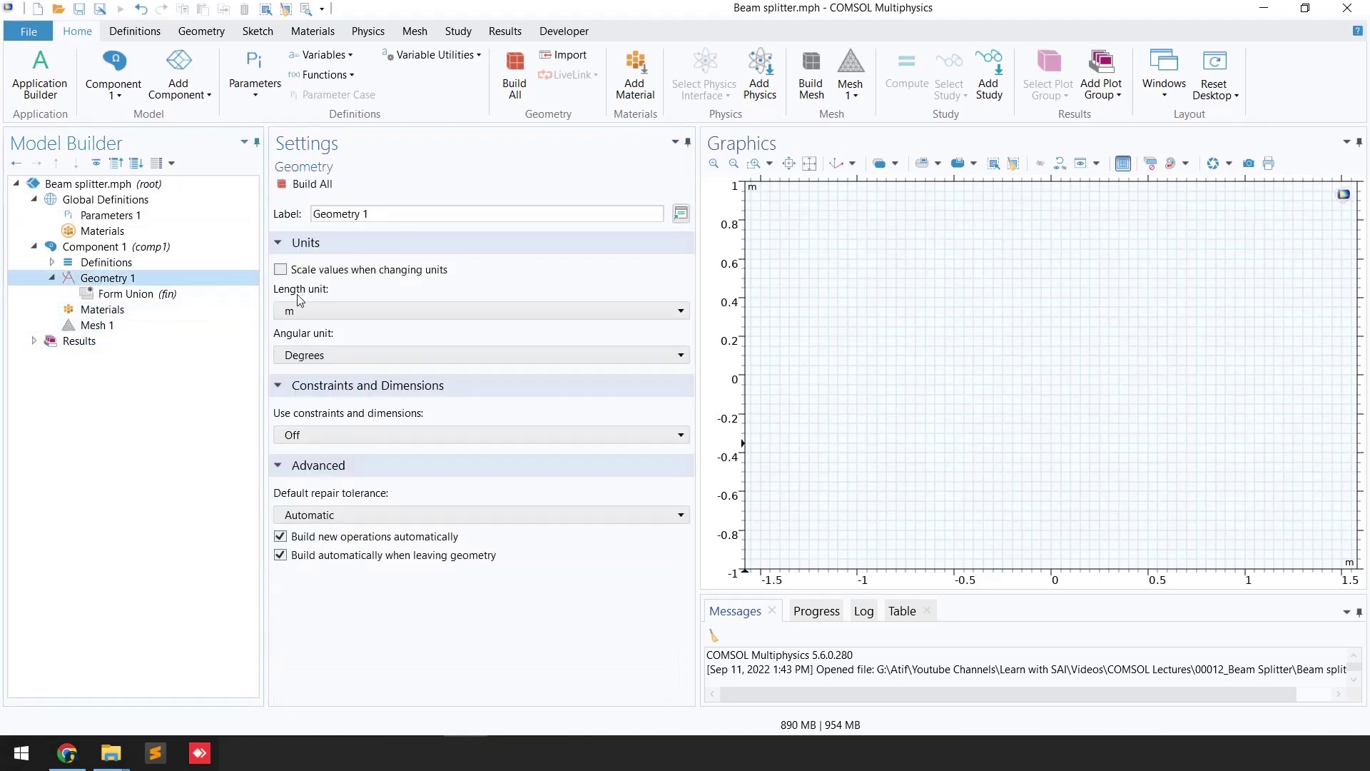
click(326, 311)
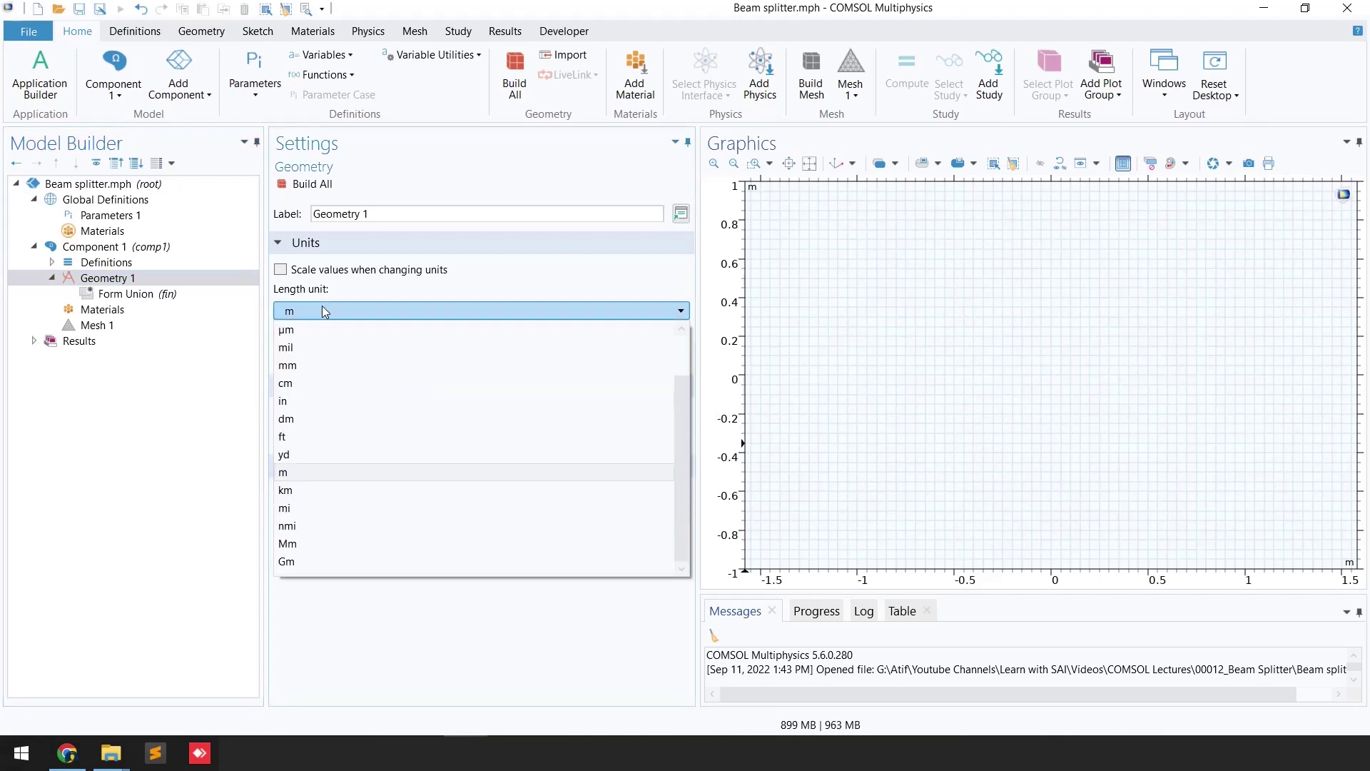
click(314, 336)
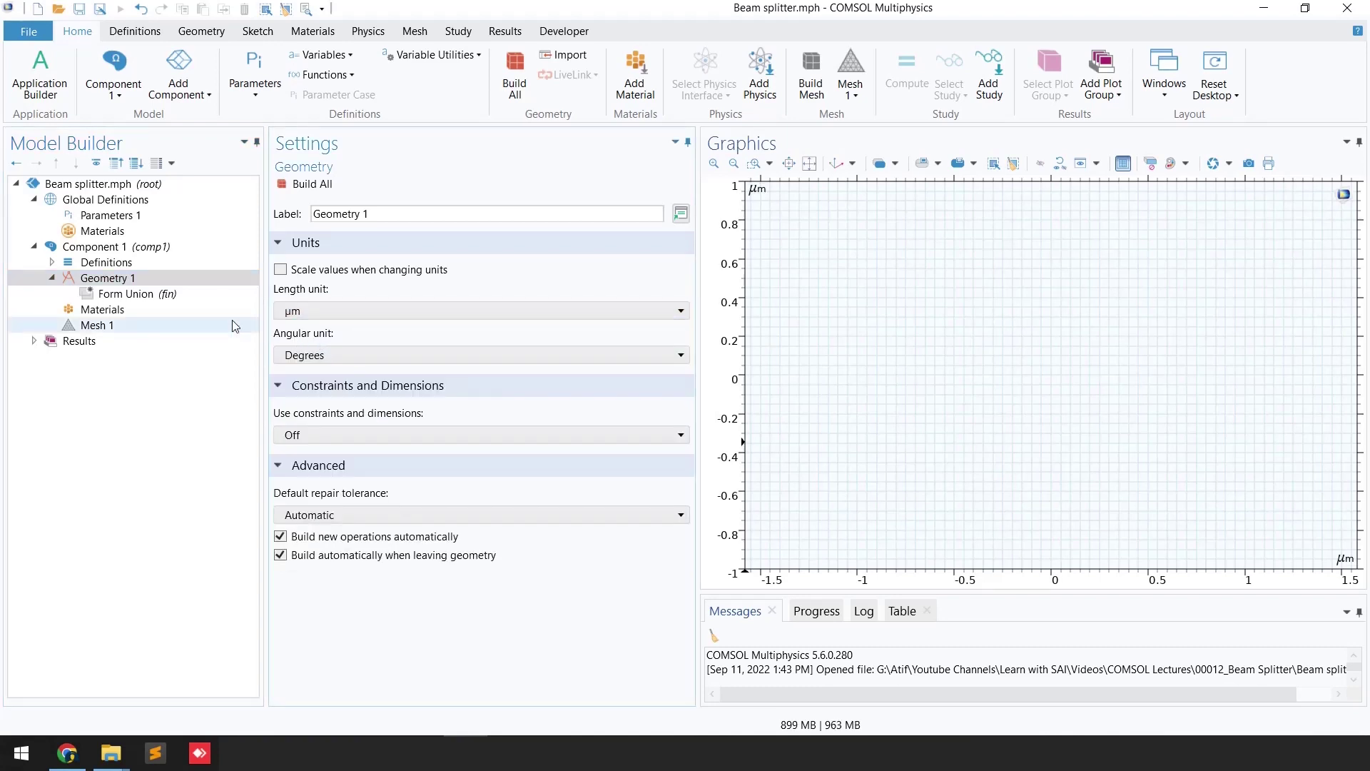
Add a polygon to Geometry 1 and enter its first two vertices, (-10, -10) and (-10, 10) µm.
right_click(104, 280)
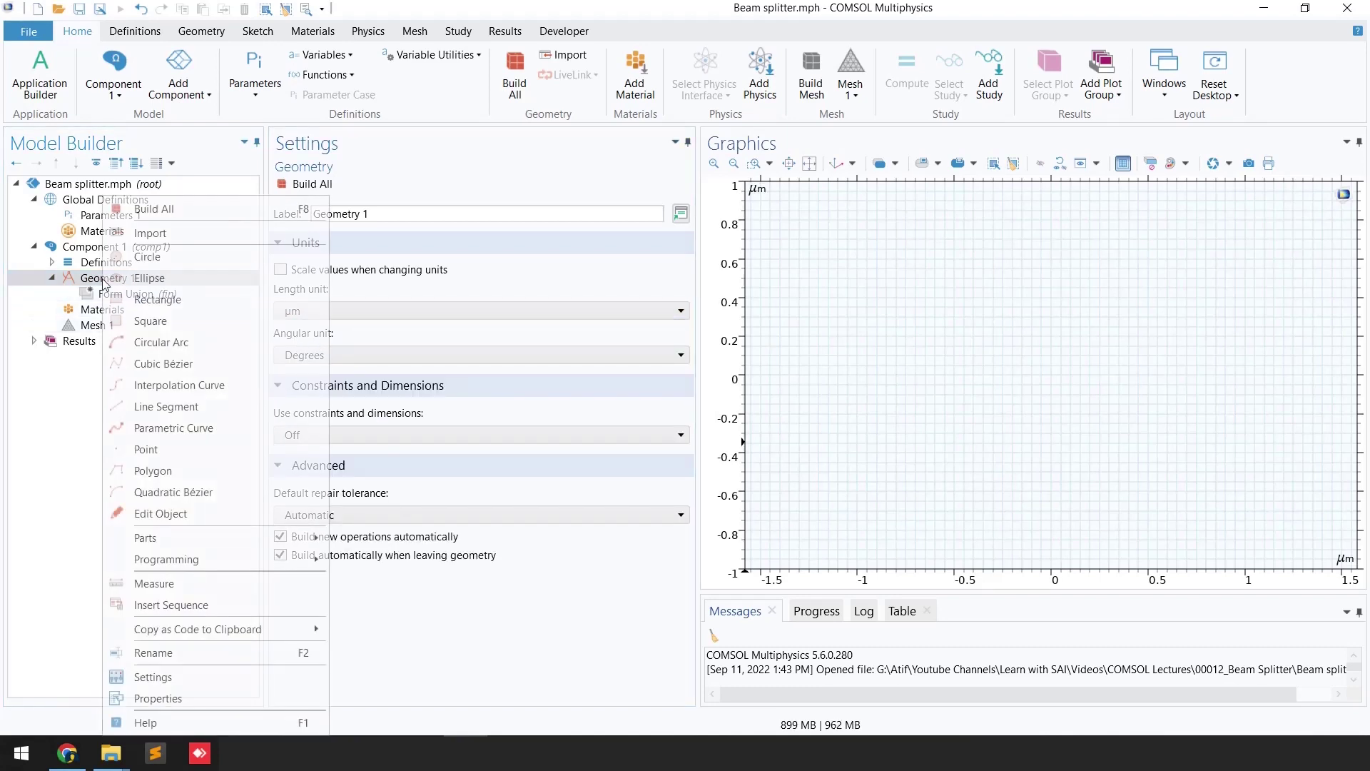
click(182, 473)
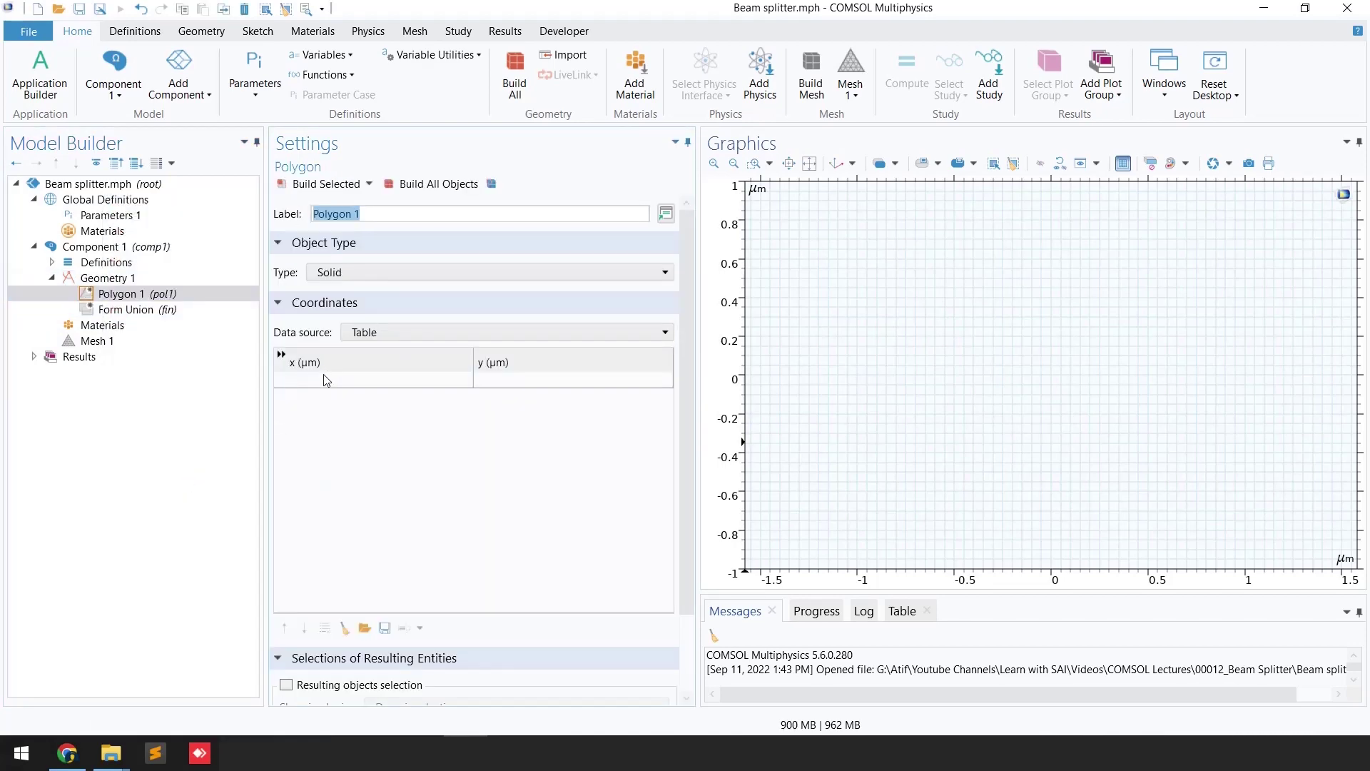
click(323, 378)
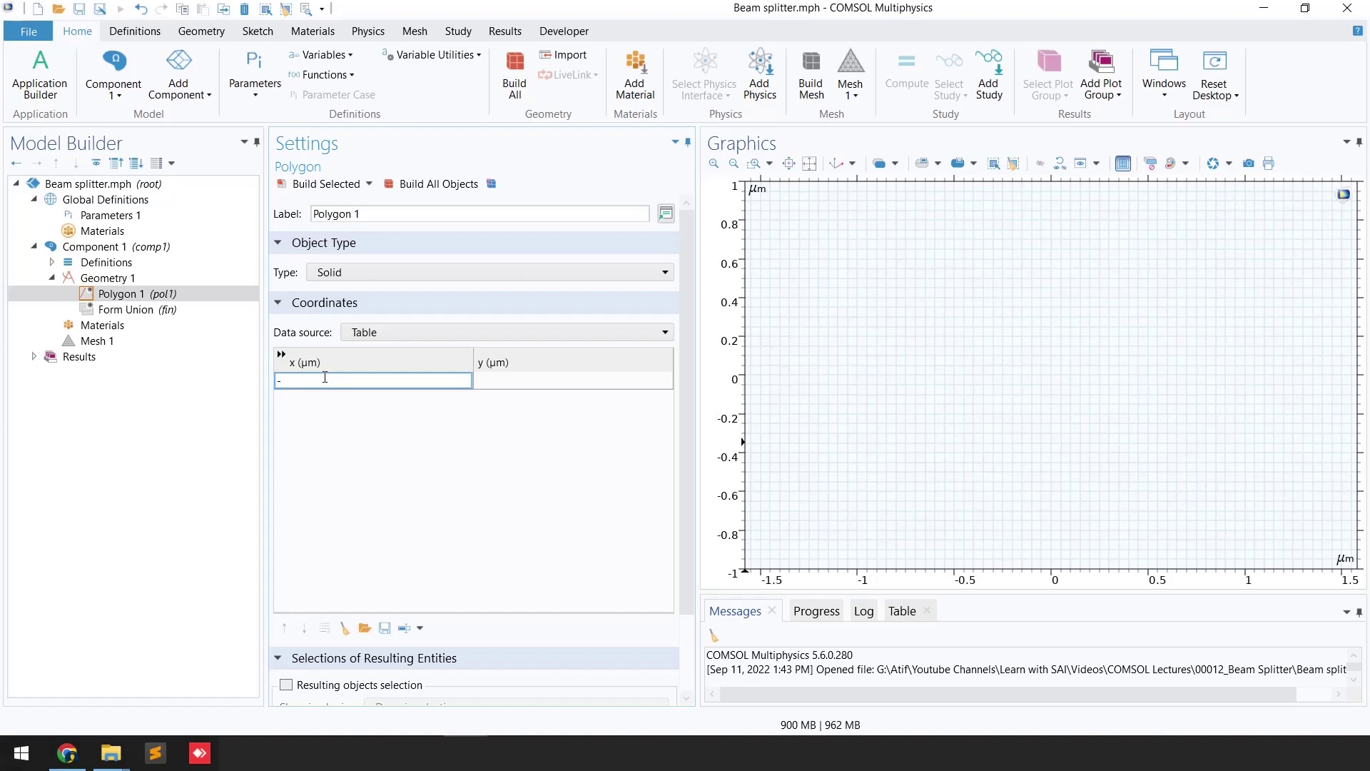
click(496, 380)
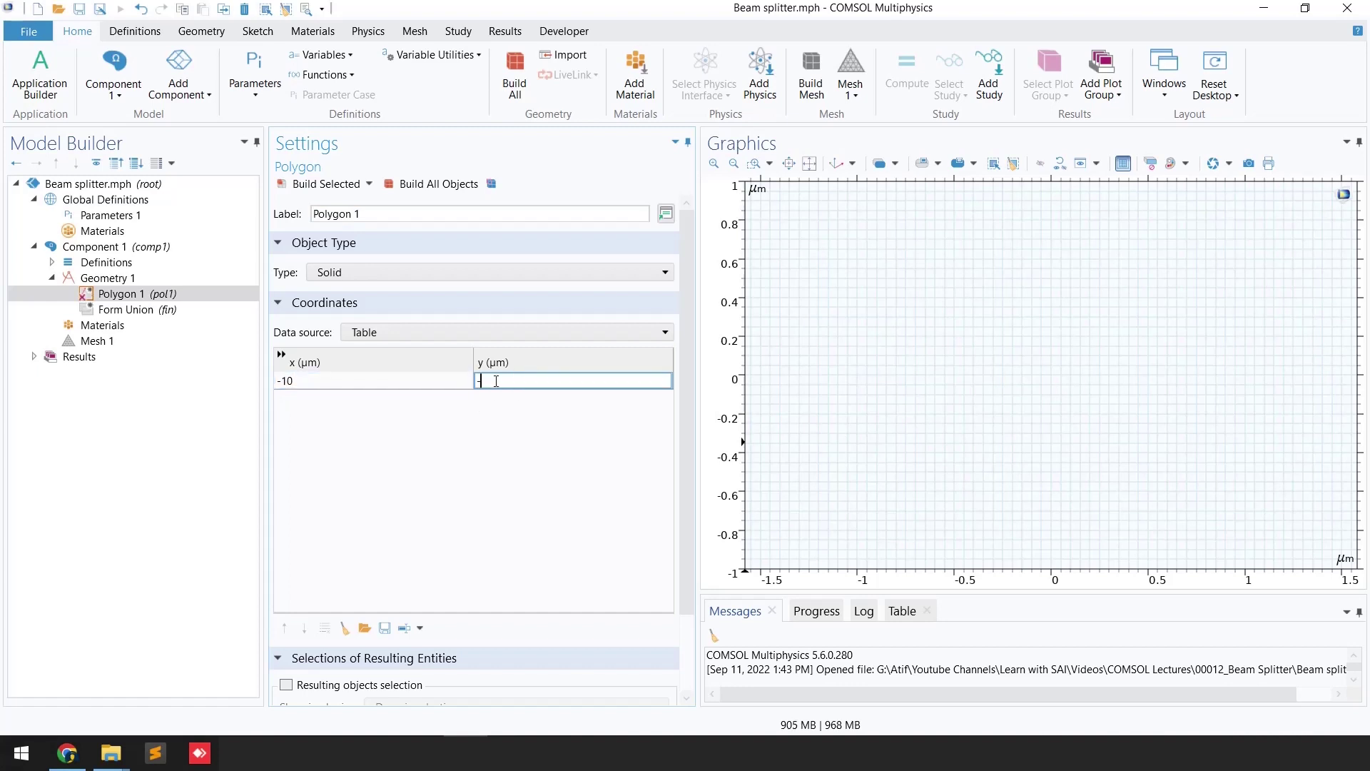
key(Return)
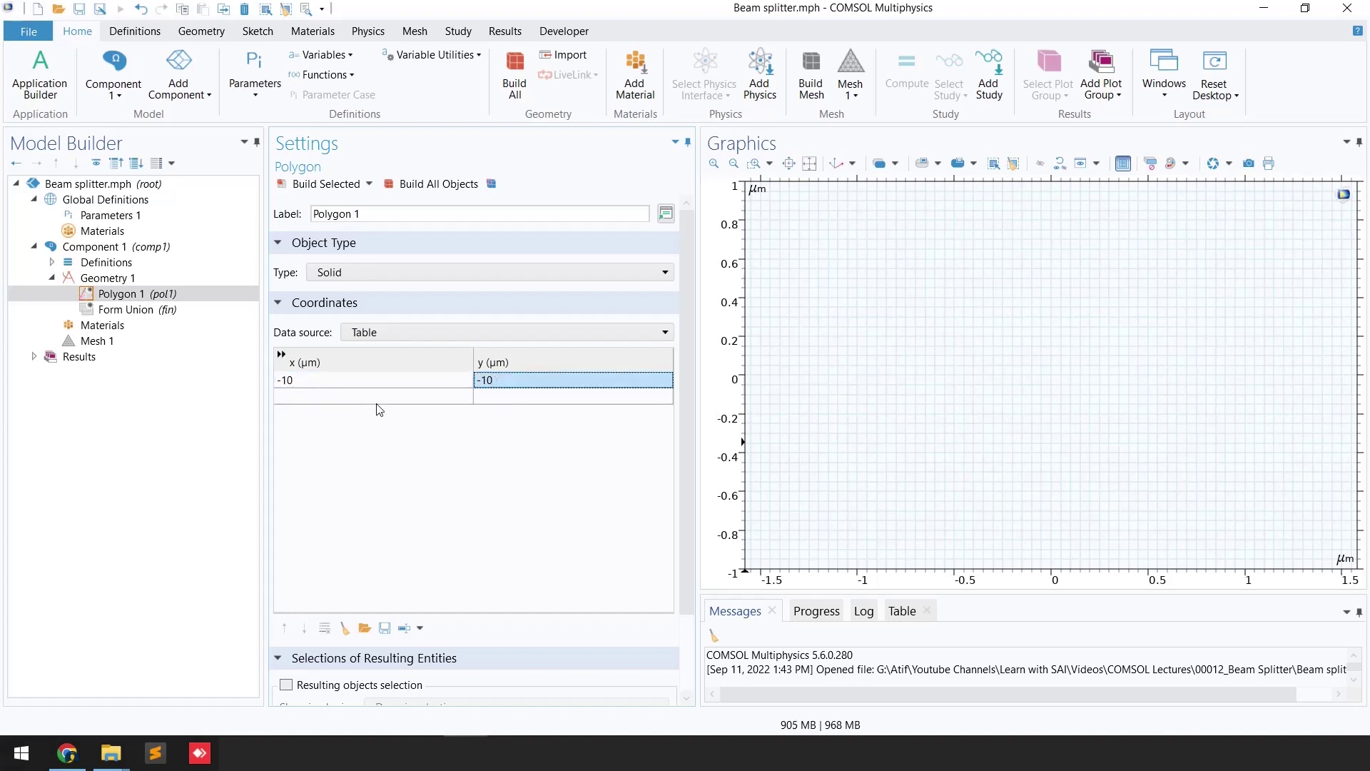
click(377, 398)
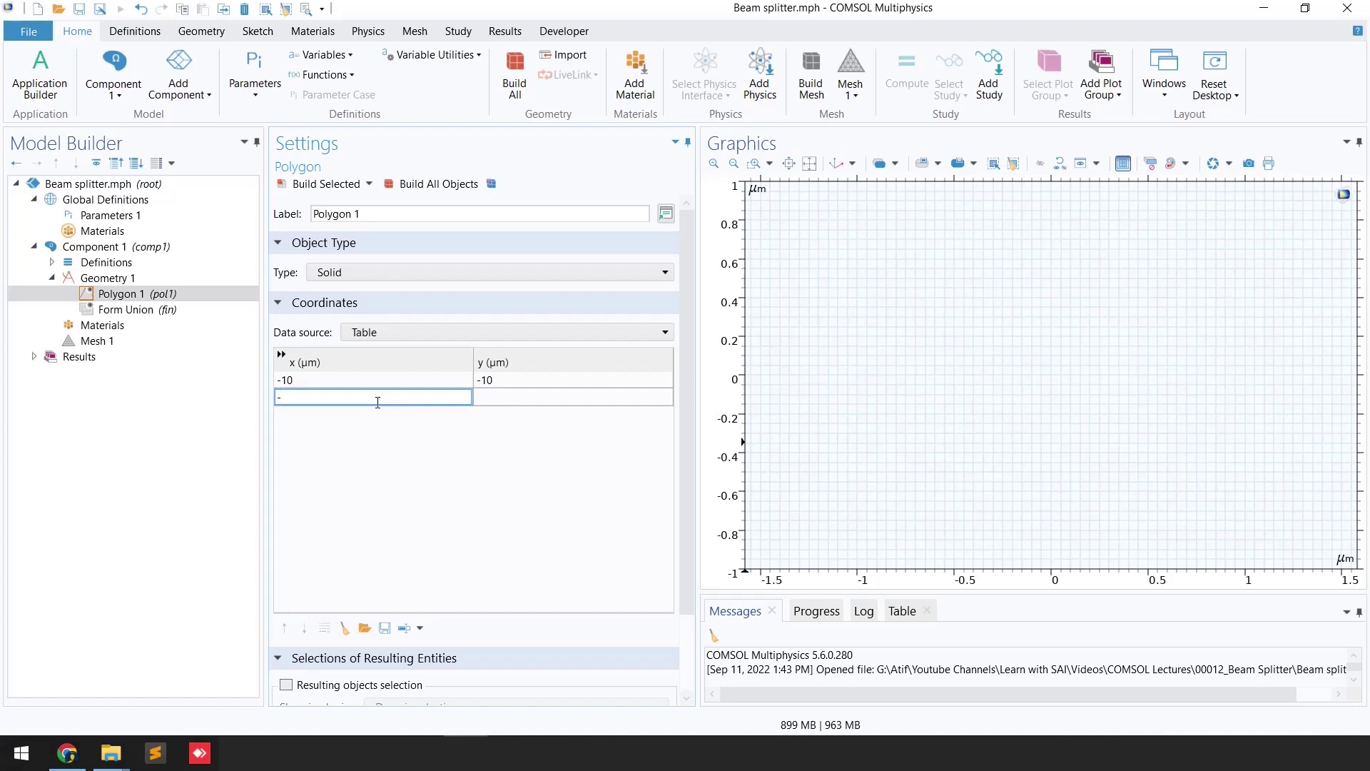
click(500, 399)
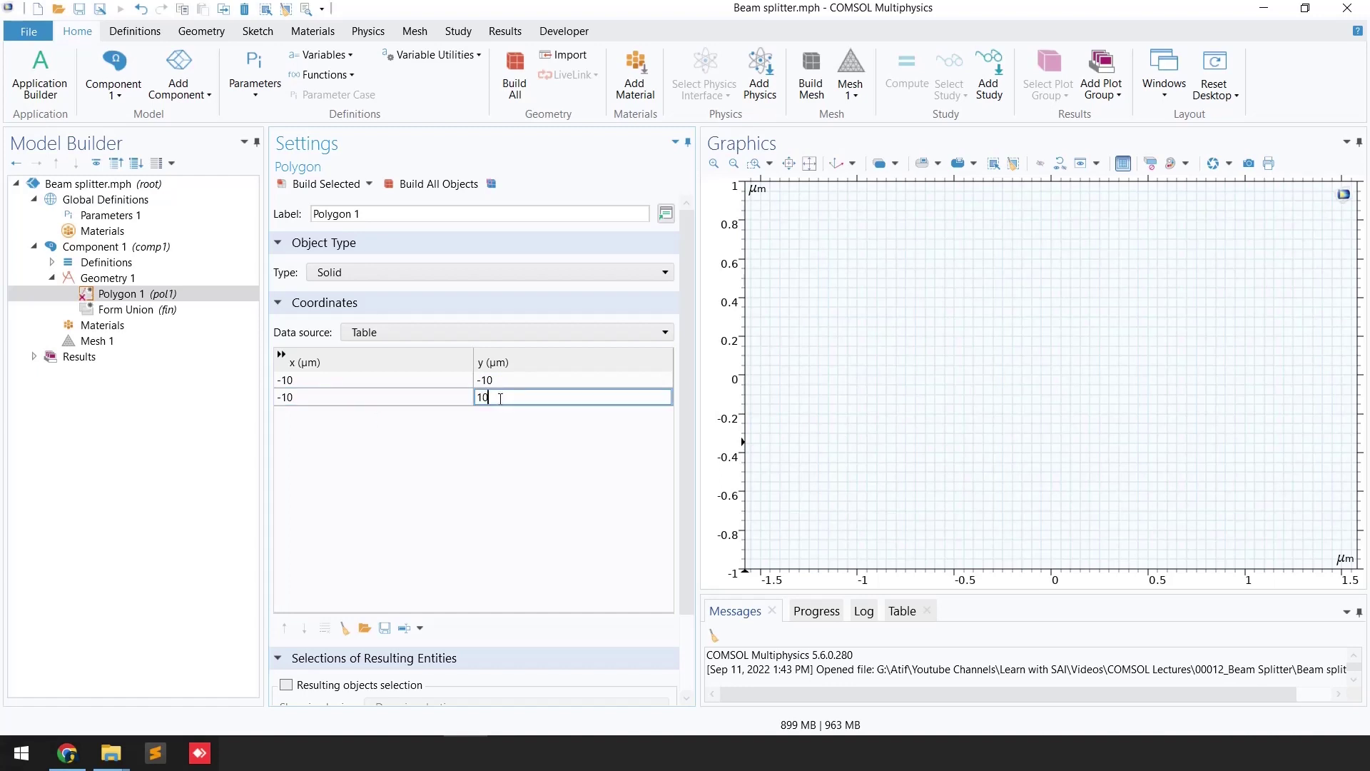
text(10)
key(Return)
Enter the polygon's third vertex at (10, 10) µm and build it as a Solid object.
click(355, 412)
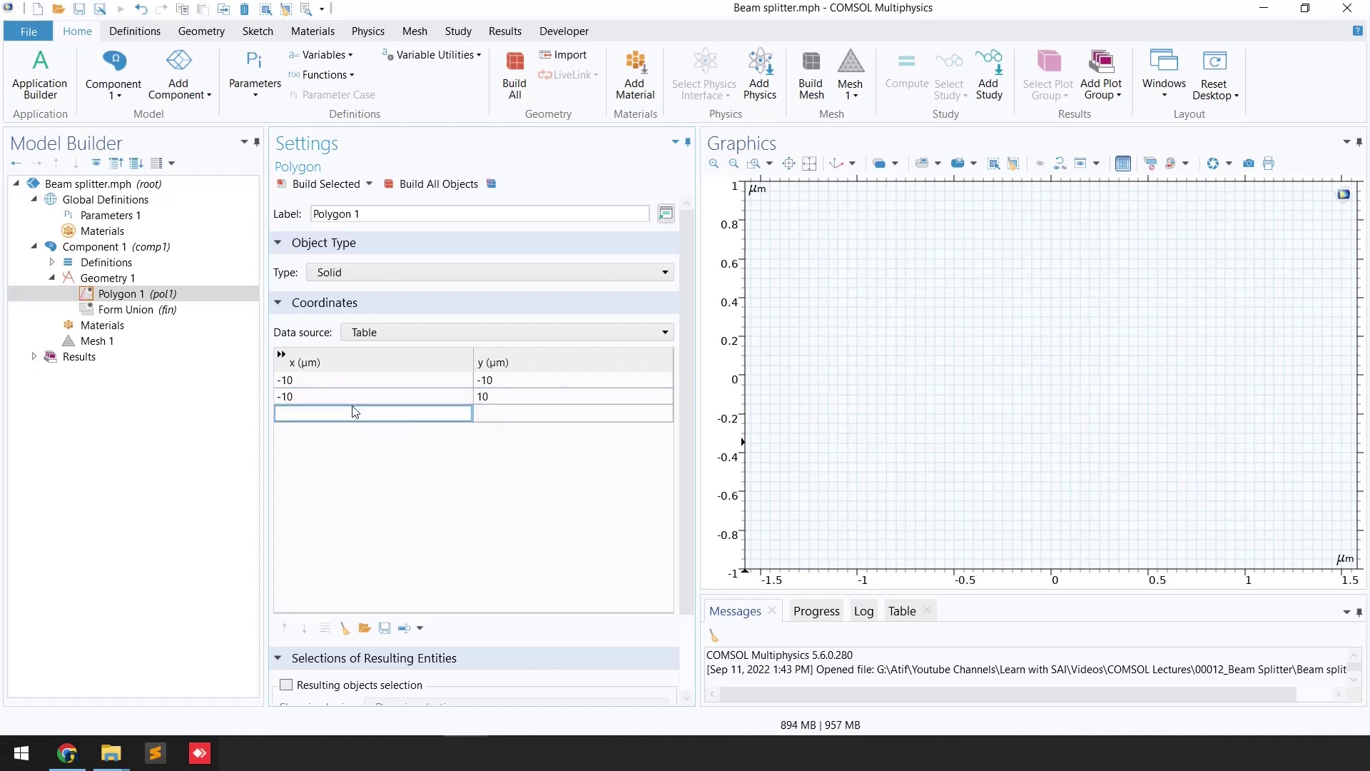
text(10)
click(499, 414)
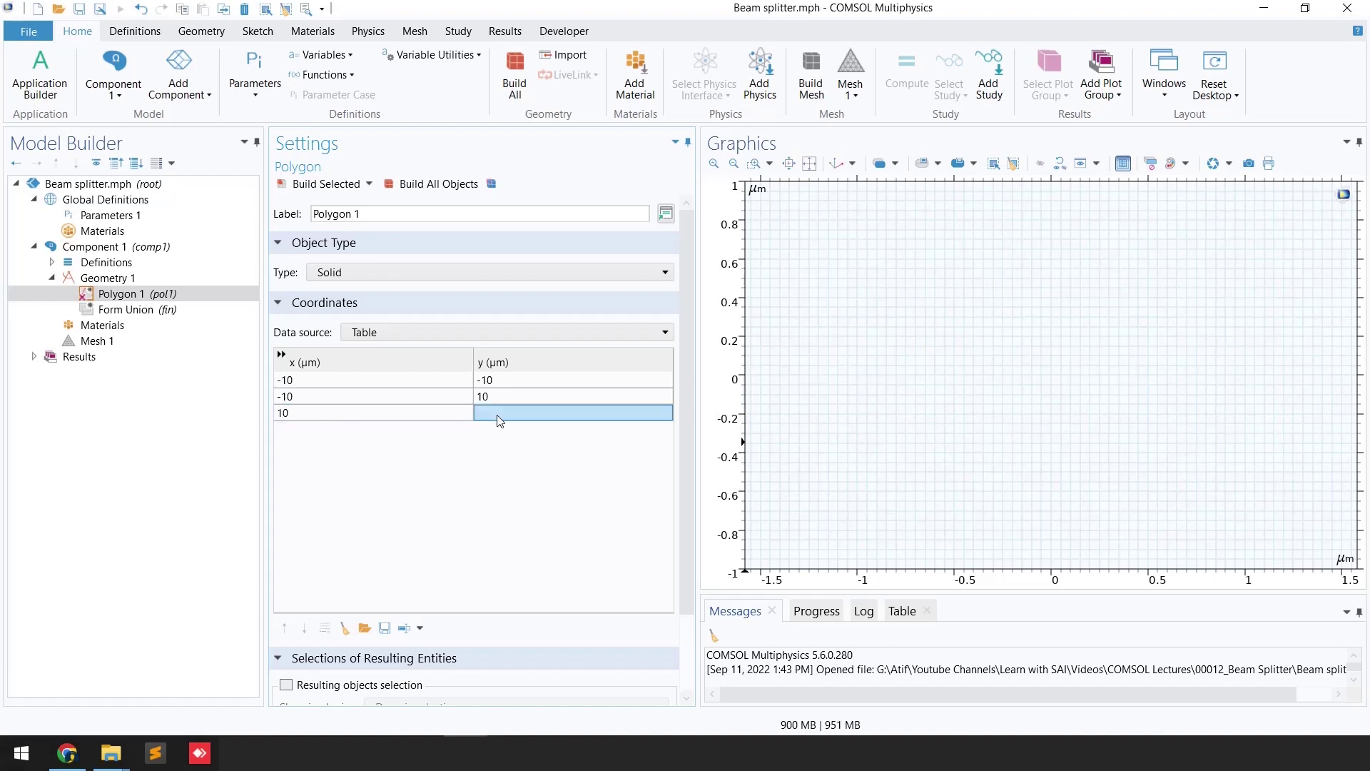
text(10)
key(Return)
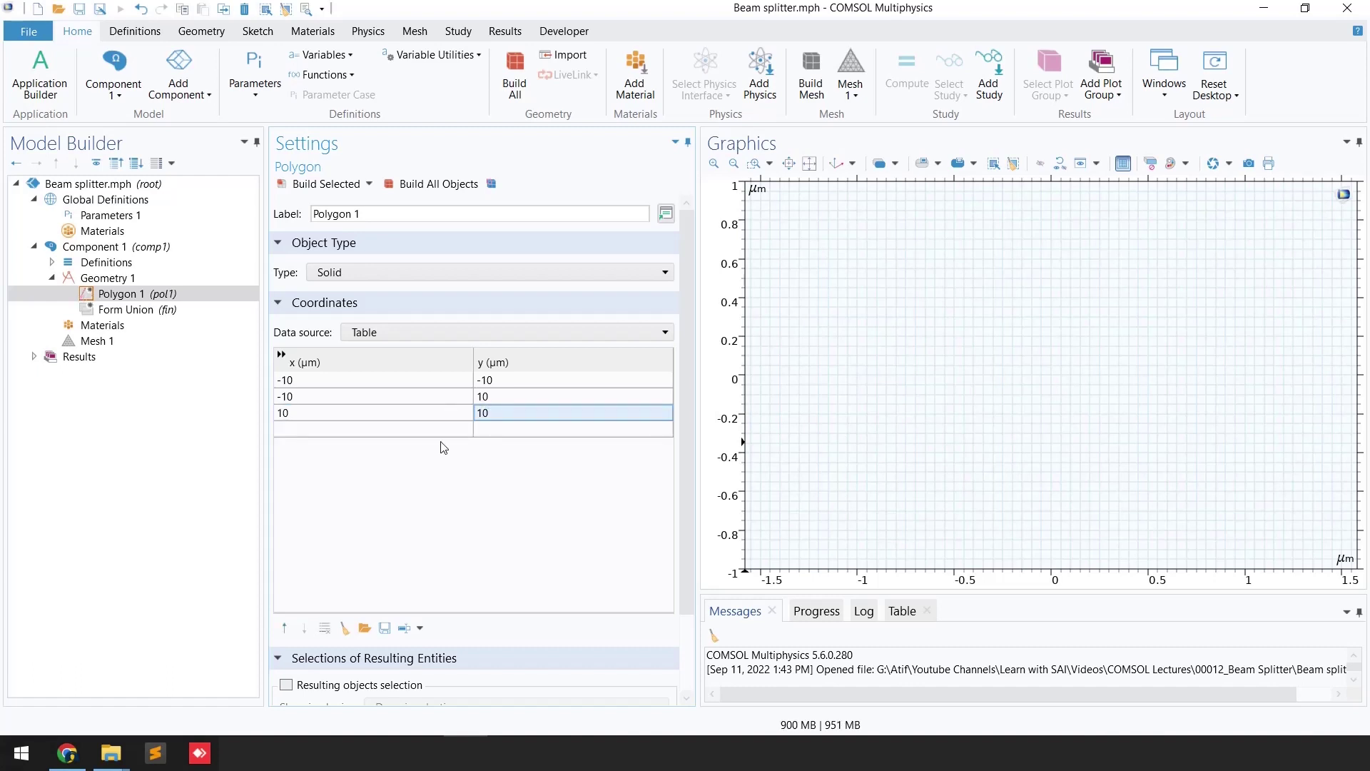
click(365, 274)
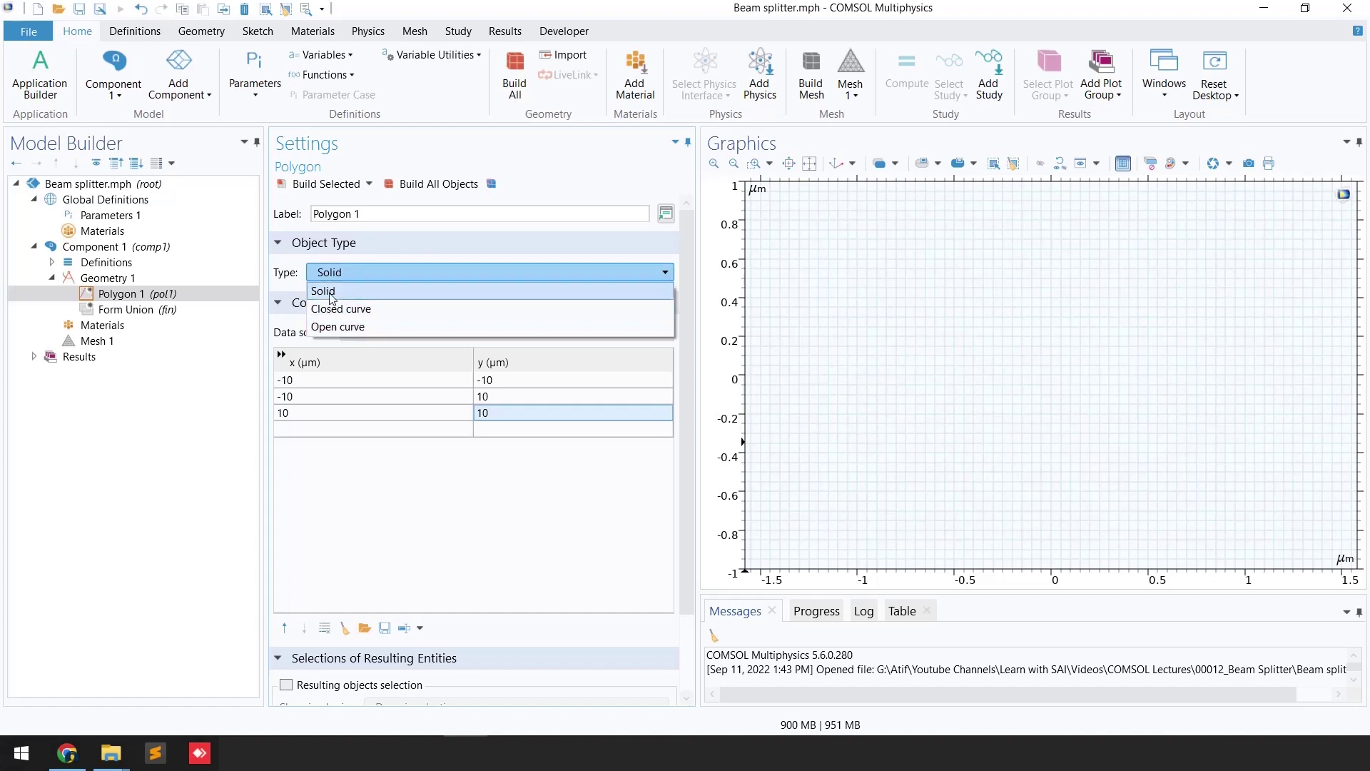
click(329, 293)
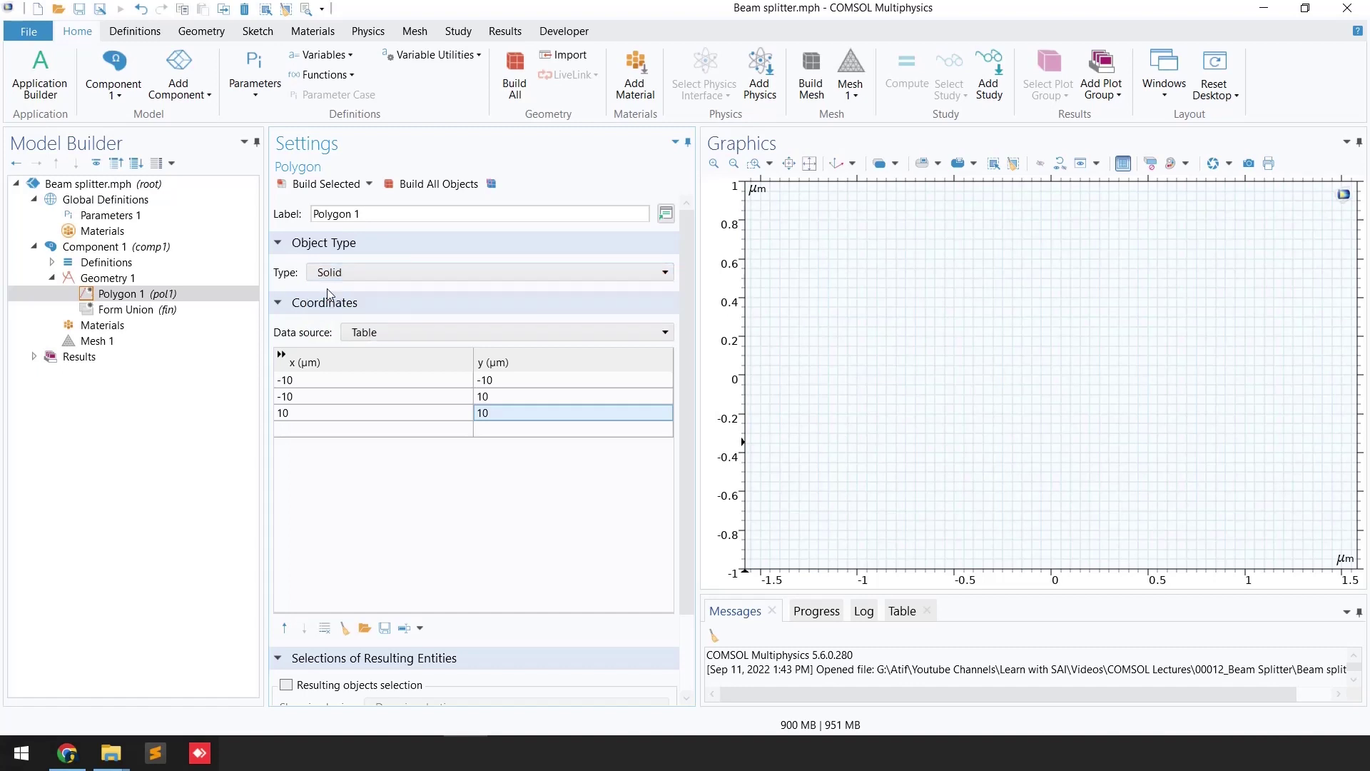
click(323, 185)
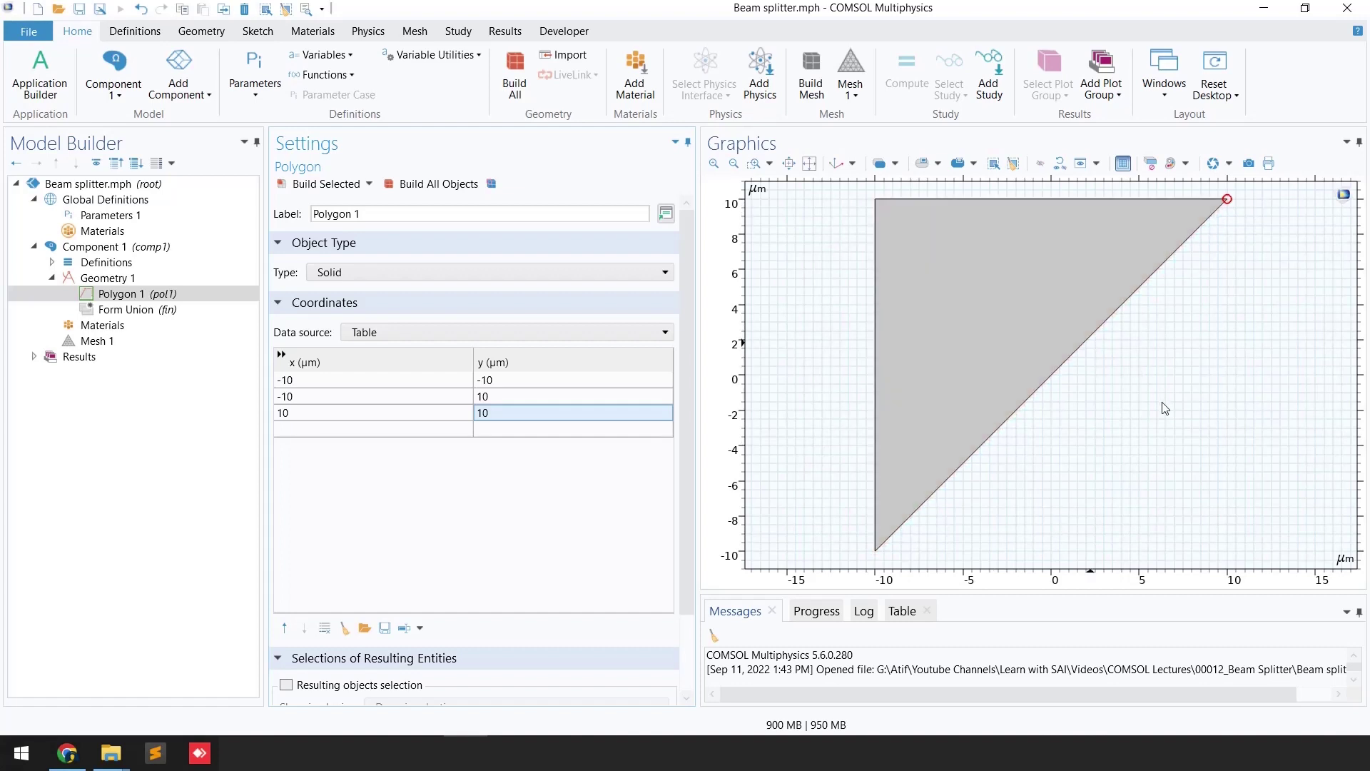
Rotate the triangular polygon by -180 degrees about the origin with the input object kept, and build the whole geometry.
click(104, 279)
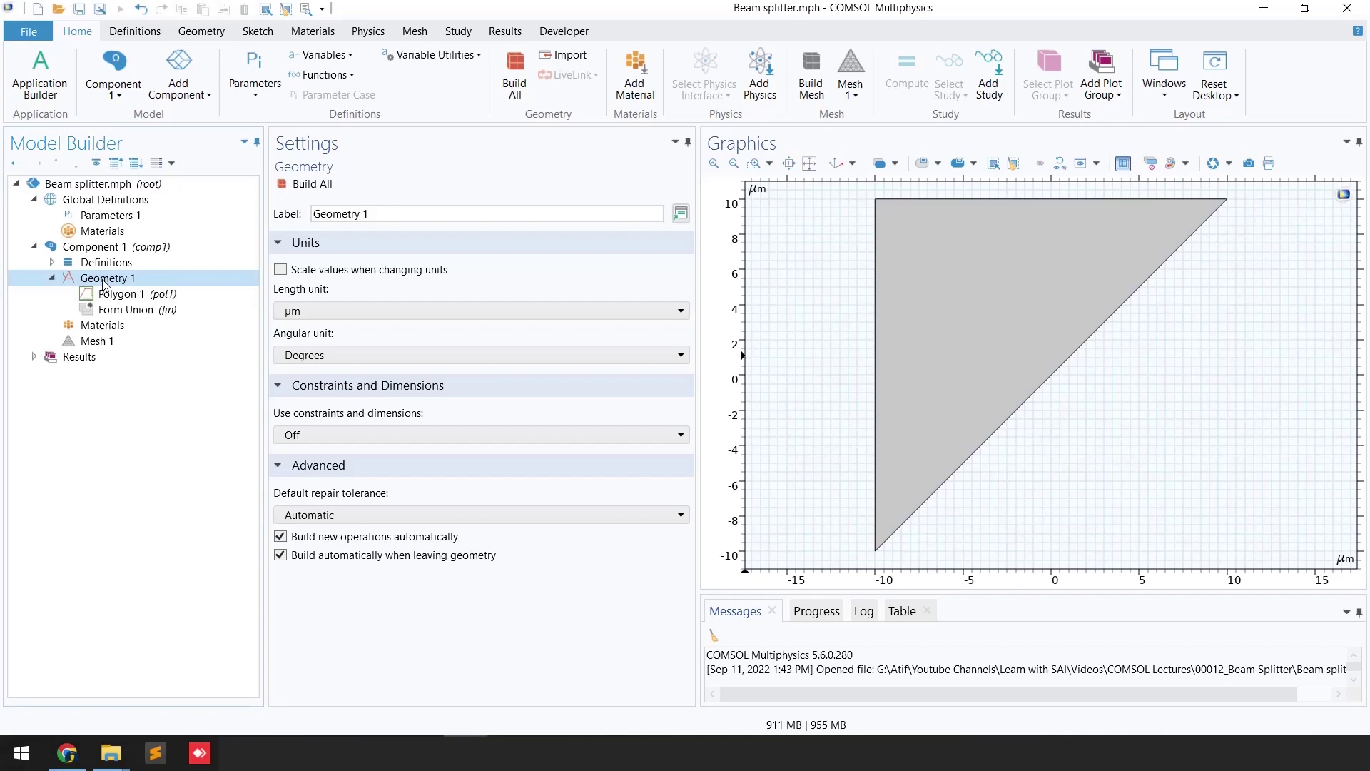
right_click(104, 283)
mouse_move(199, 399)
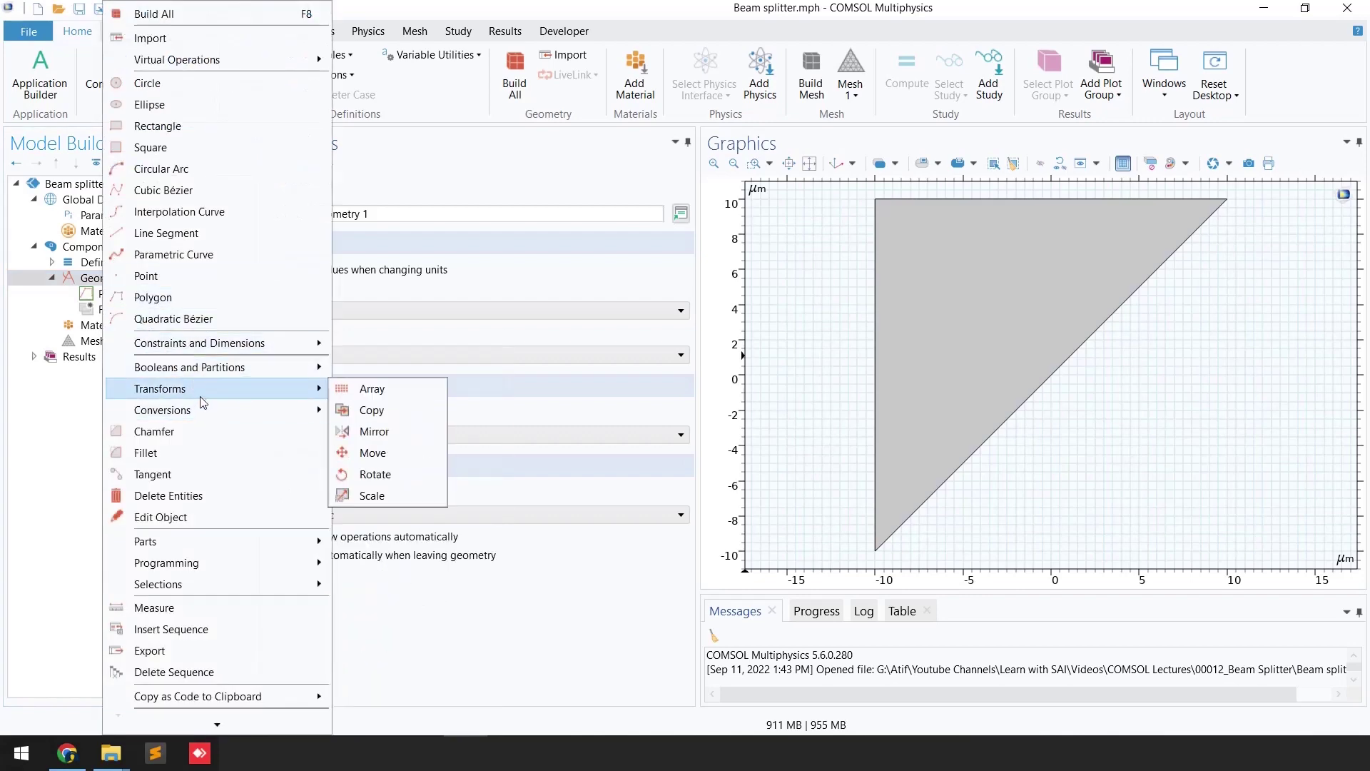
click(376, 474)
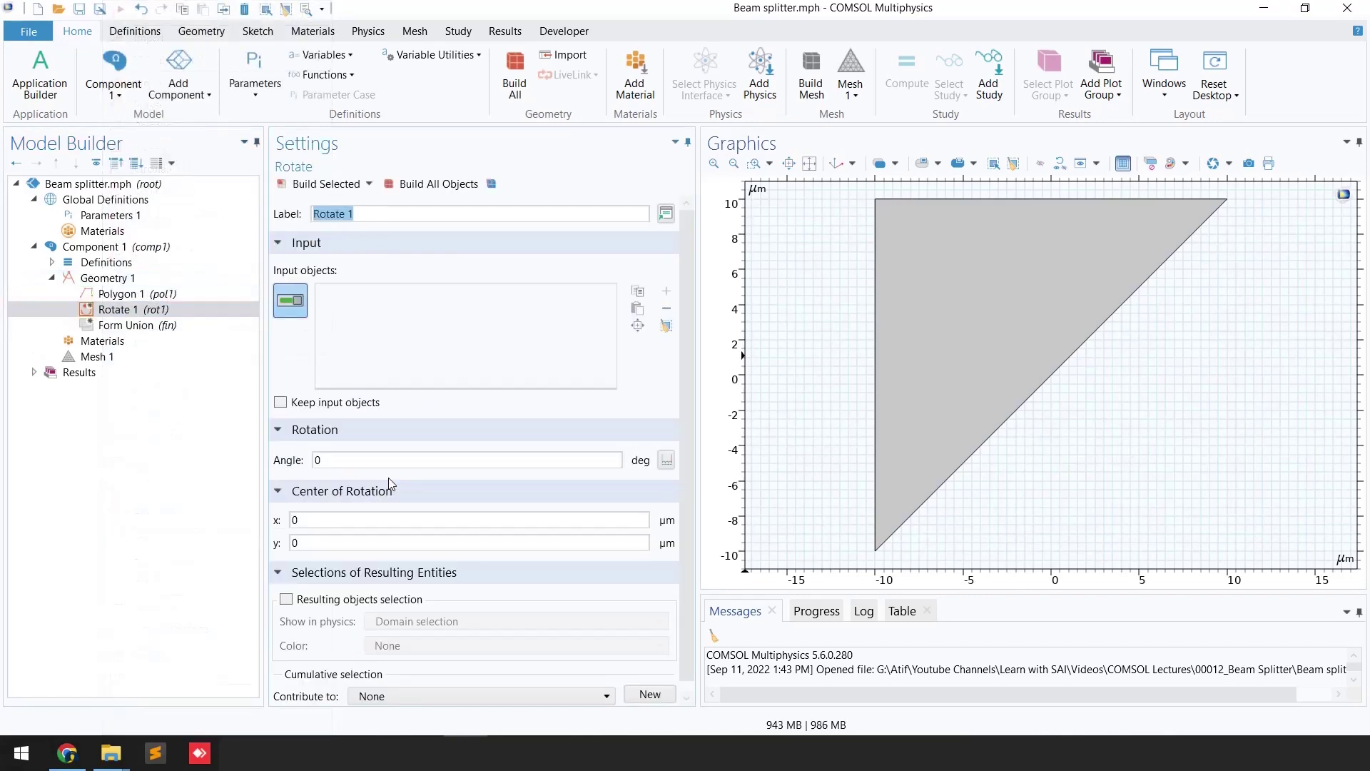
click(945, 325)
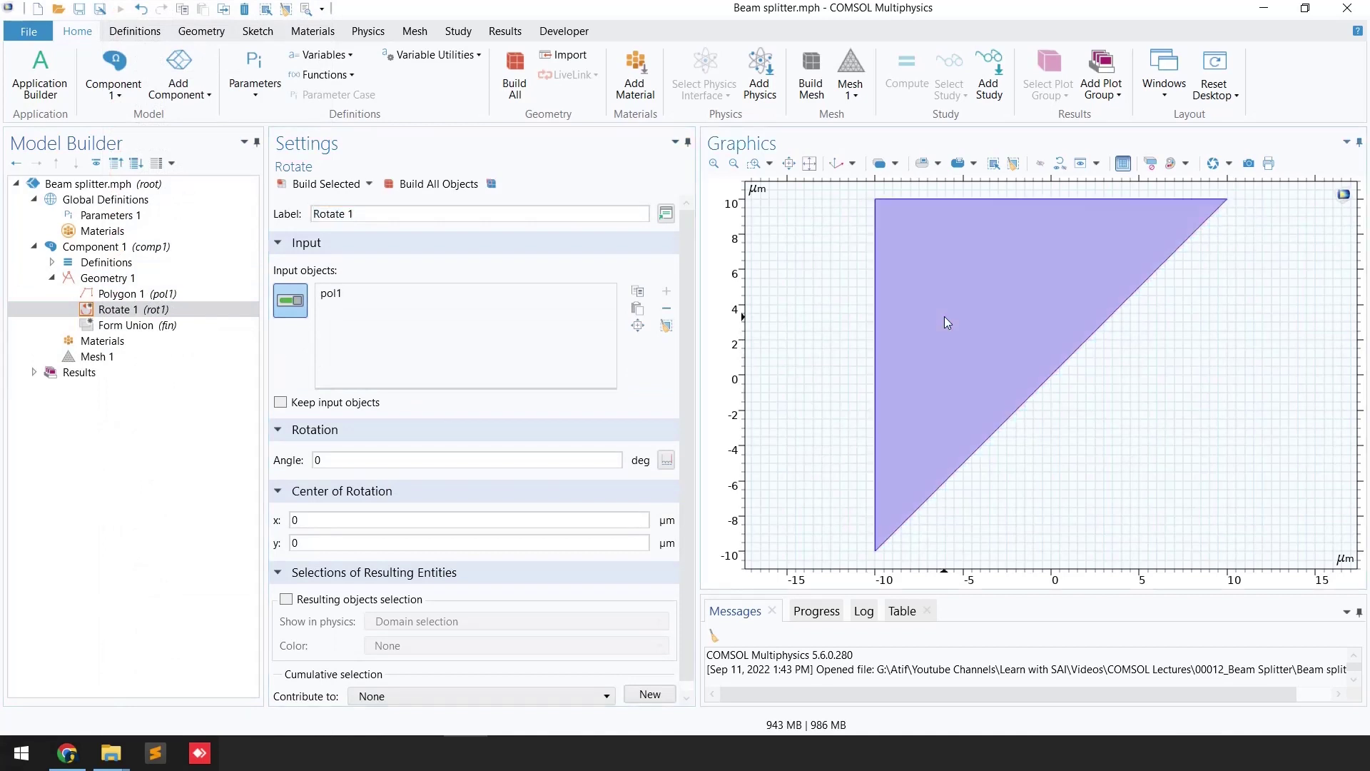
click(281, 402)
double_click(317, 461)
text(-180)
click(432, 184)
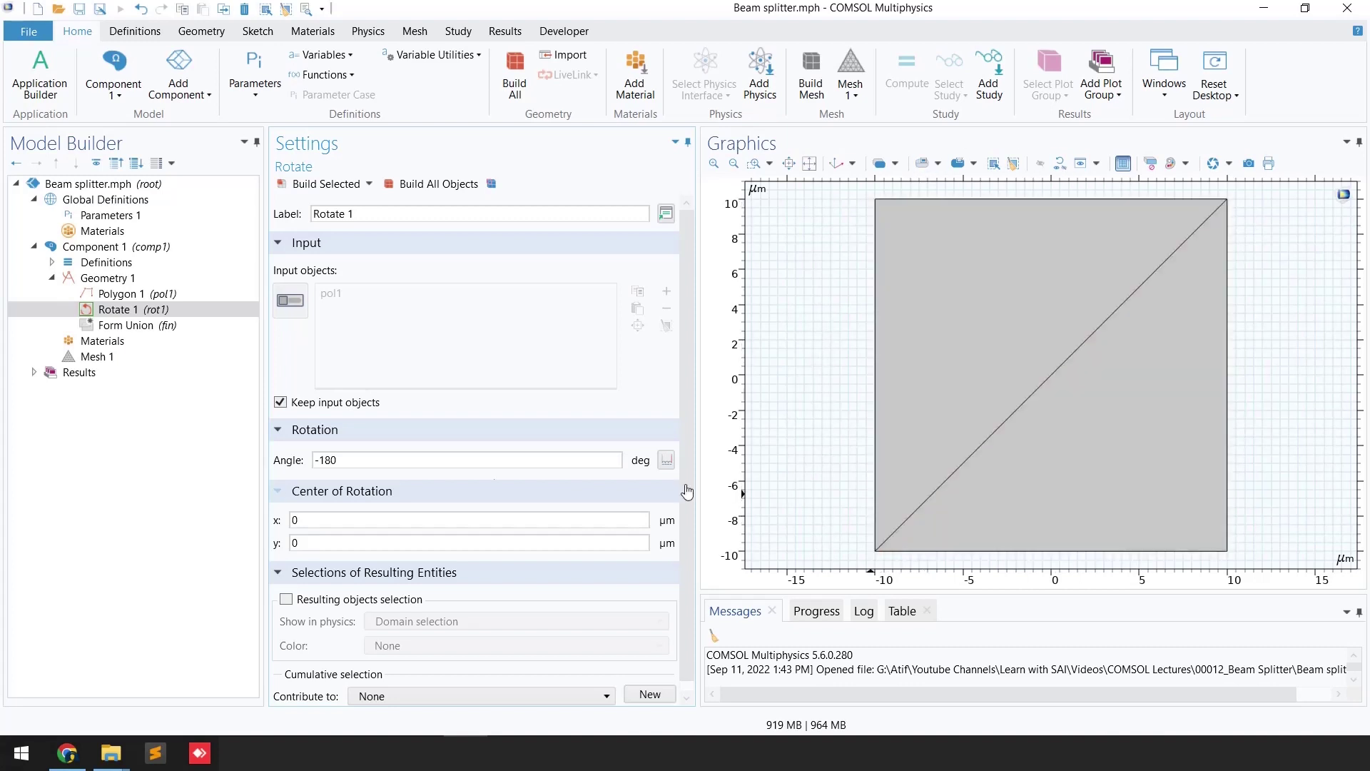
click(99, 280)
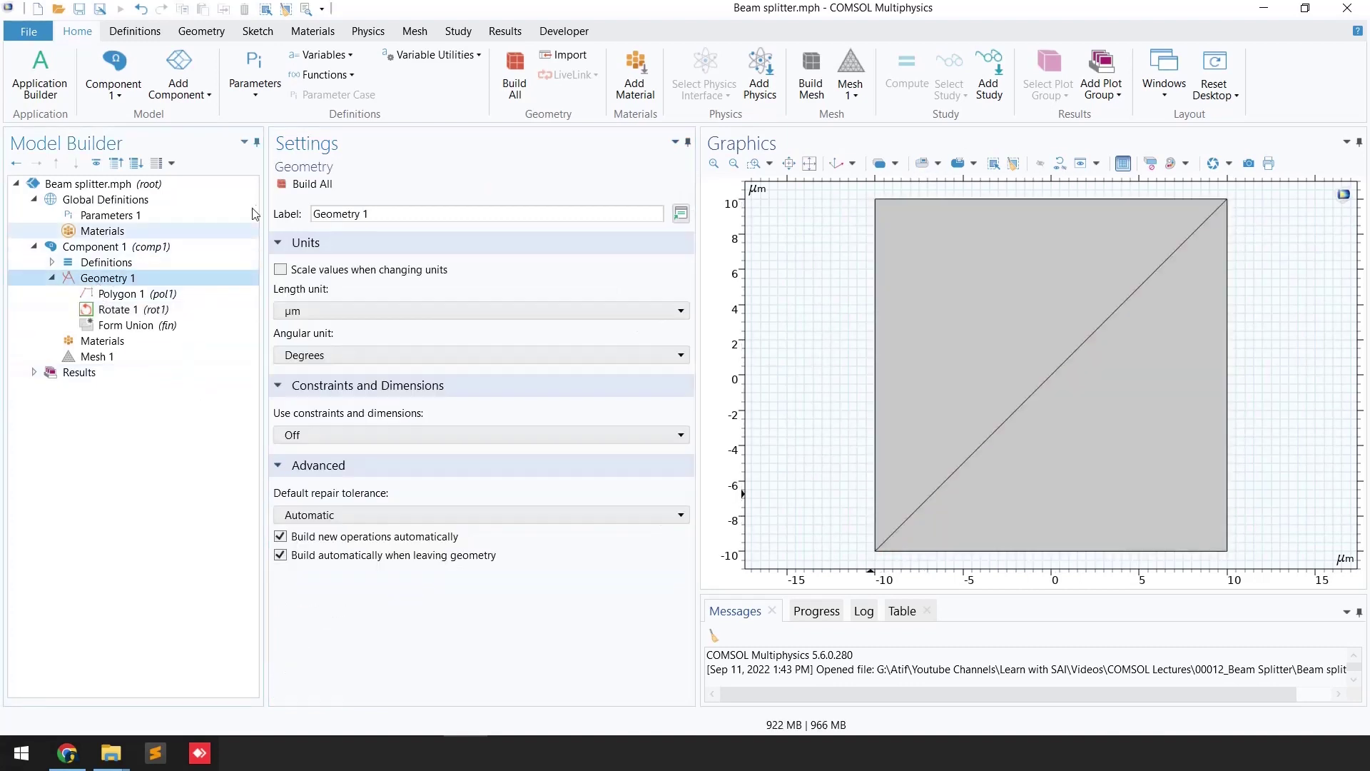
click(304, 185)
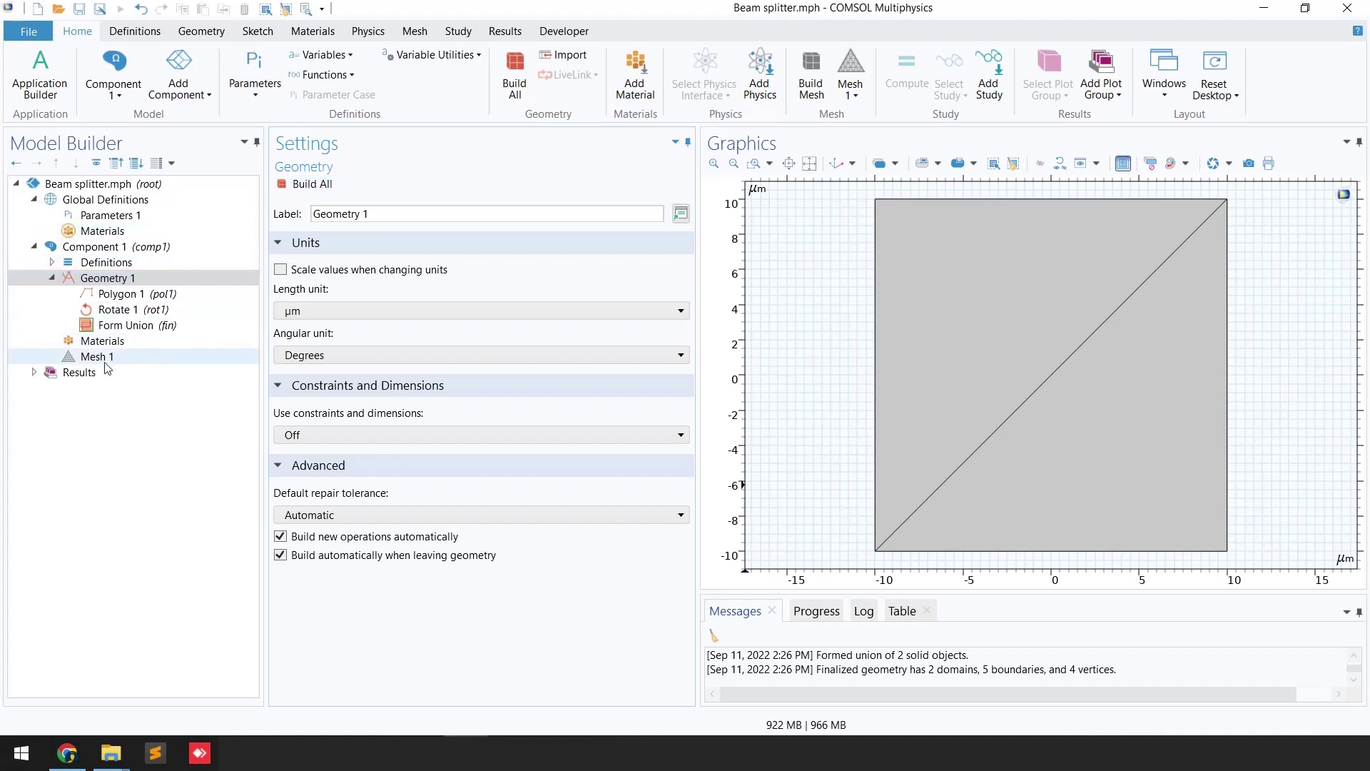
Search the material library for quartz and add the built-in Glass (quartz) material to Component 1.
click(120, 342)
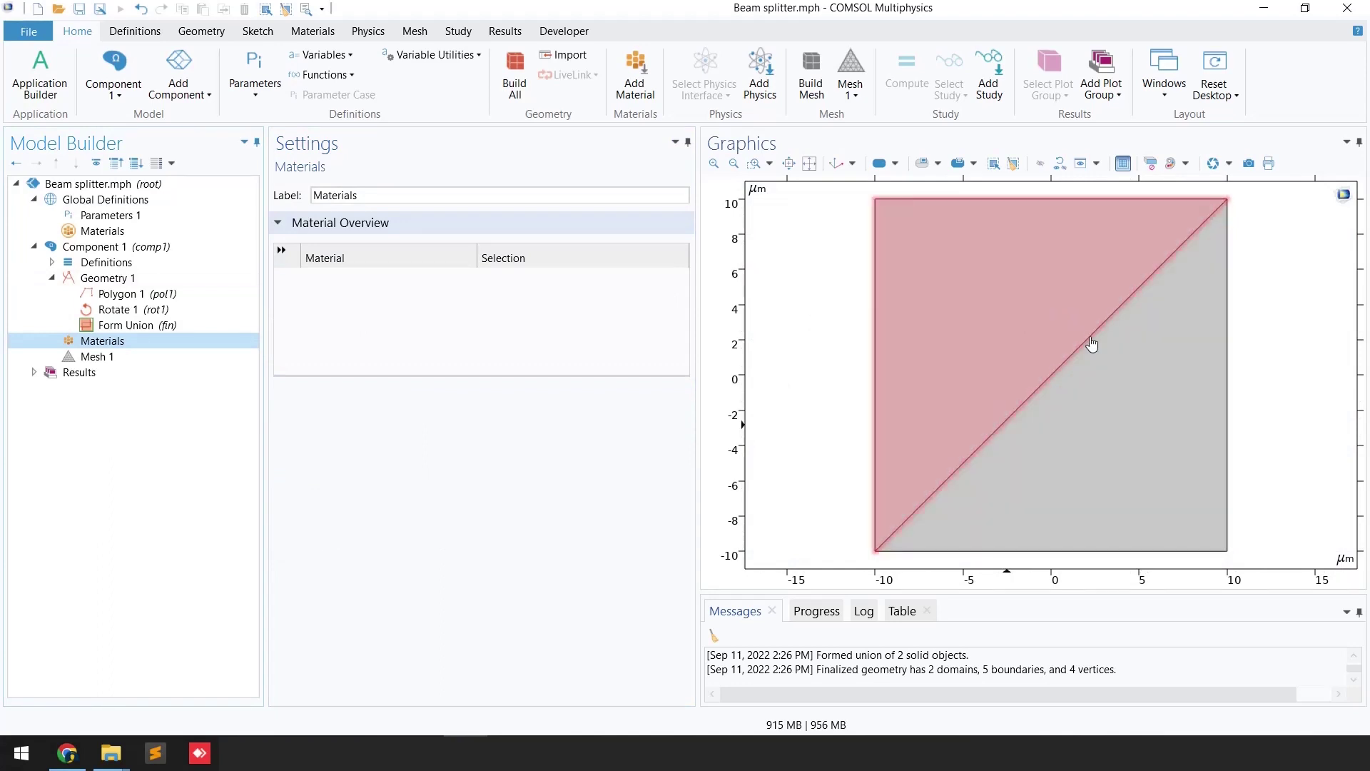
right_click(103, 348)
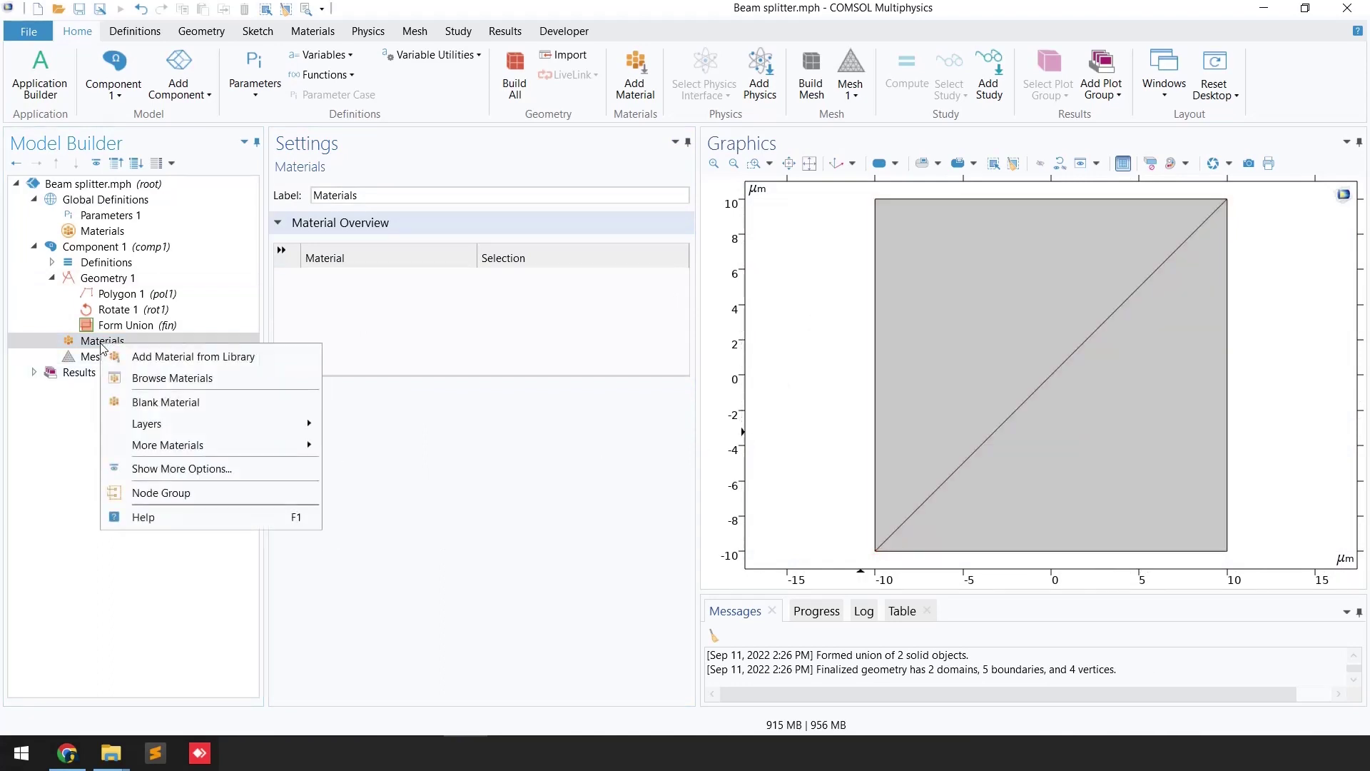
click(152, 356)
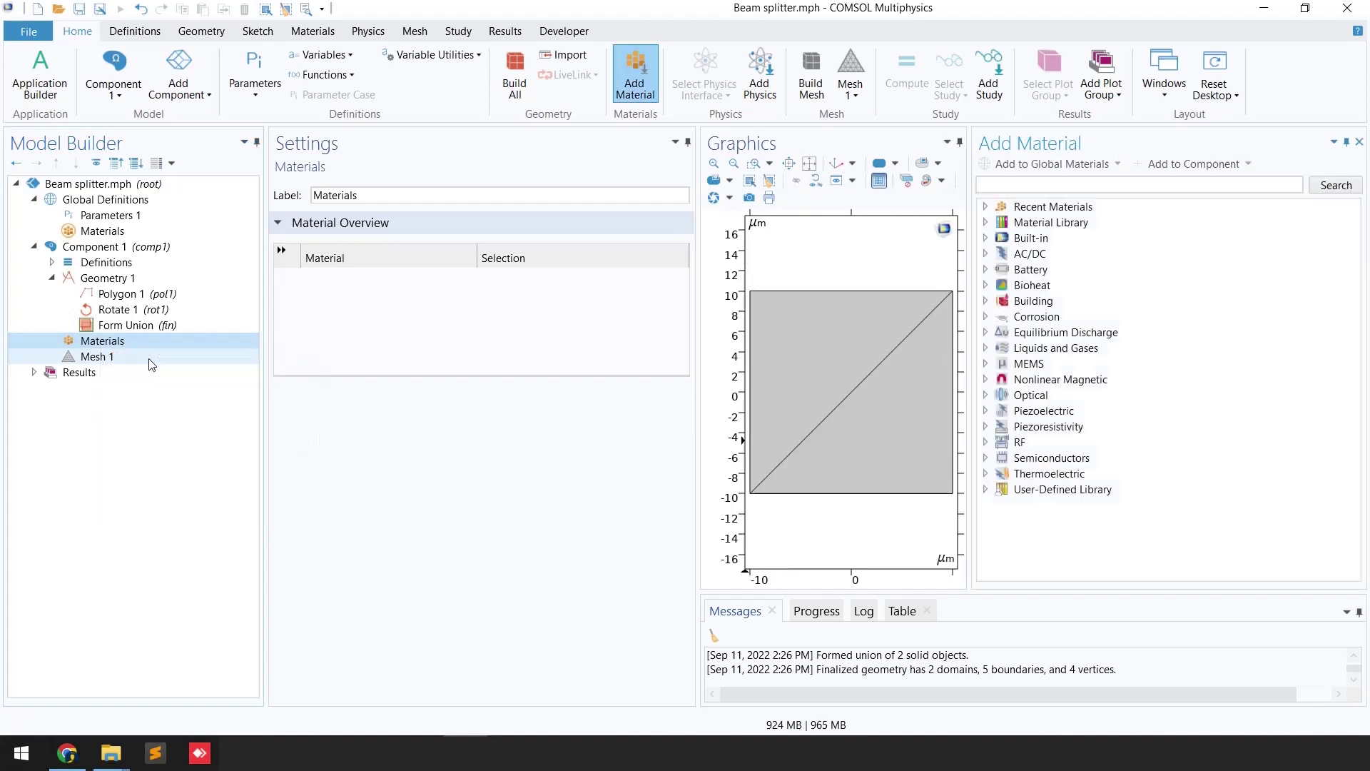
click(1022, 182)
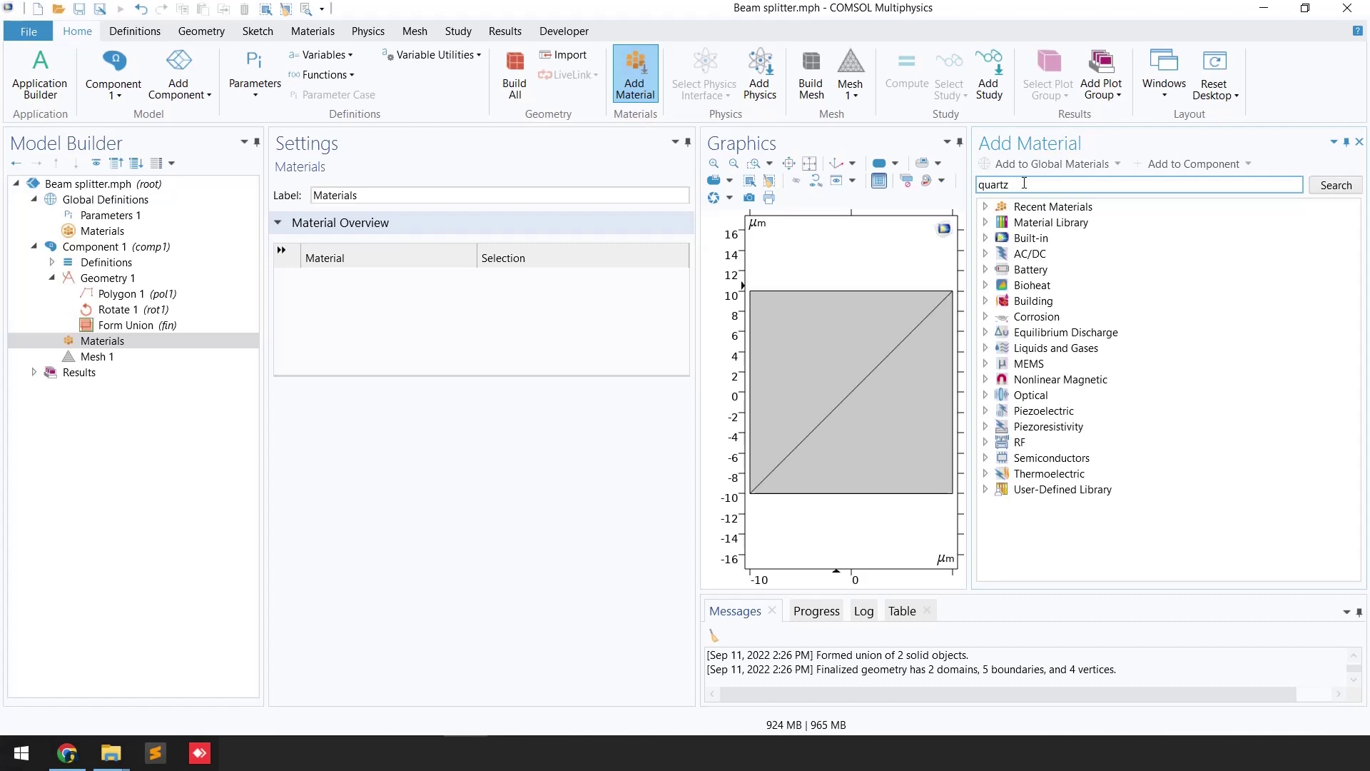
click(1348, 192)
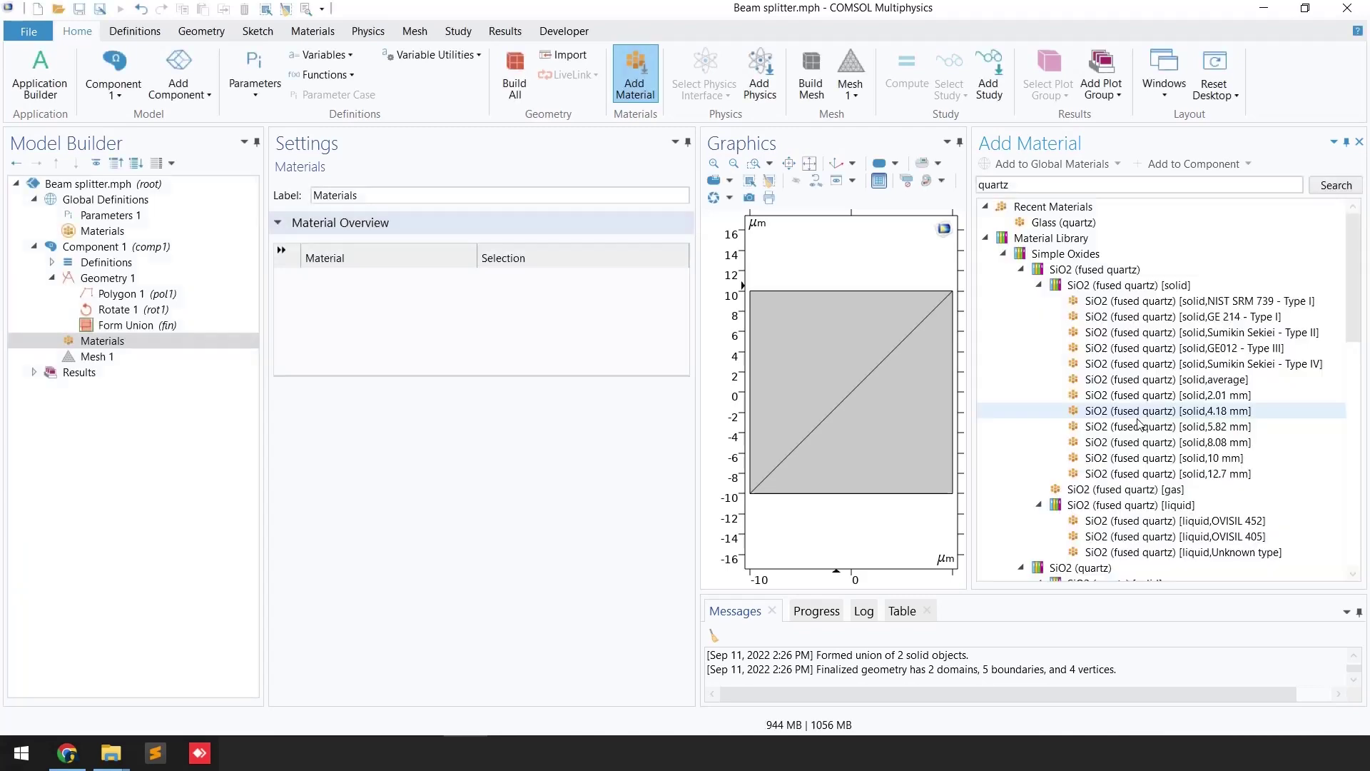
scroll(1071, 482, down, 10)
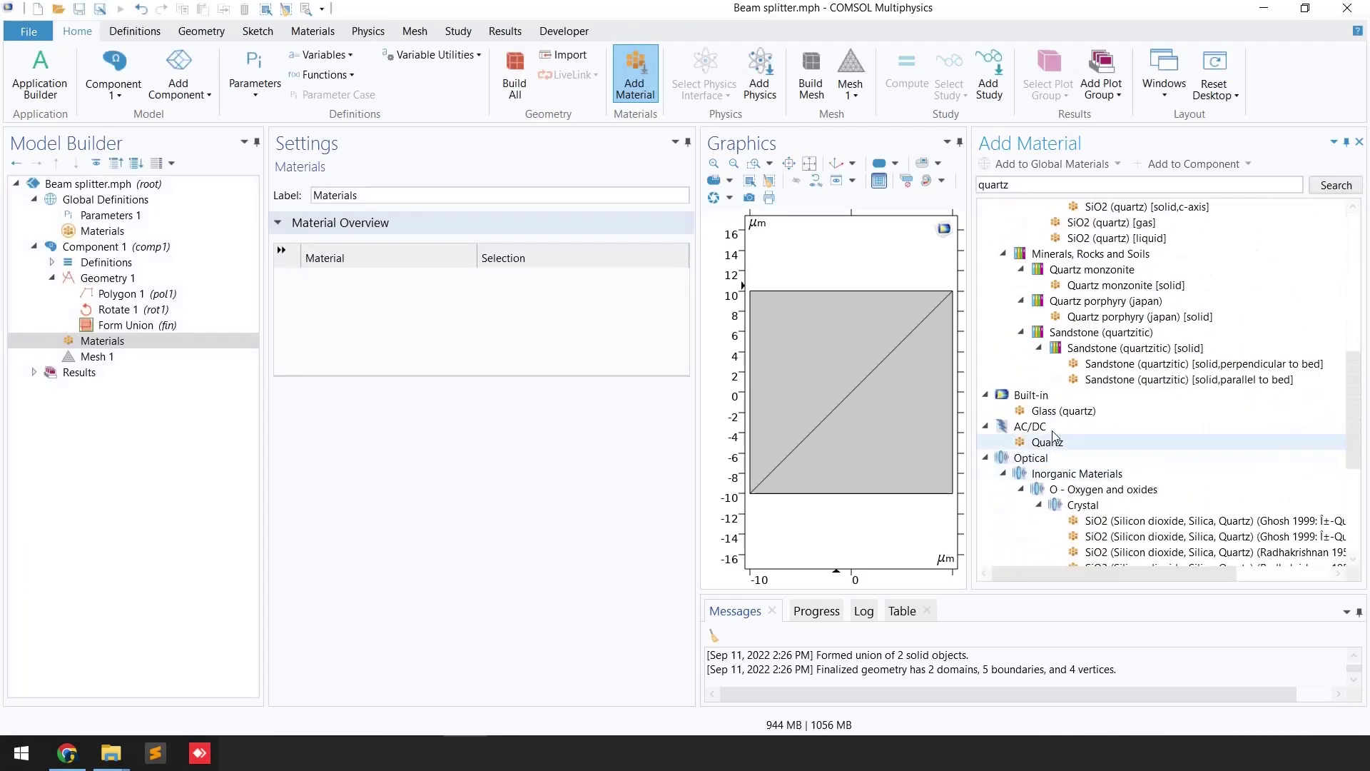
click(1052, 421)
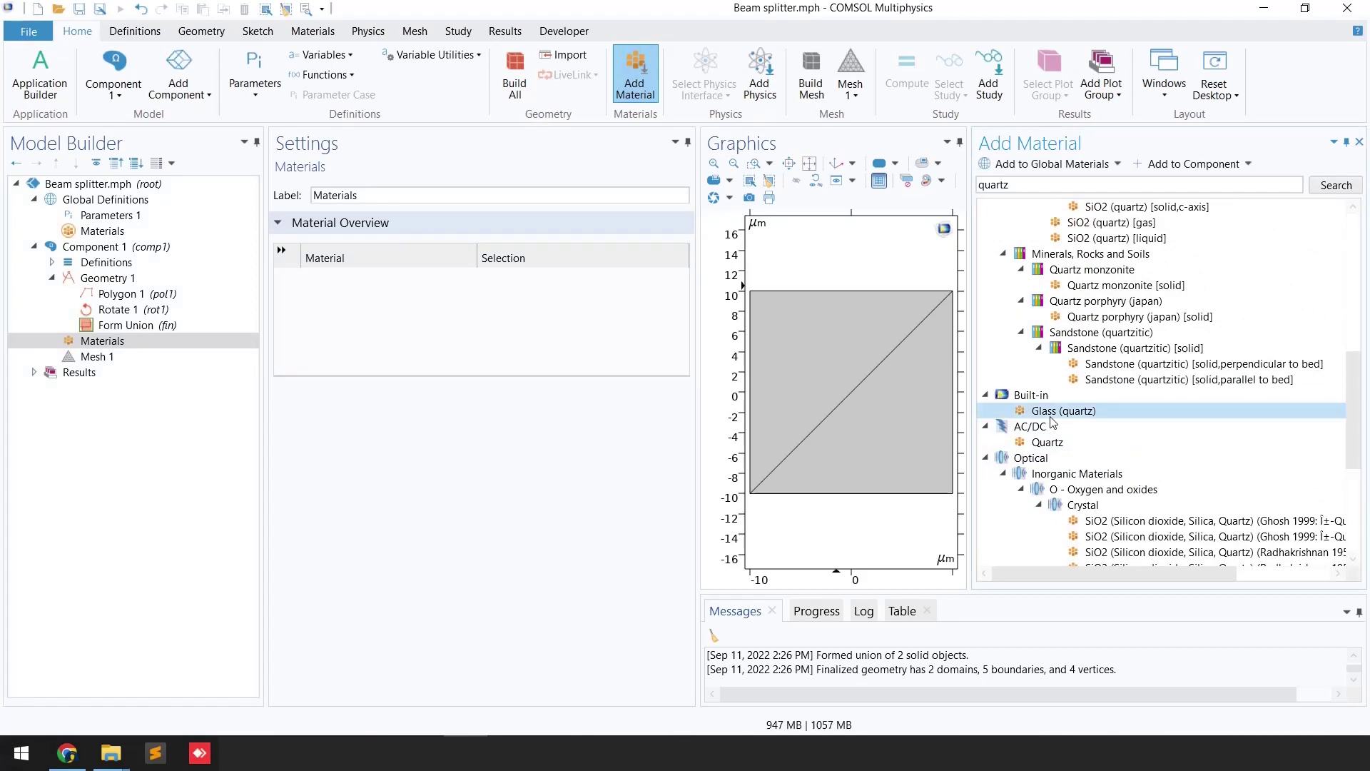
double_click(1054, 422)
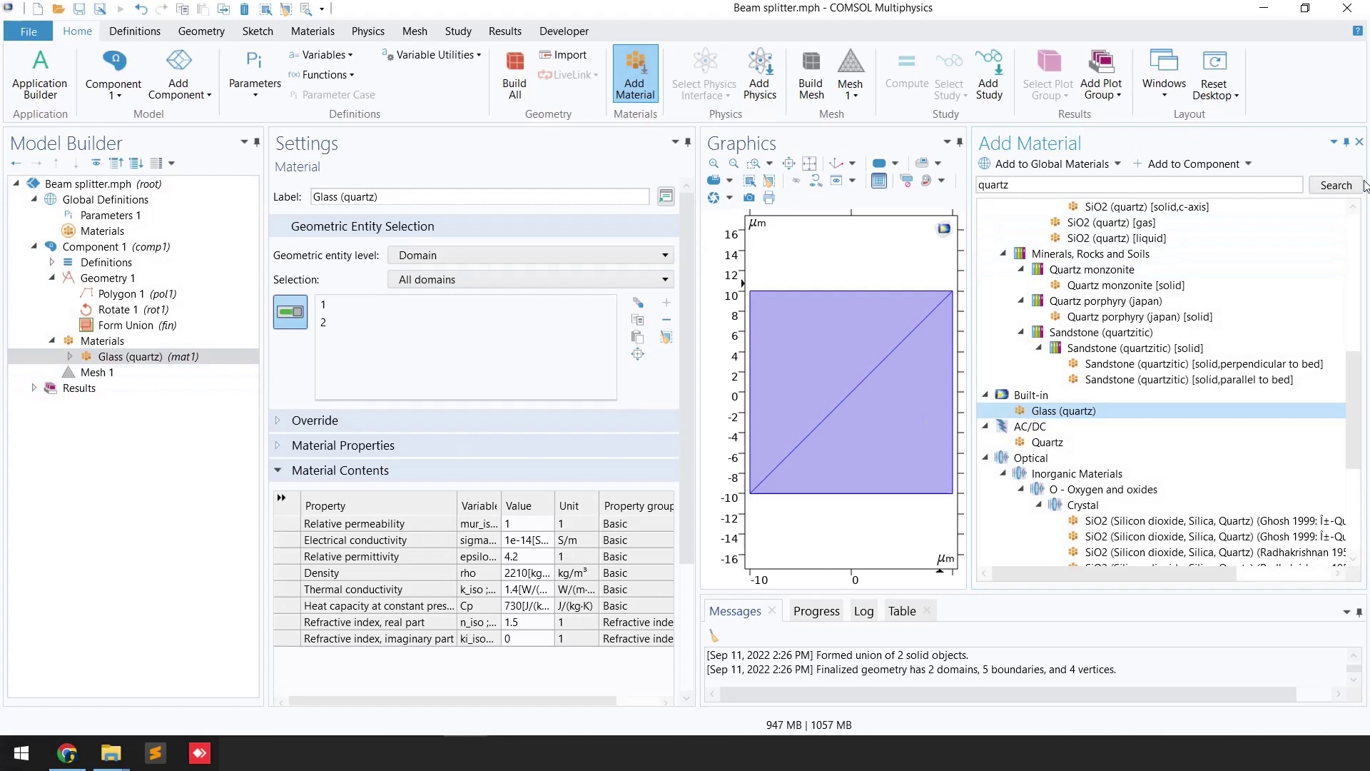
click(1360, 144)
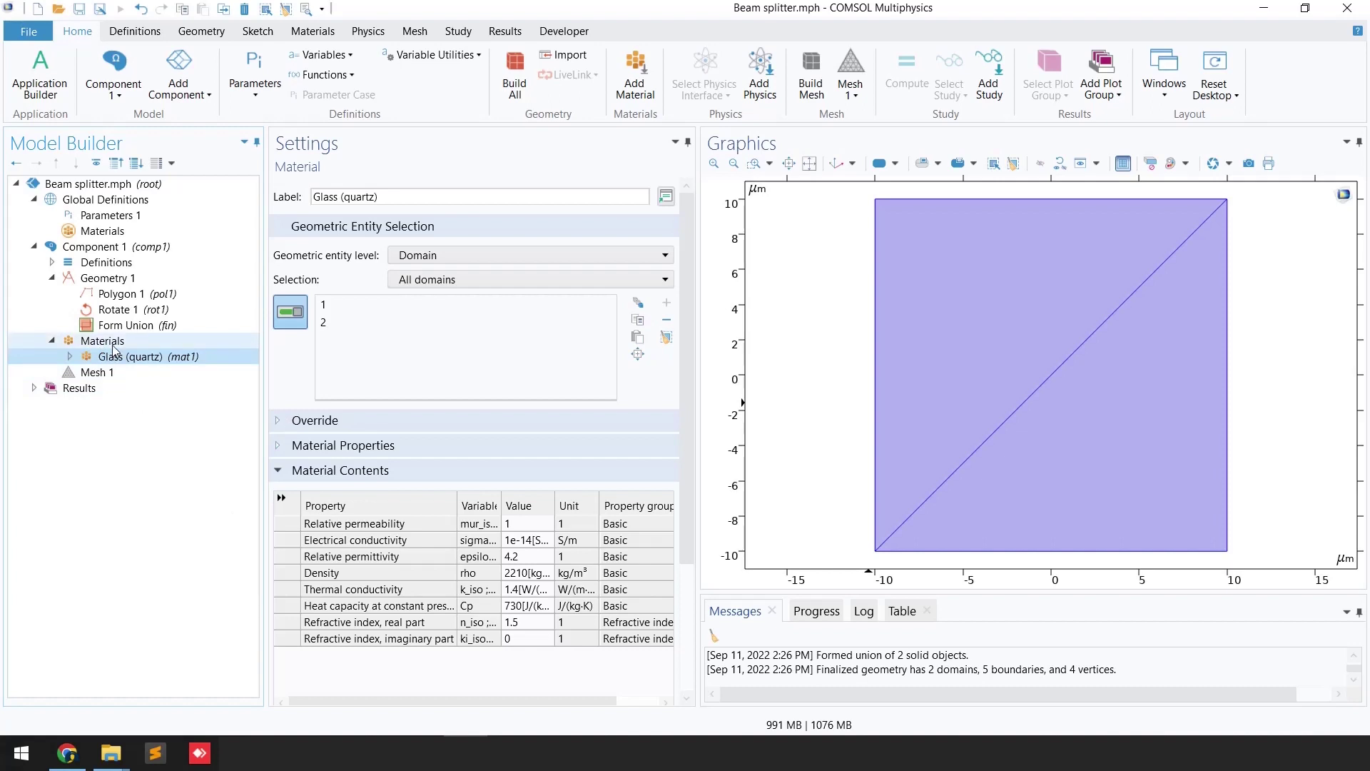
Add the Wave Optics interface Electromagnetic Waves, Frequency Domain to the component and solve for the out-of-plane vector electric field components.
click(366, 32)
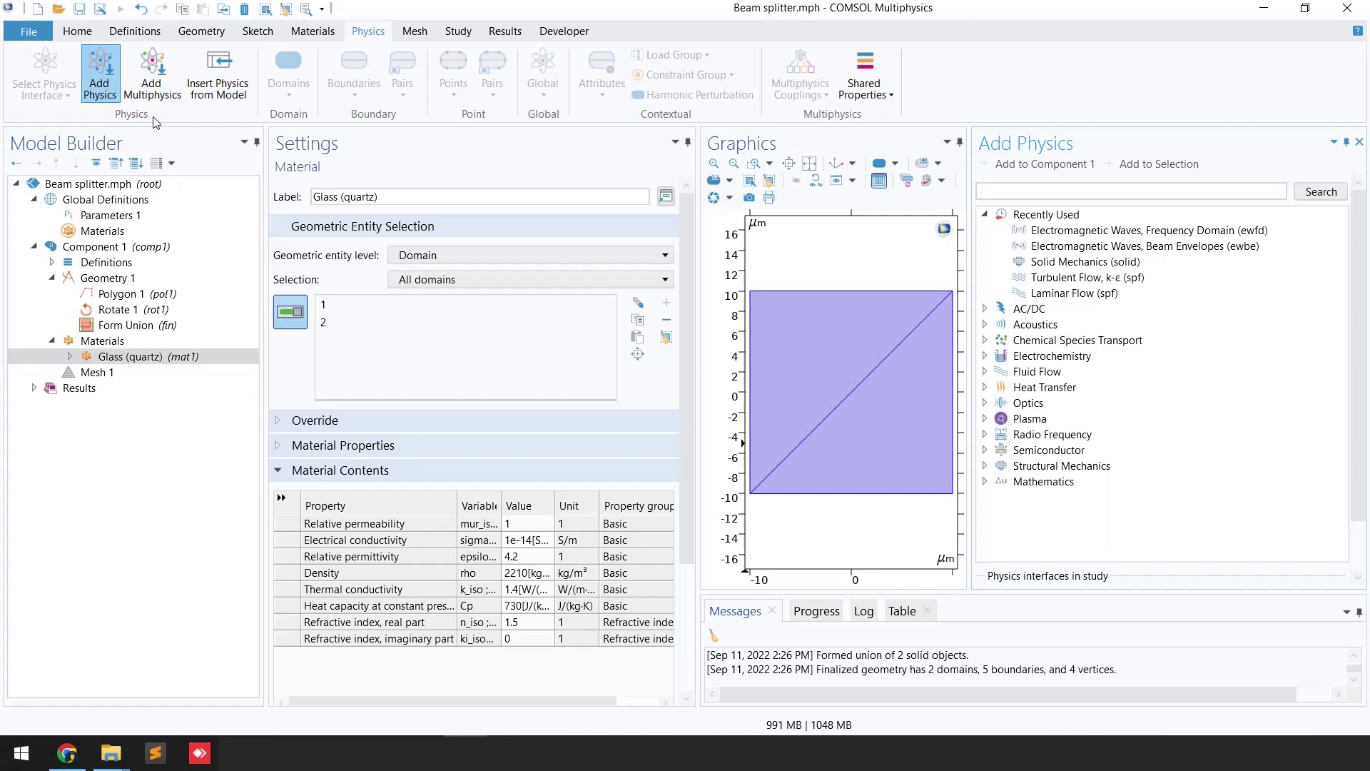
click(985, 406)
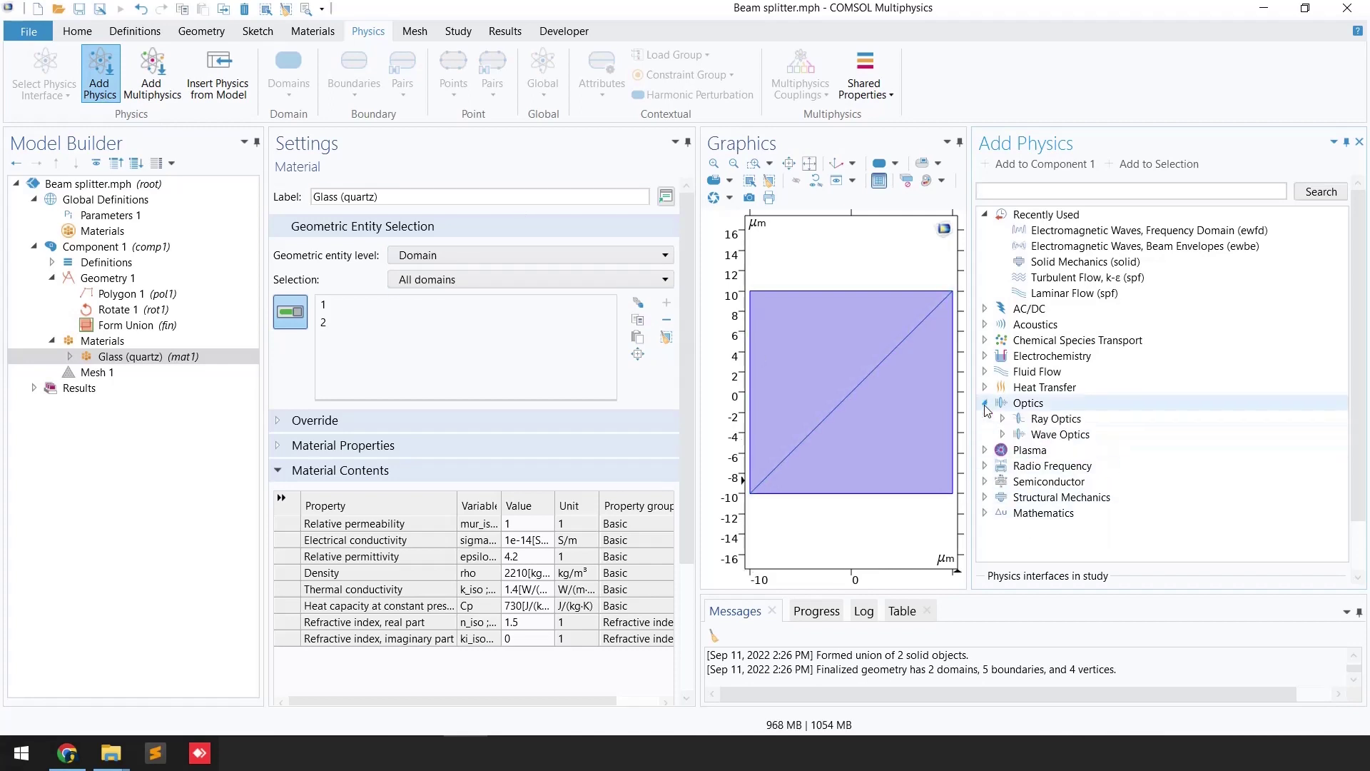
click(1002, 435)
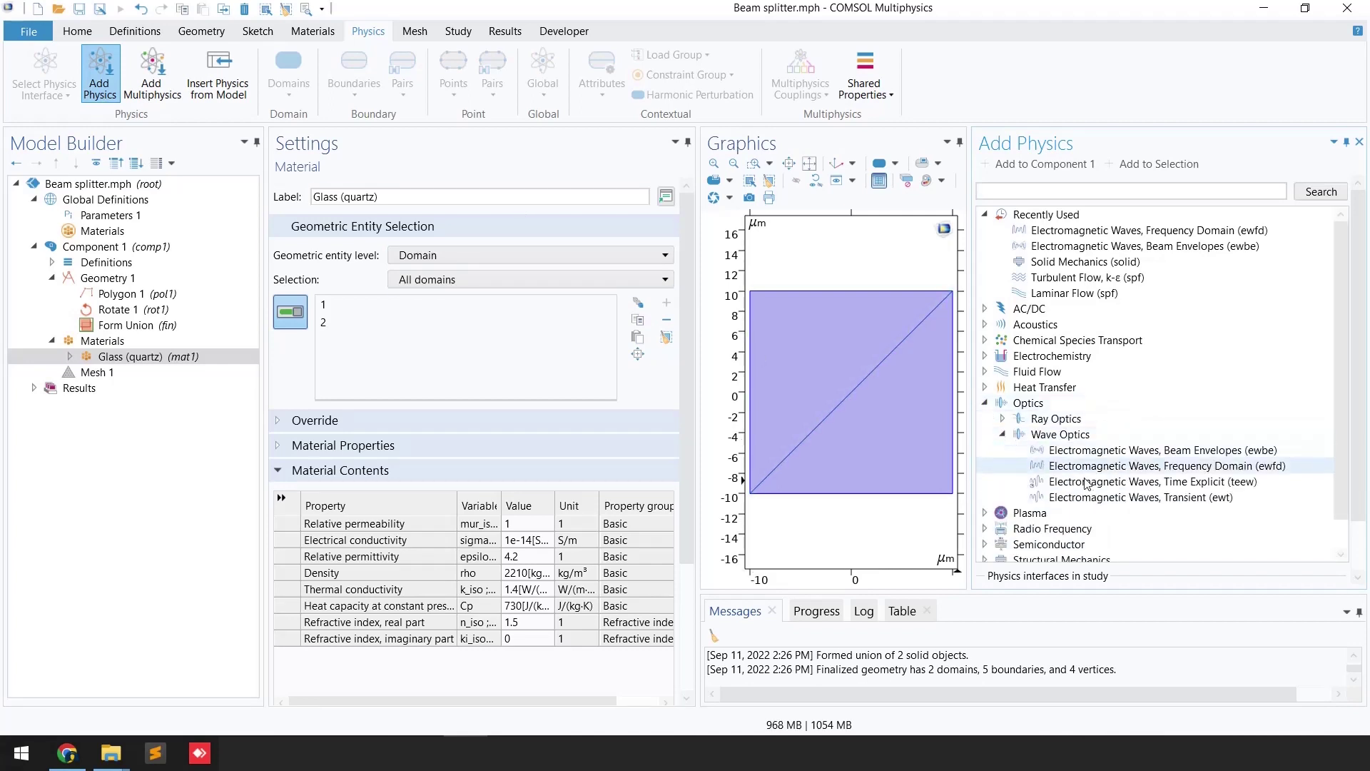
click(1160, 469)
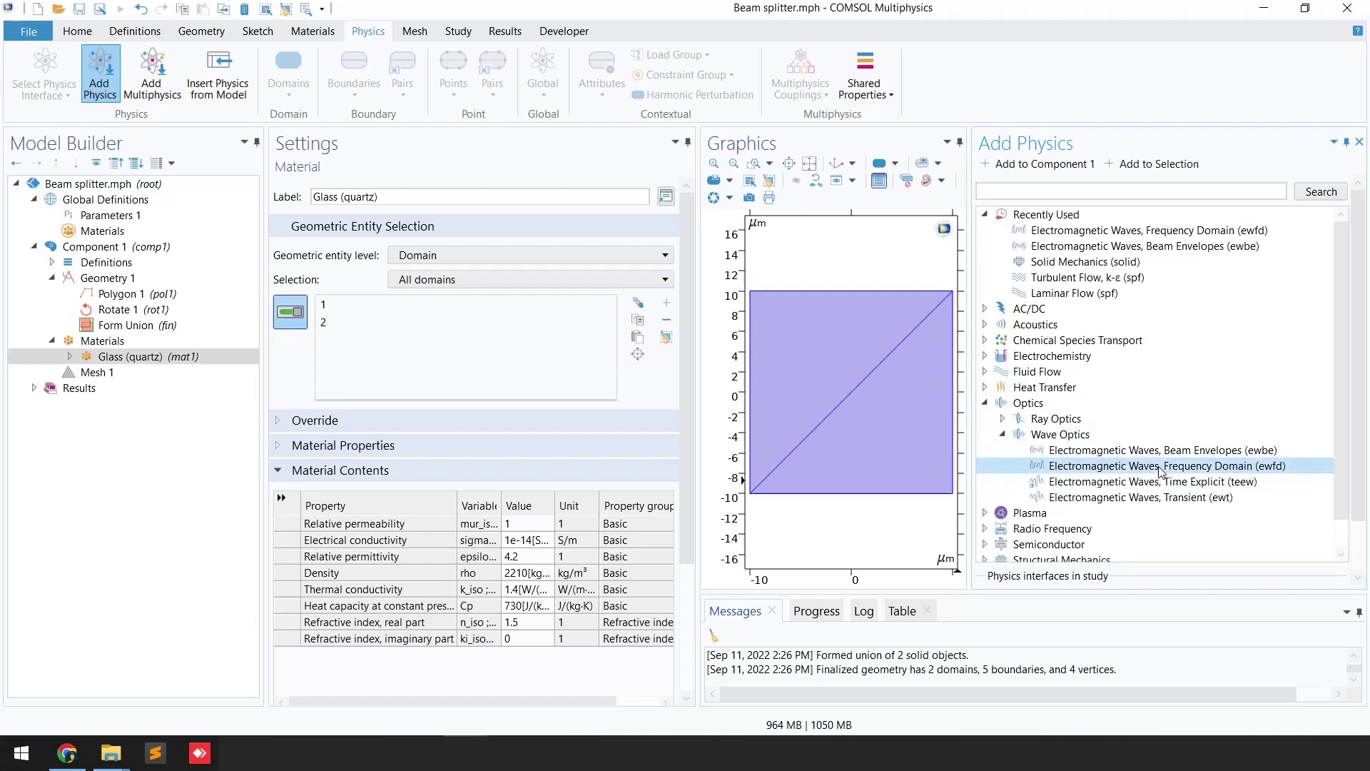
double_click(1161, 468)
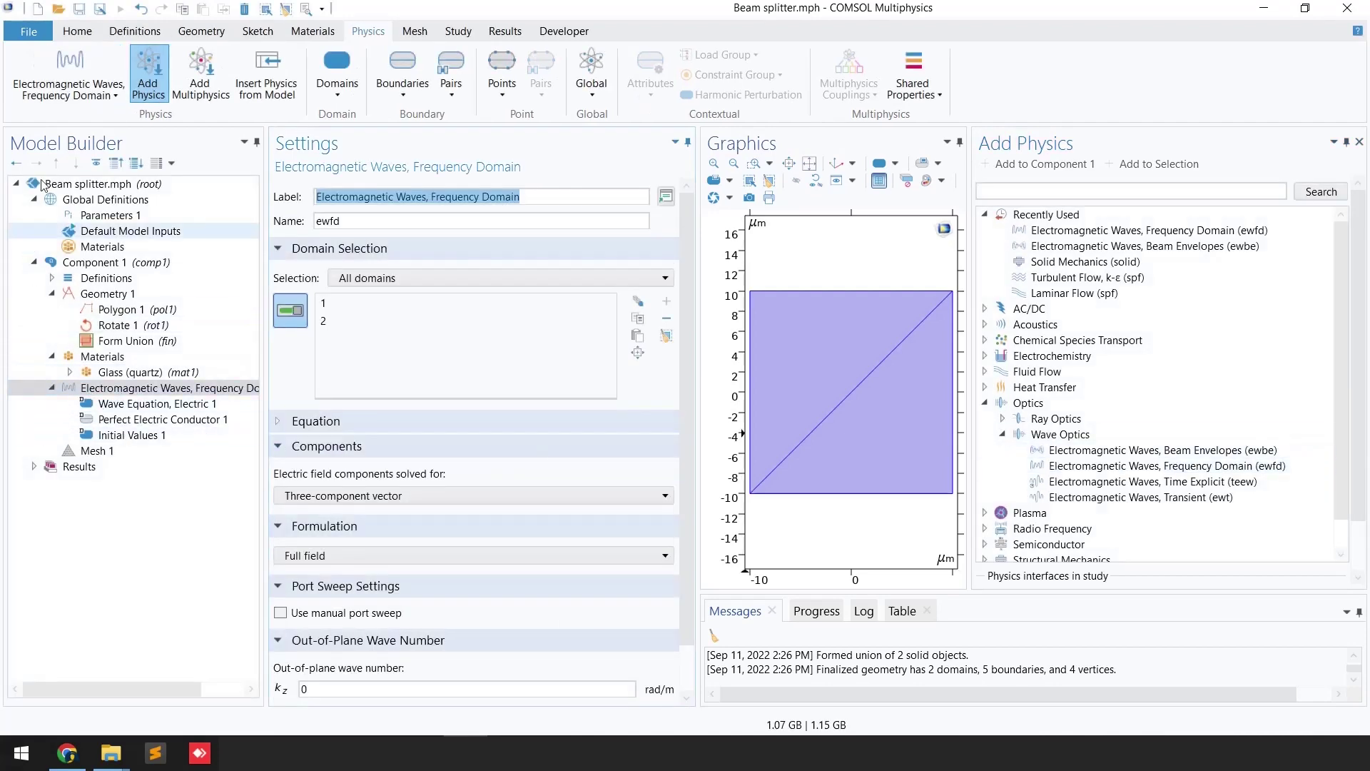
click(1362, 147)
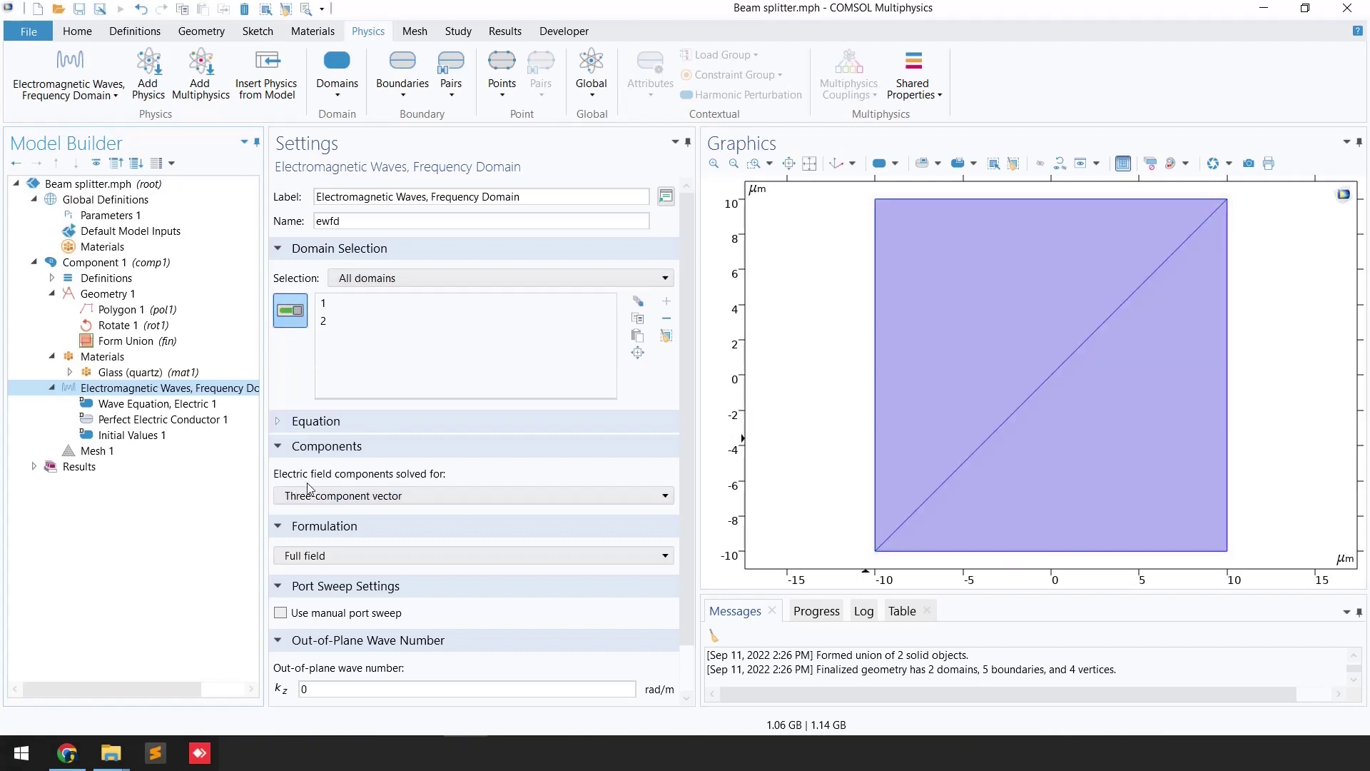
click(430, 495)
click(409, 513)
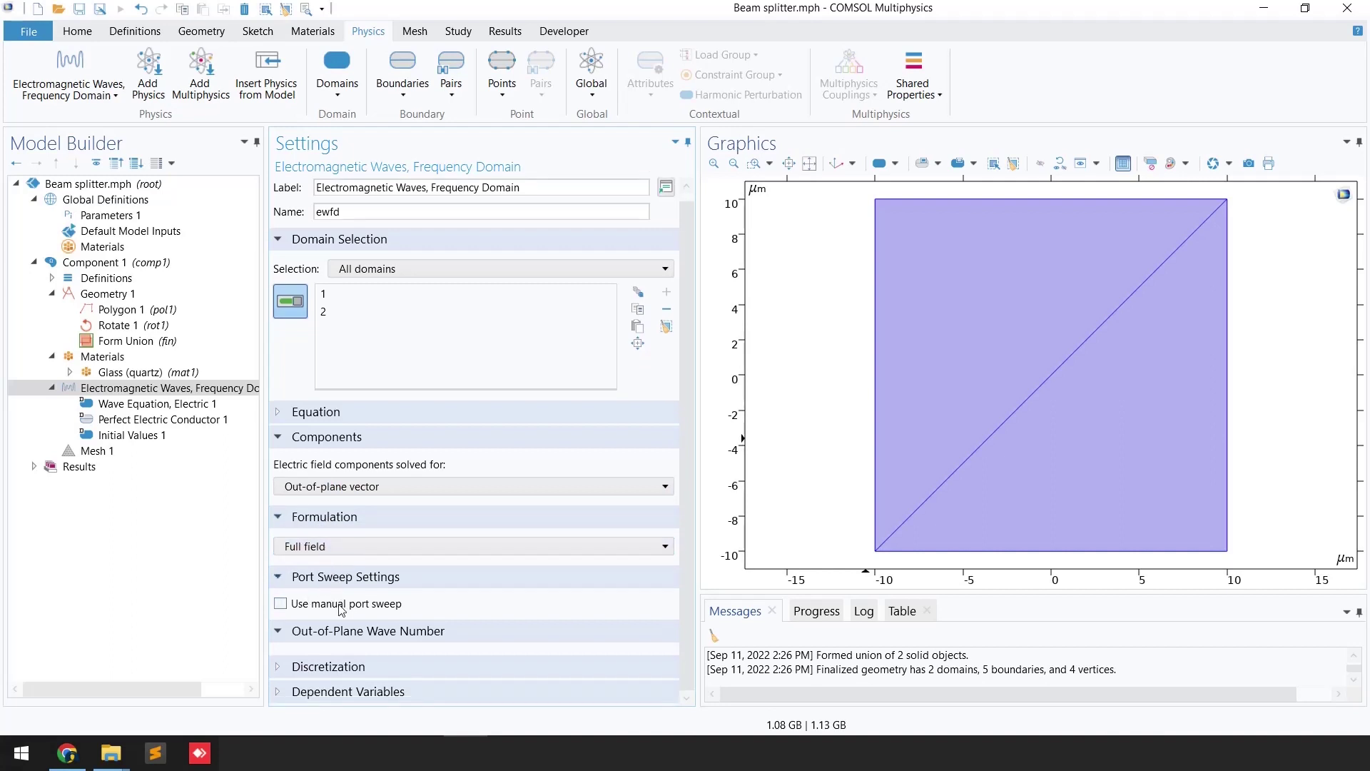
Review the electric displacement field model of Wave Equation, Electric 1, keeping Refractive index, and examine the default Perfect Electric Conductor and Initial Values nodes.
click(161, 403)
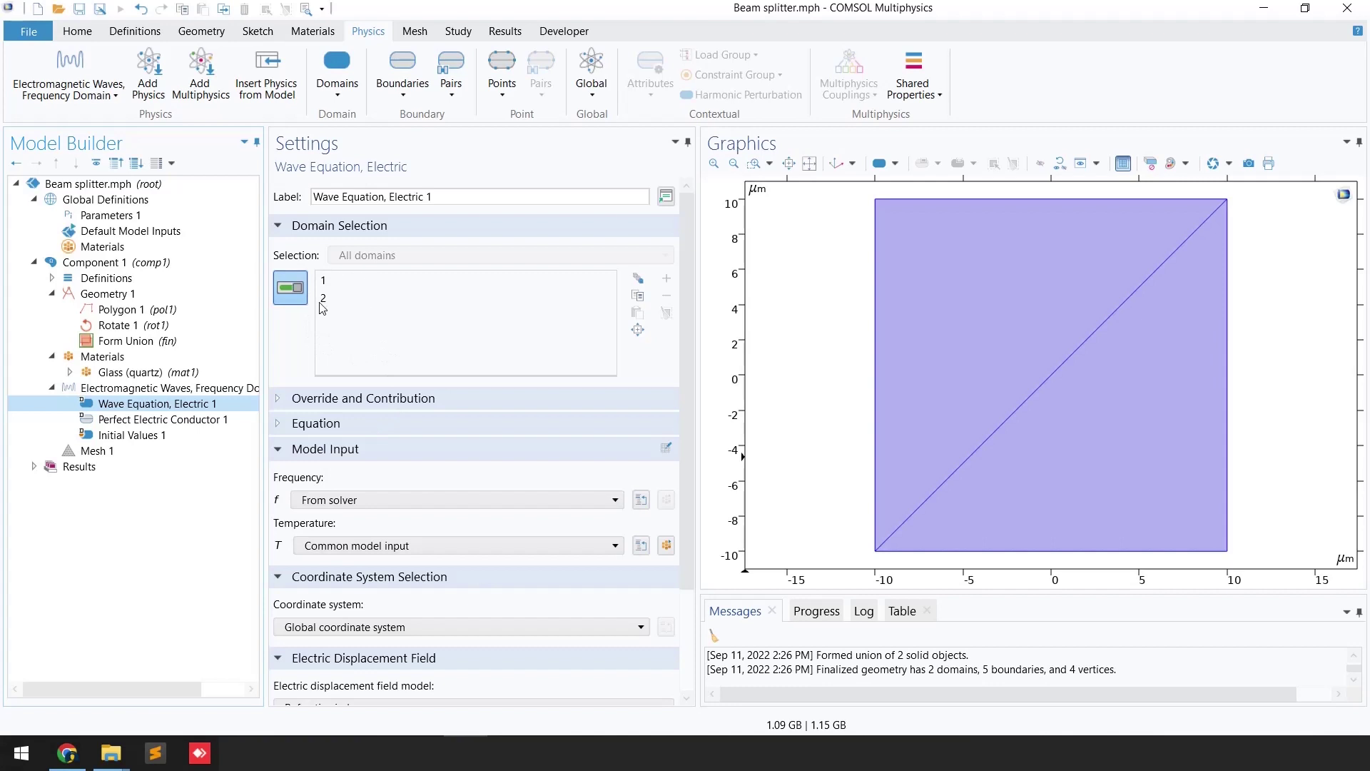
scroll(377, 391, down, 3)
click(299, 663)
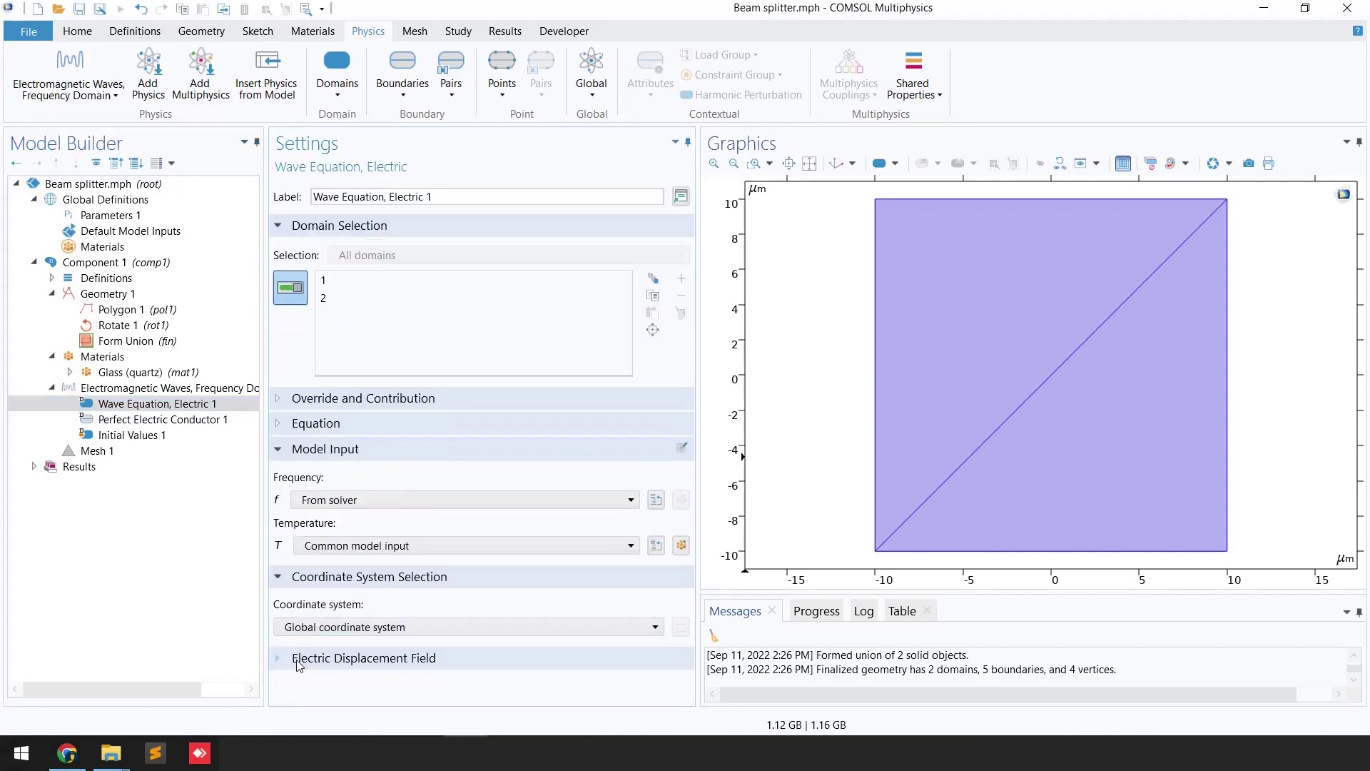
click(289, 661)
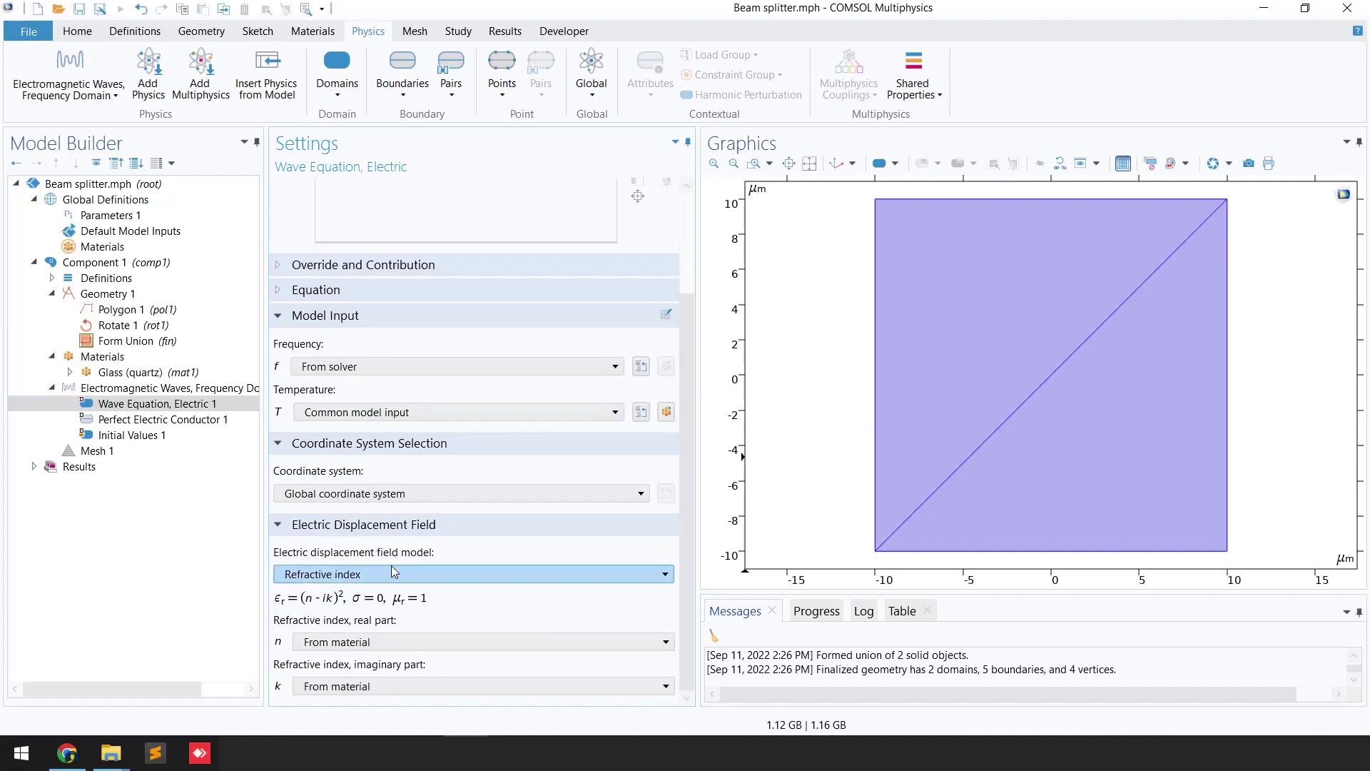
click(432, 574)
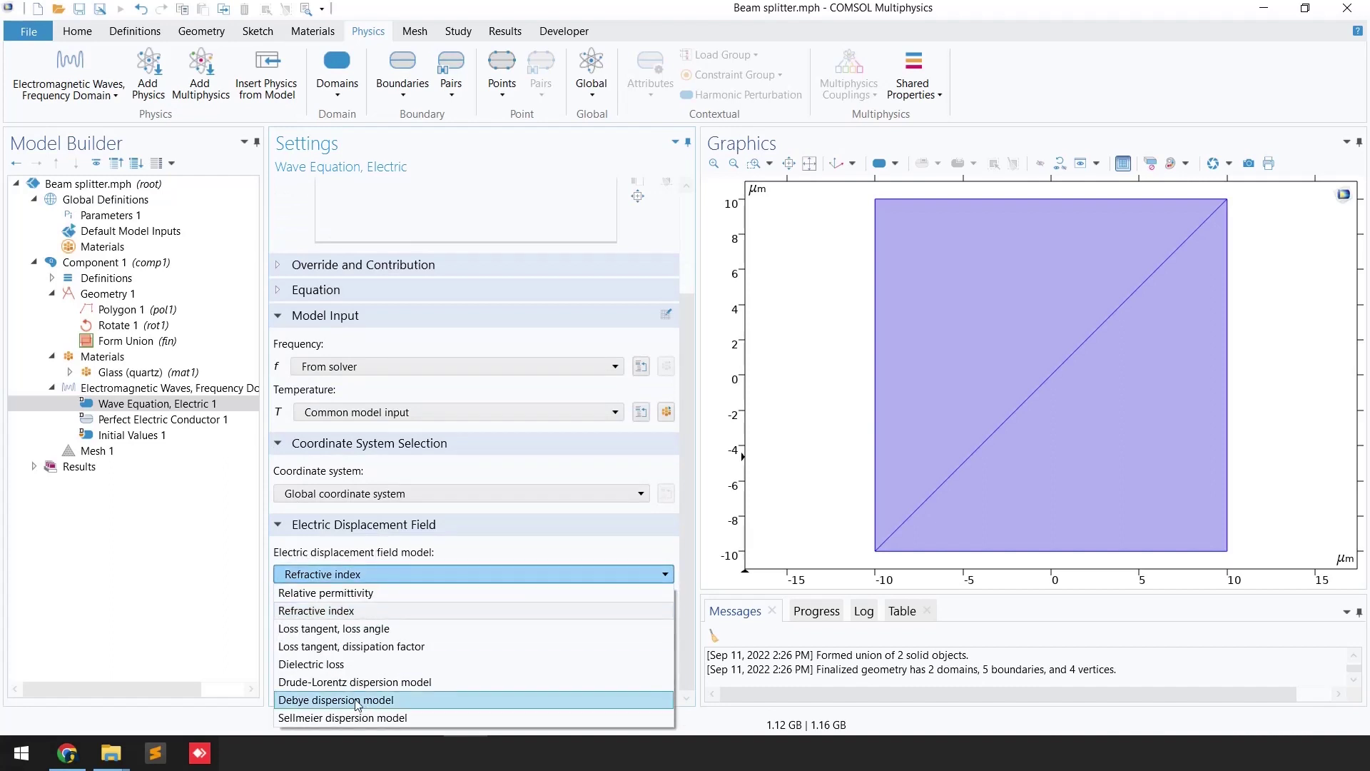
click(342, 611)
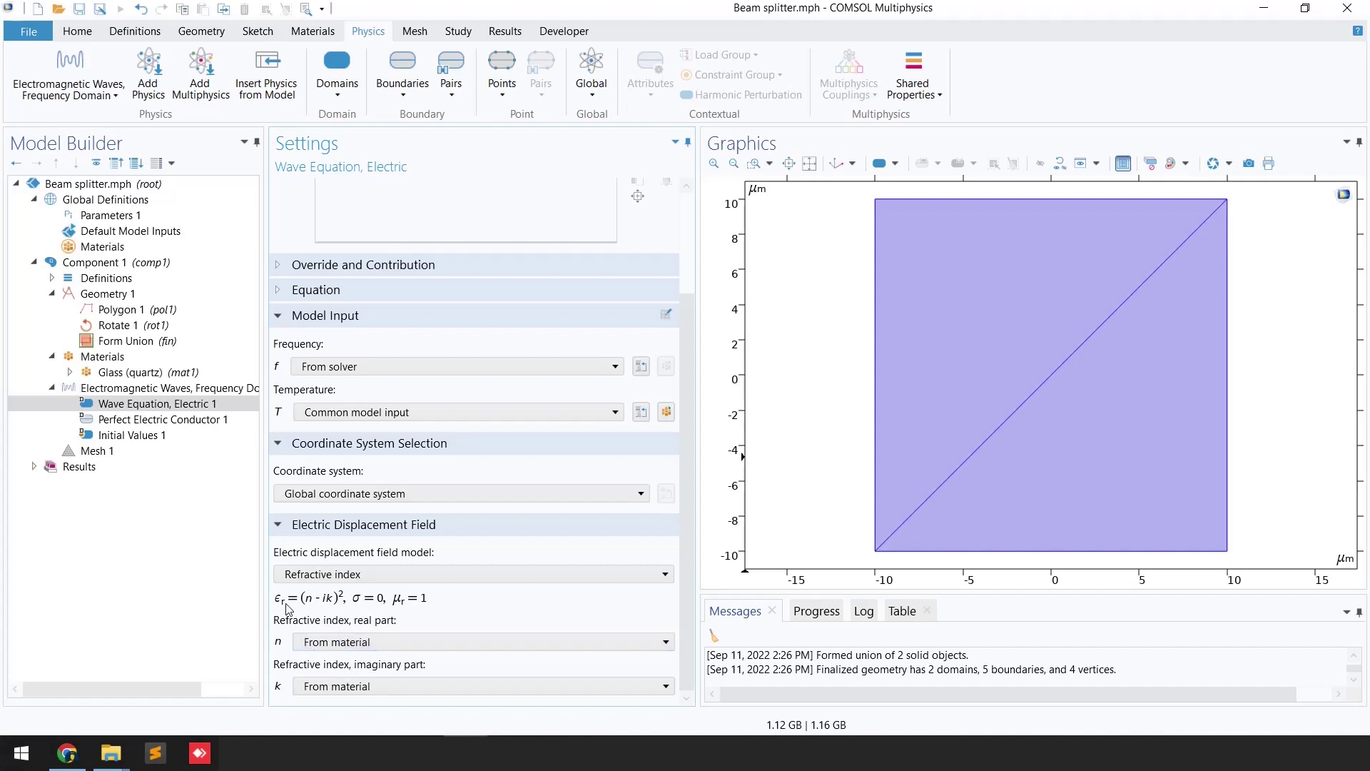
click(139, 420)
click(123, 437)
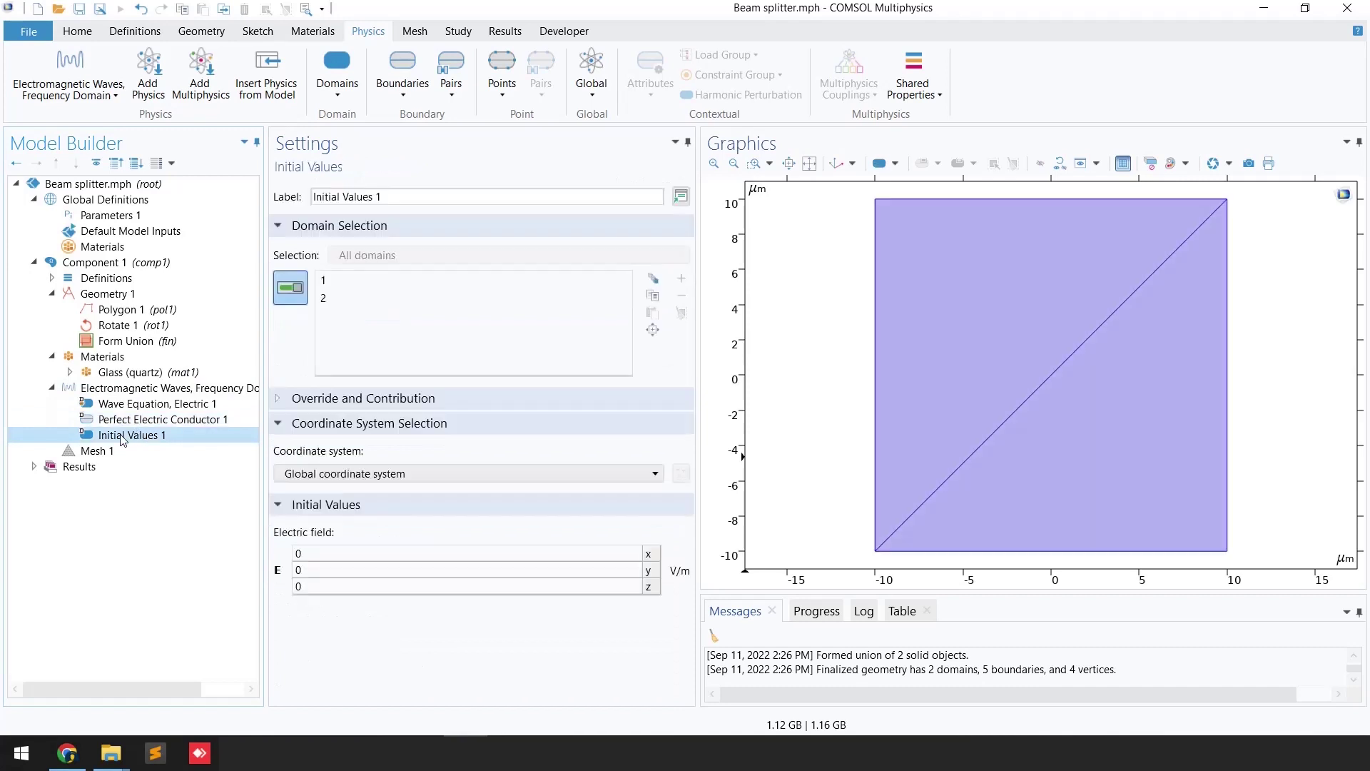
Add a Scattering Boundary Condition on the square's left edge with a Gaussian beam as the incident field.
click(148, 397)
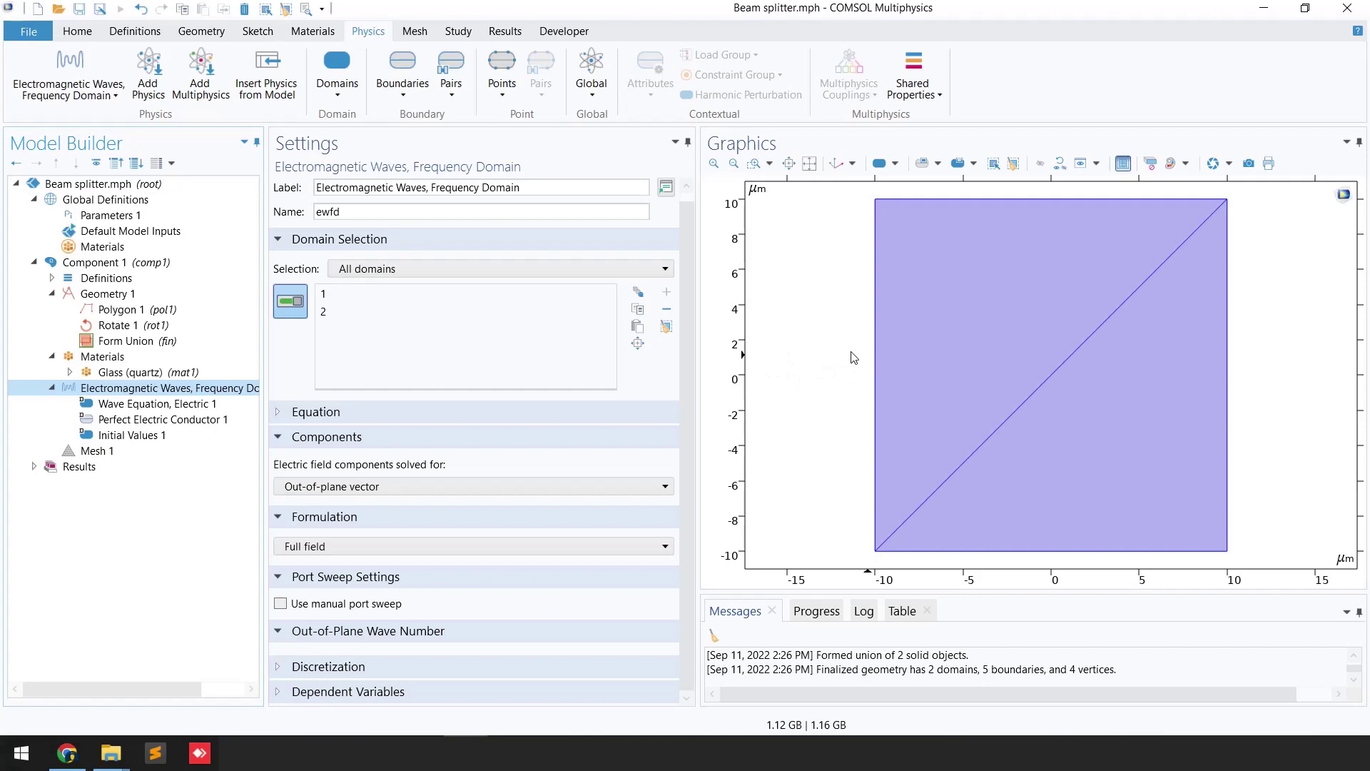
right_click(101, 393)
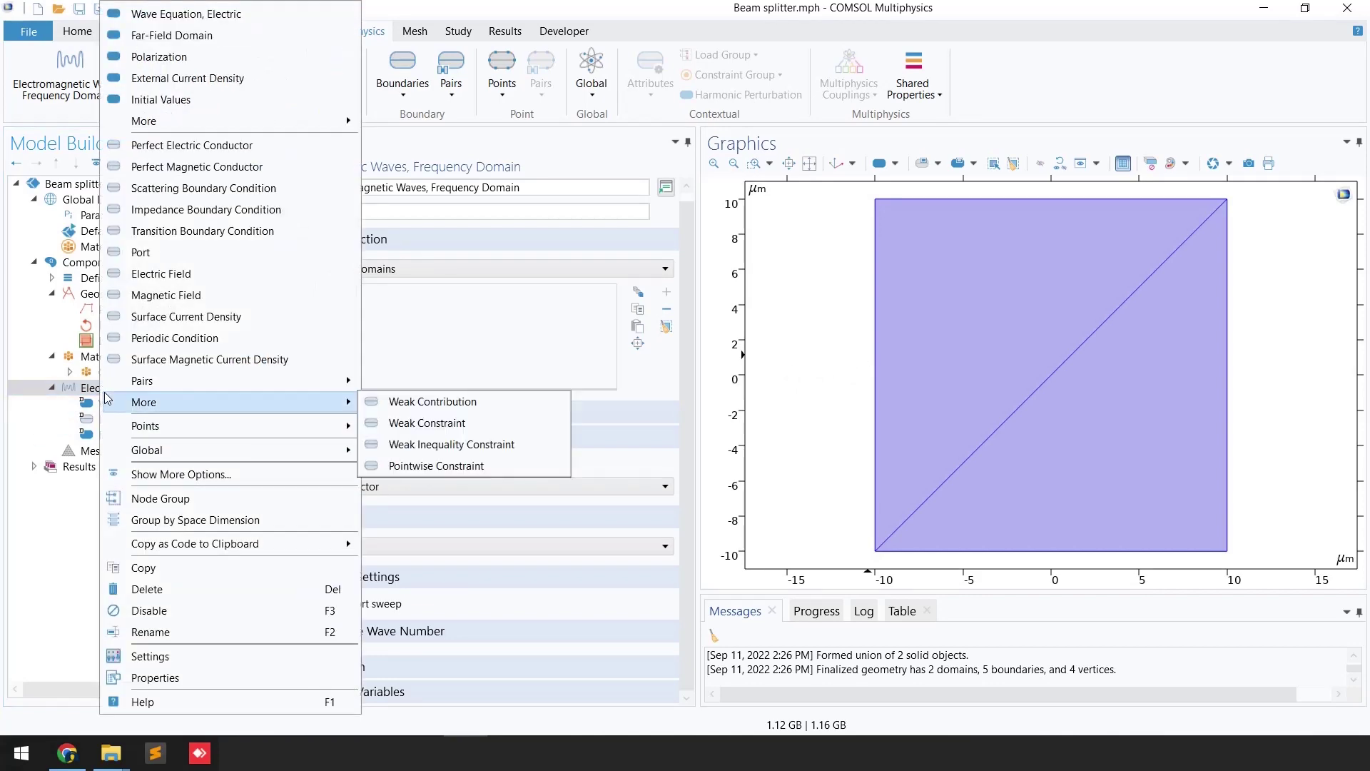
click(167, 190)
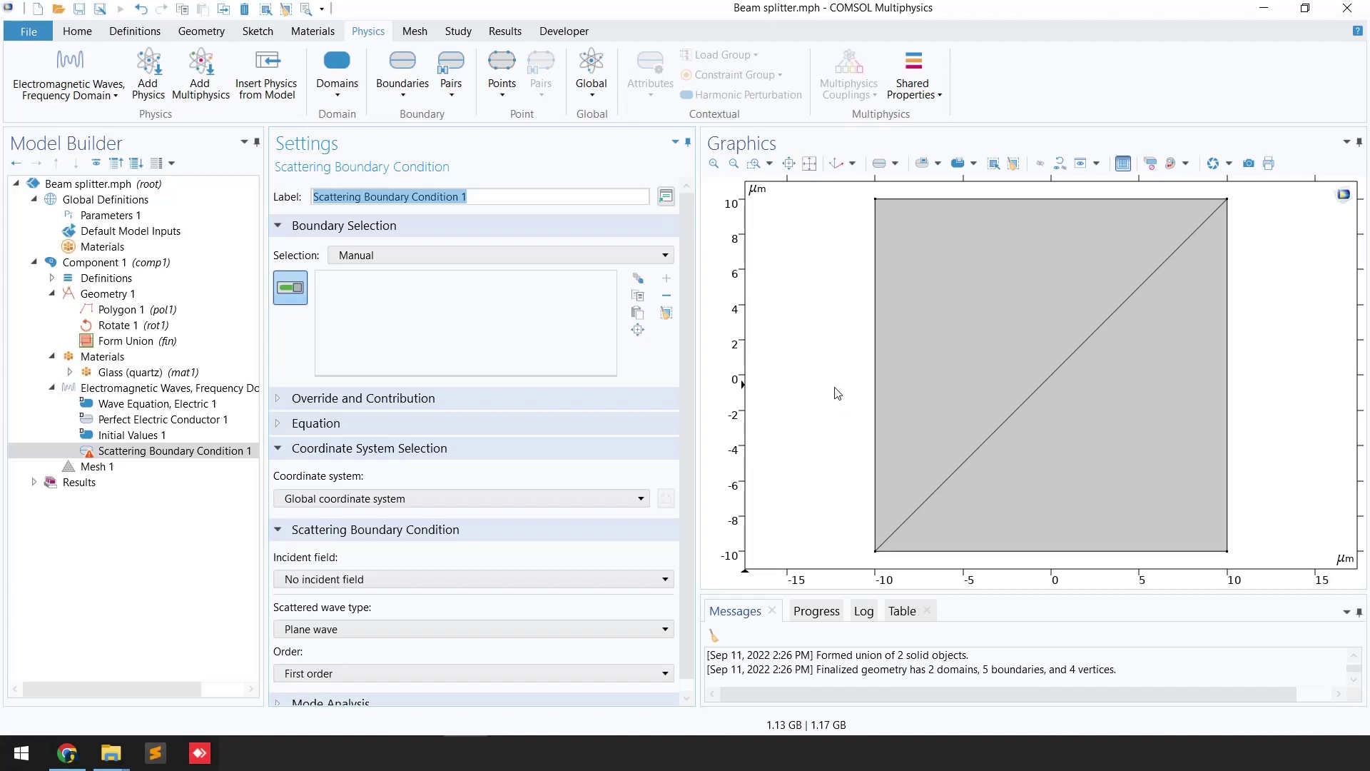
click(877, 384)
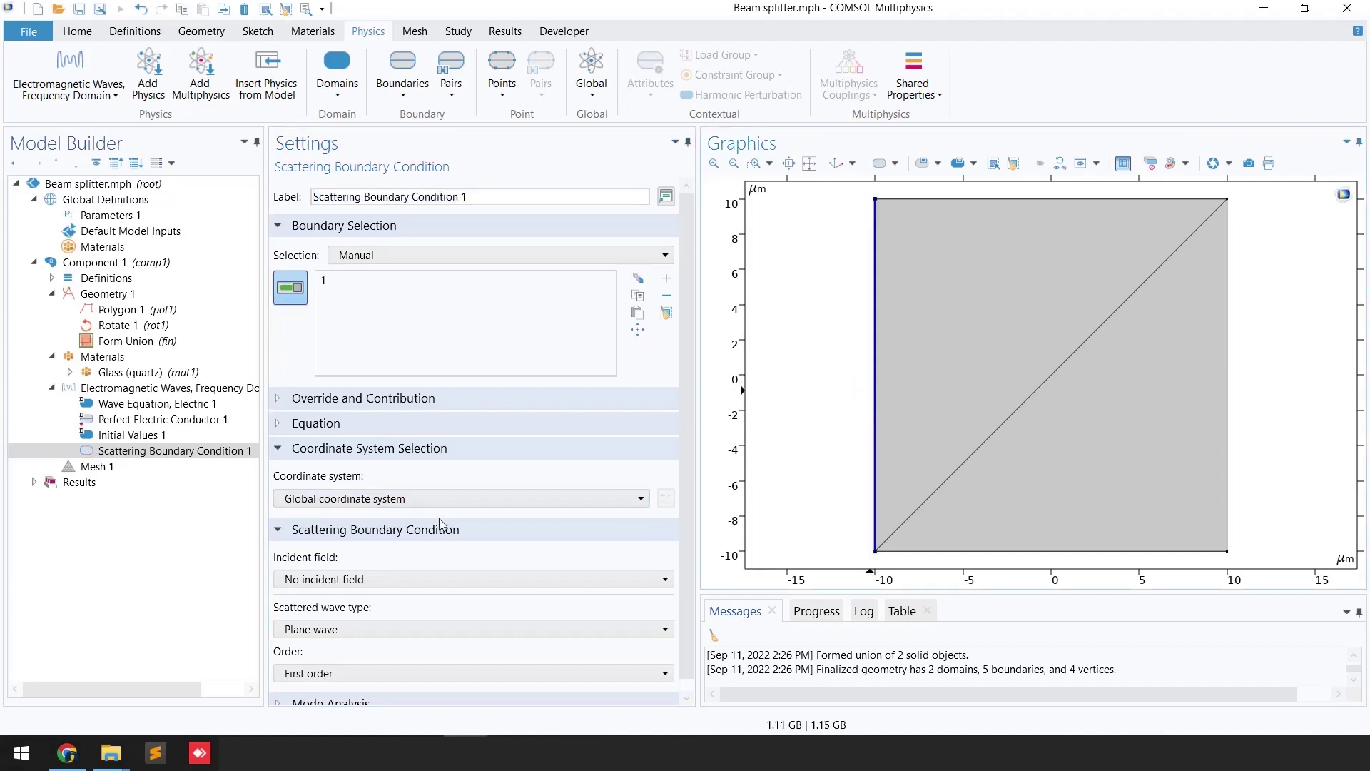
click(314, 579)
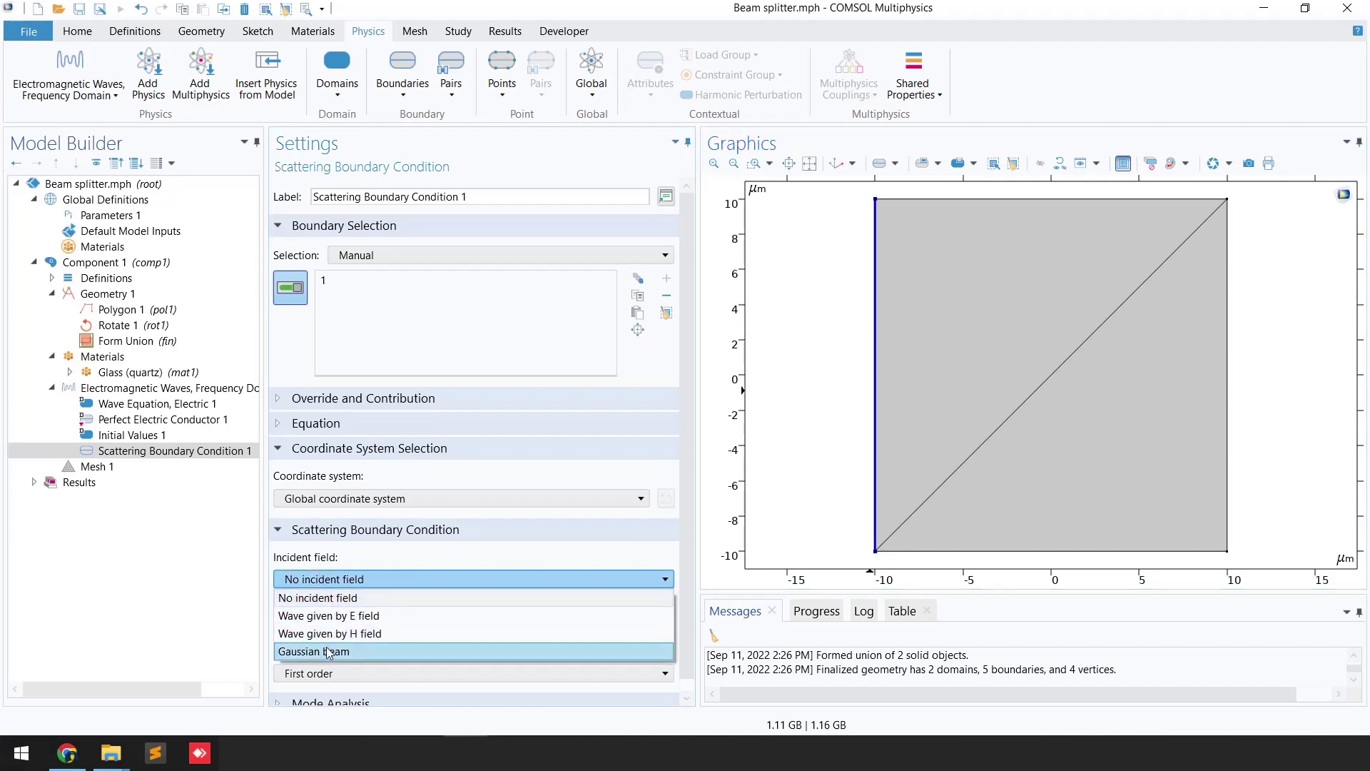
click(329, 652)
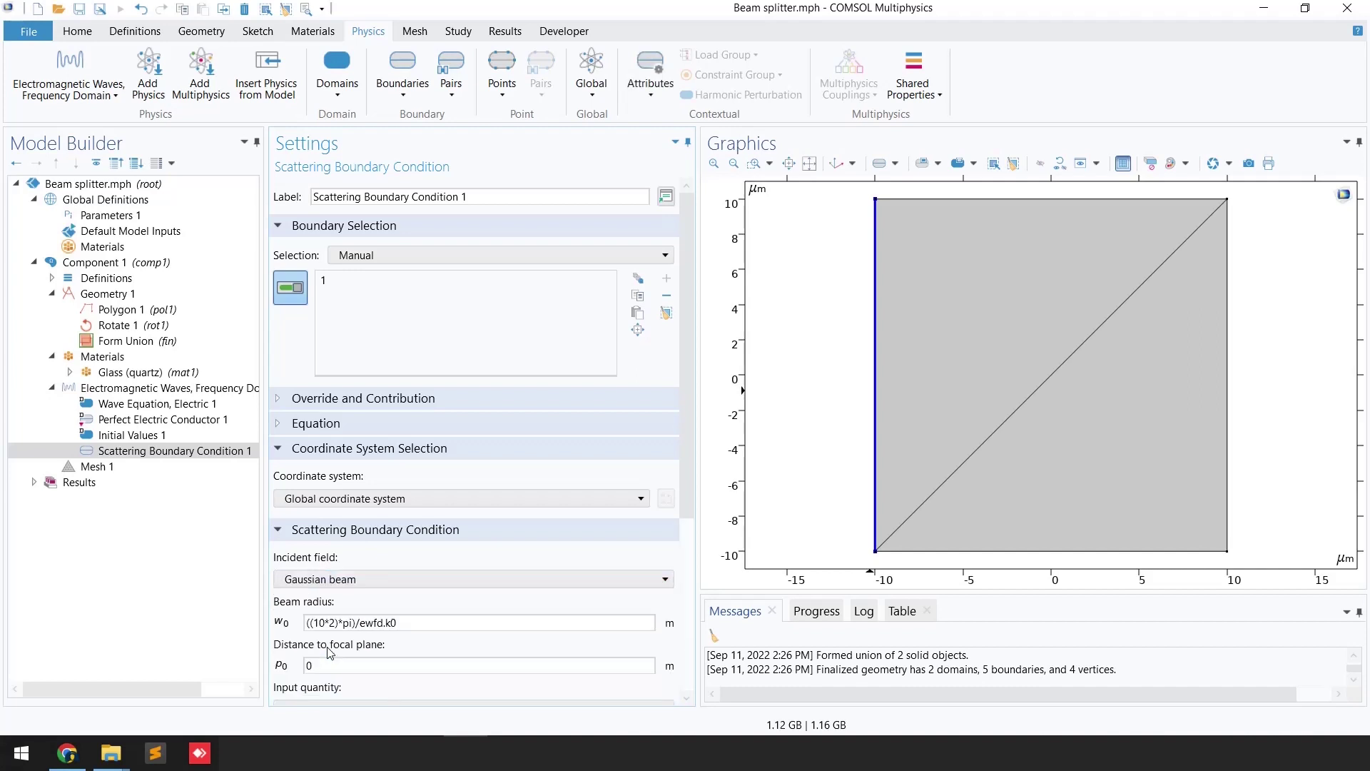
Look up the spot radius name in Parameters 1 and set the Gaussian beam radius to w0.
scroll(329, 651, down, 1)
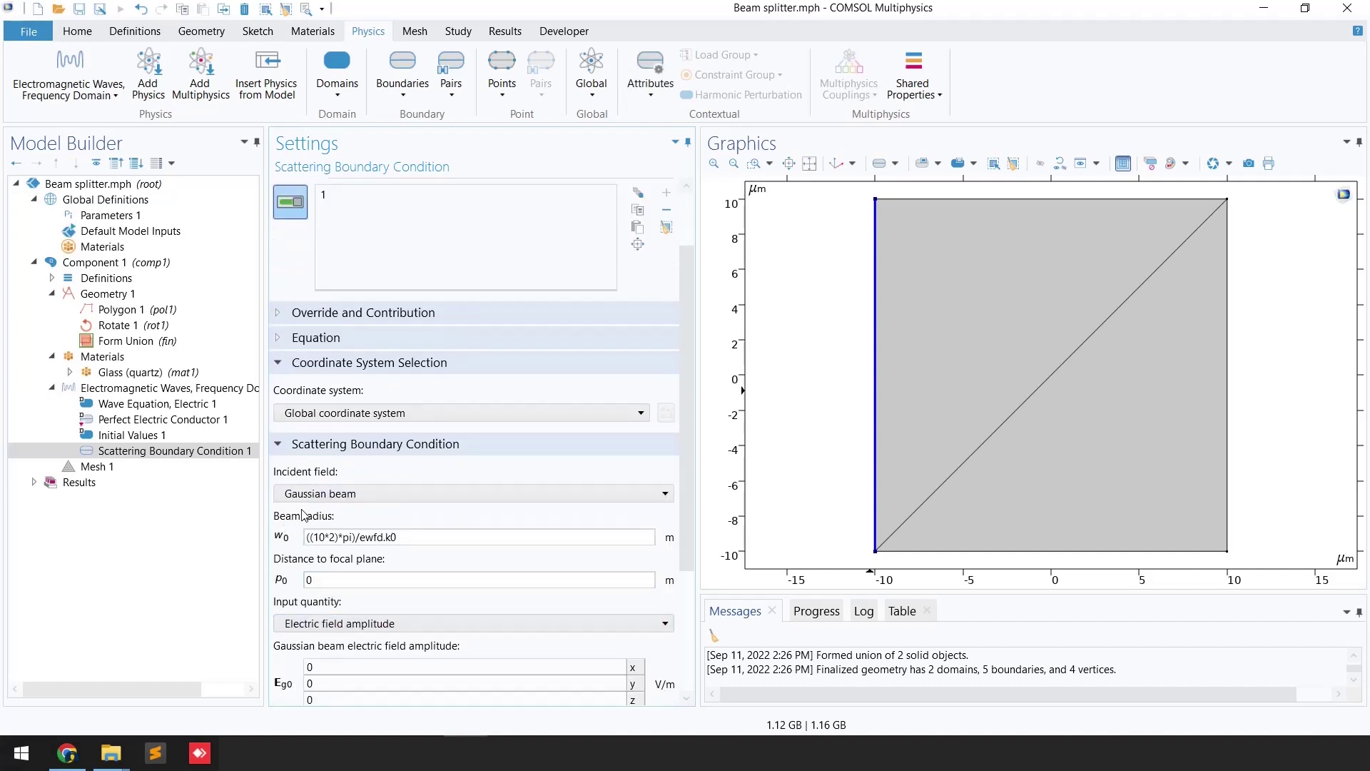
click(111, 220)
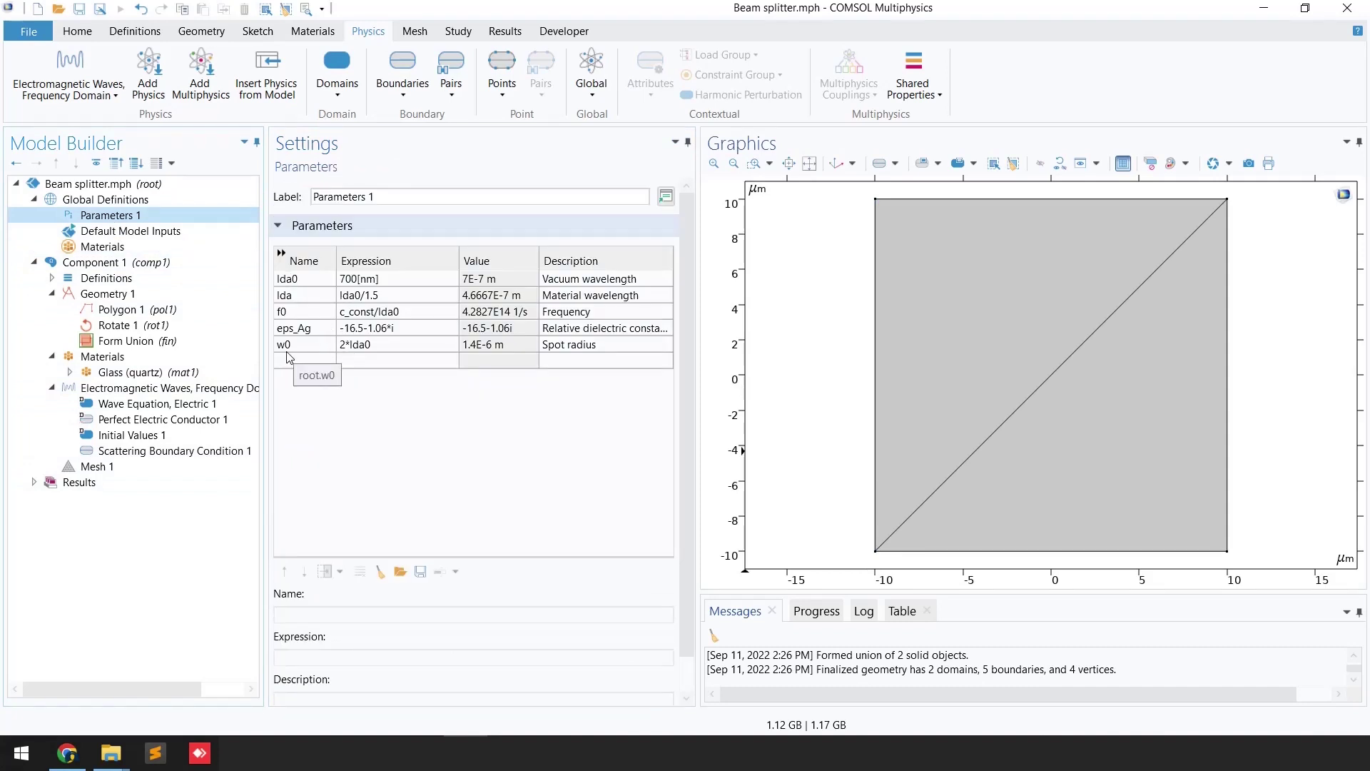
click(166, 451)
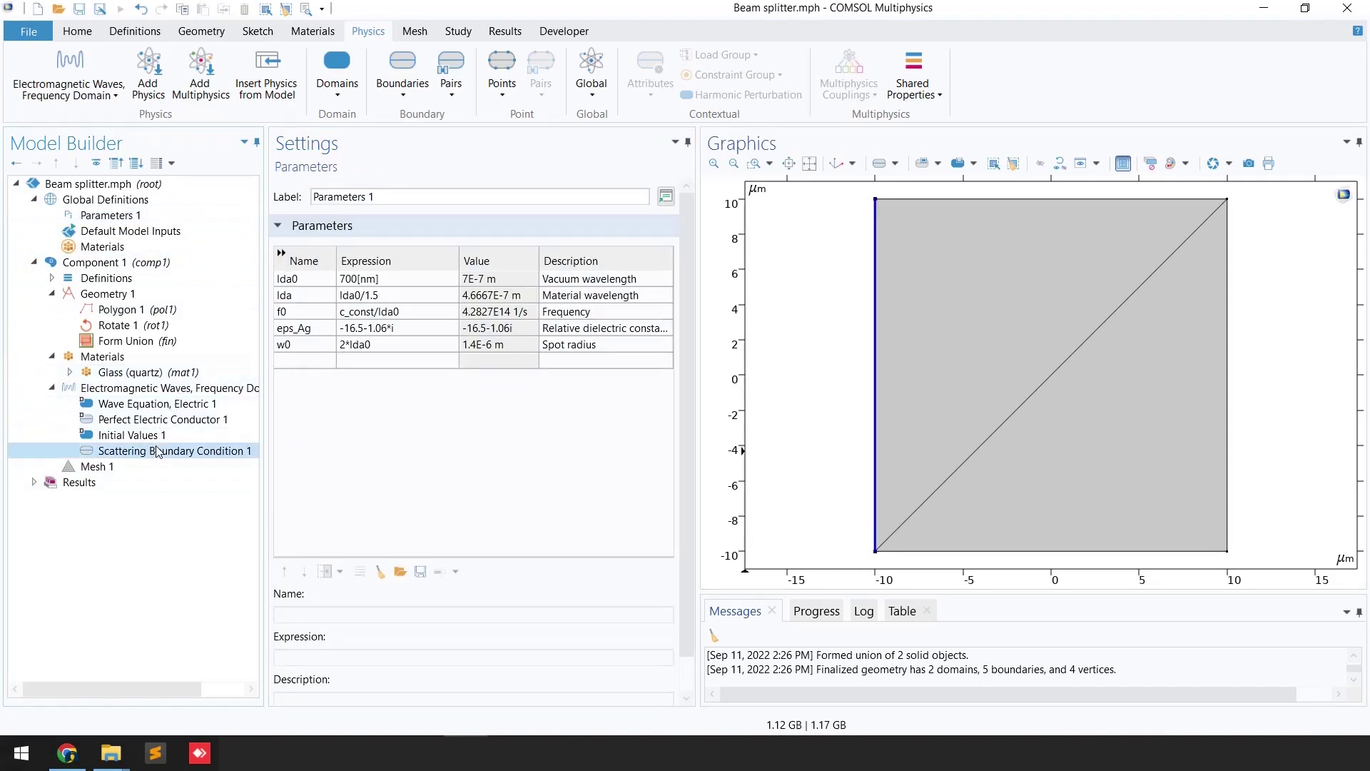
drag(396, 536, 283, 534)
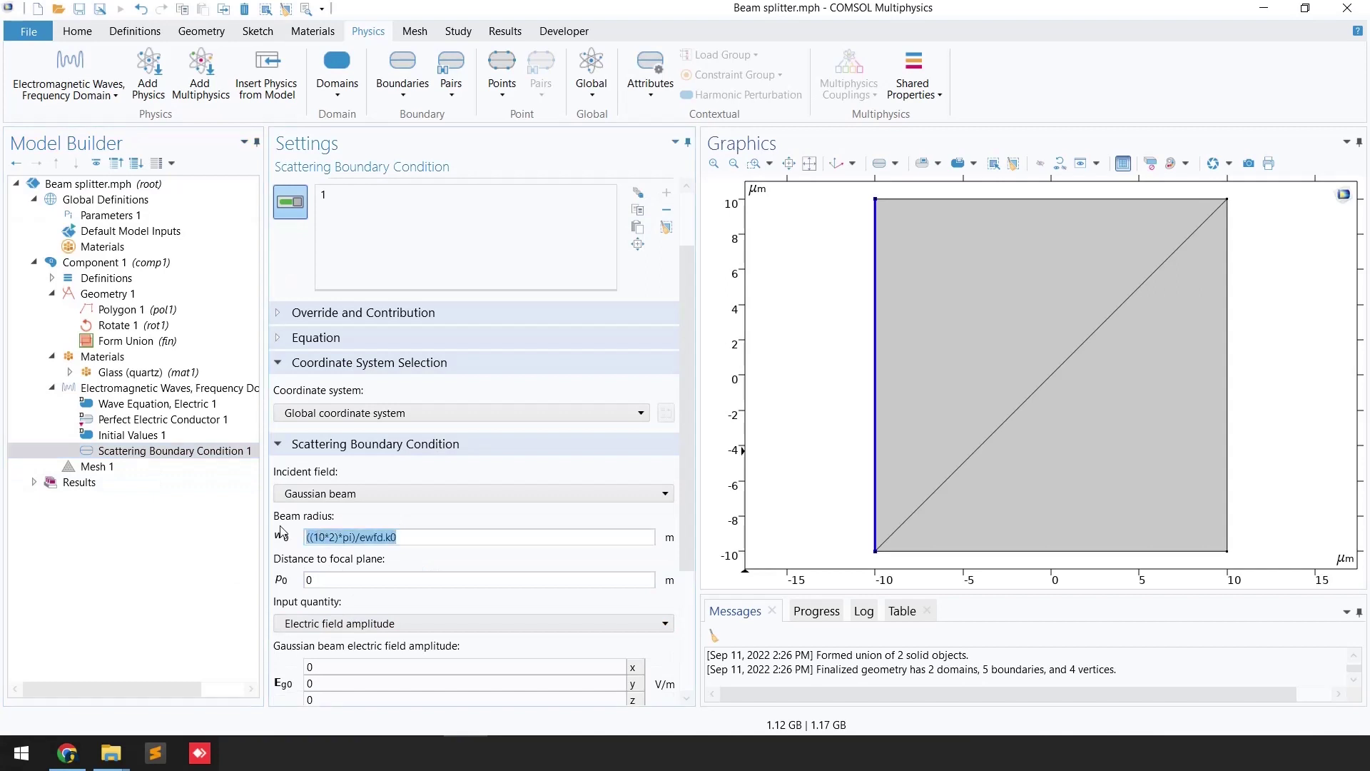
text(w0)
click(320, 577)
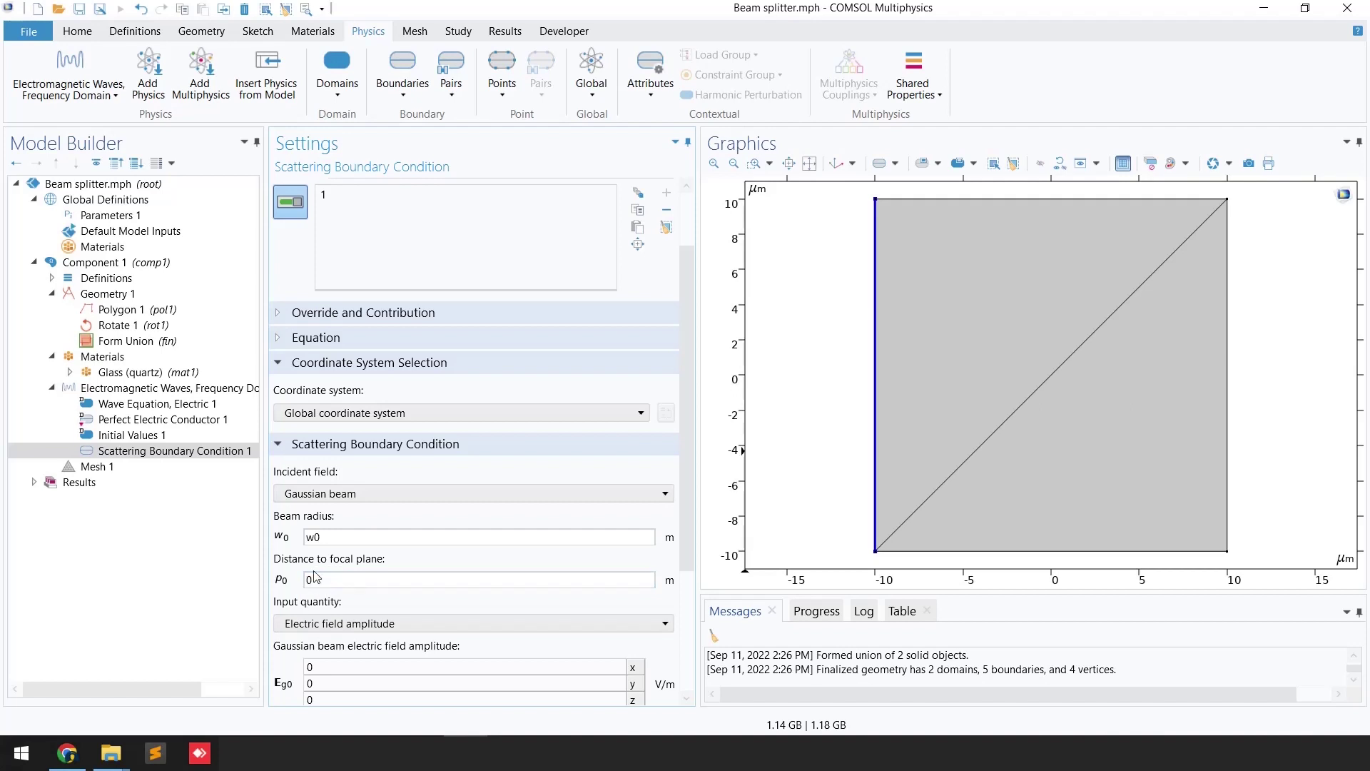
Set the z component of the Gaussian beam electric field amplitude to 1 V/m.
scroll(443, 571, down, 2)
scroll(440, 577, down, 2)
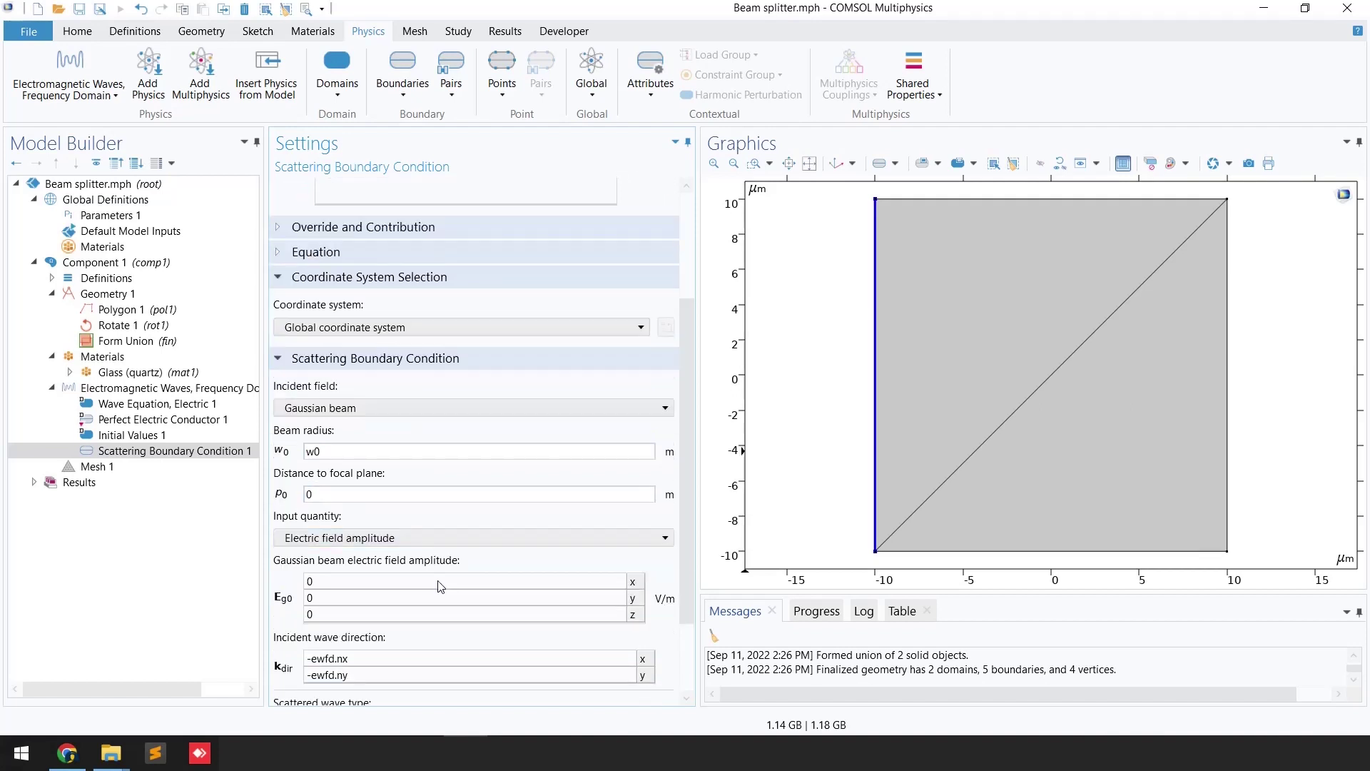
double_click(339, 615)
text(1)
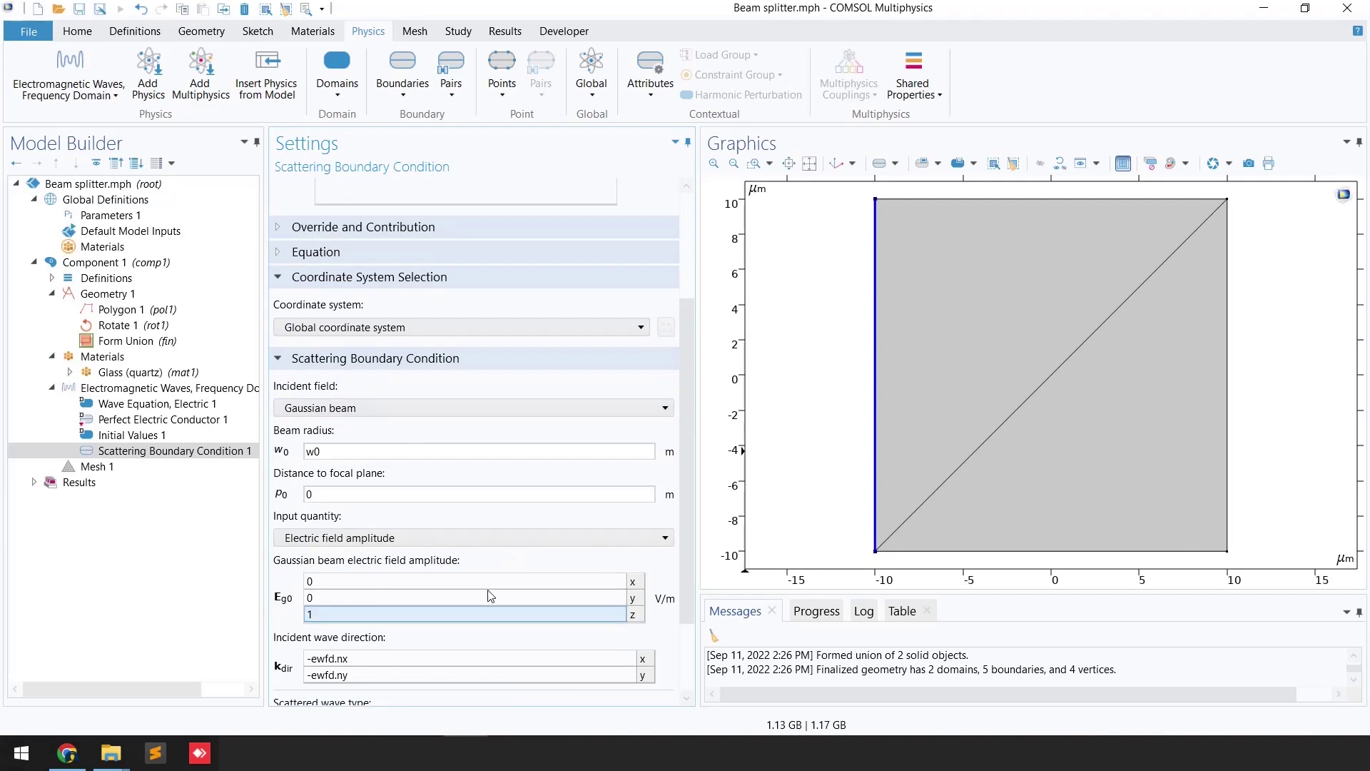
Add a second Scattering Boundary Condition on the square's top, right and bottom edges, with no incident field.
scroll(491, 596, down, 3)
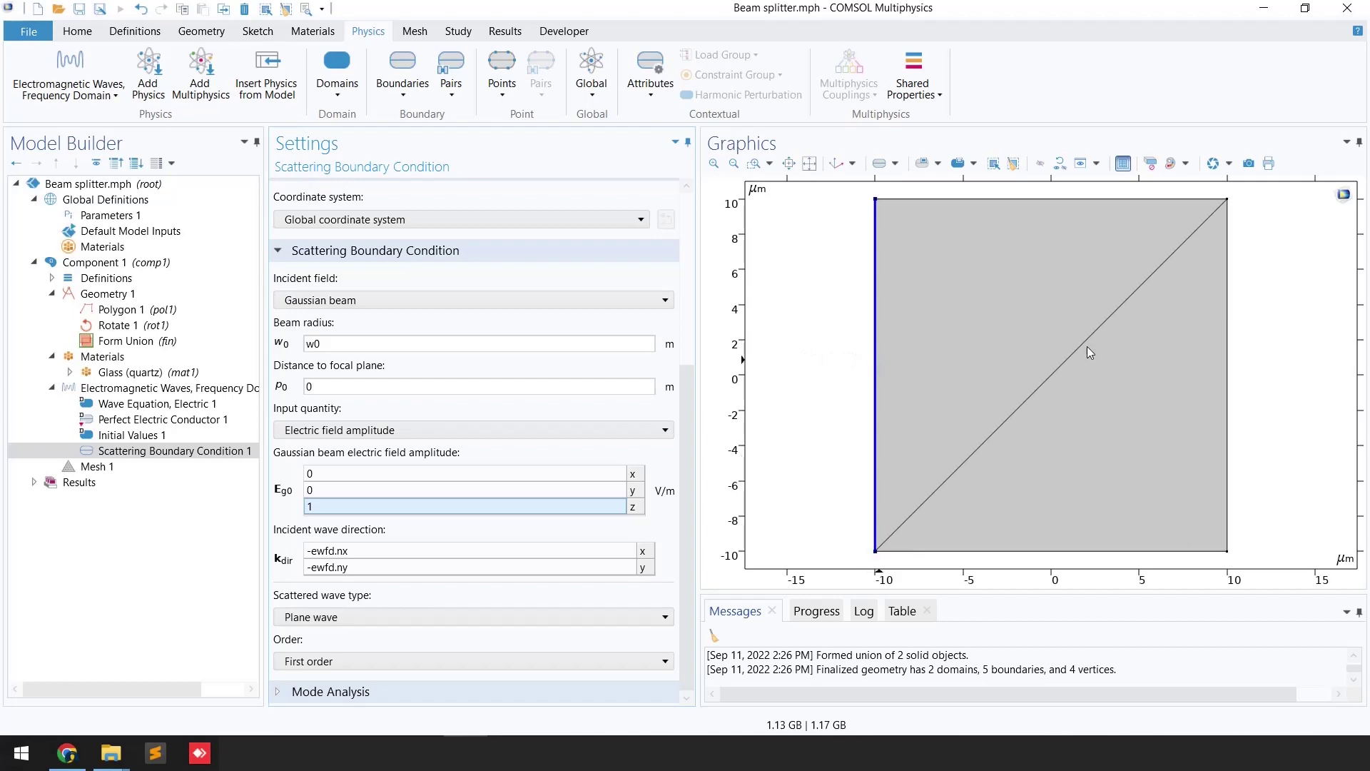
click(118, 389)
right_click(119, 389)
click(250, 188)
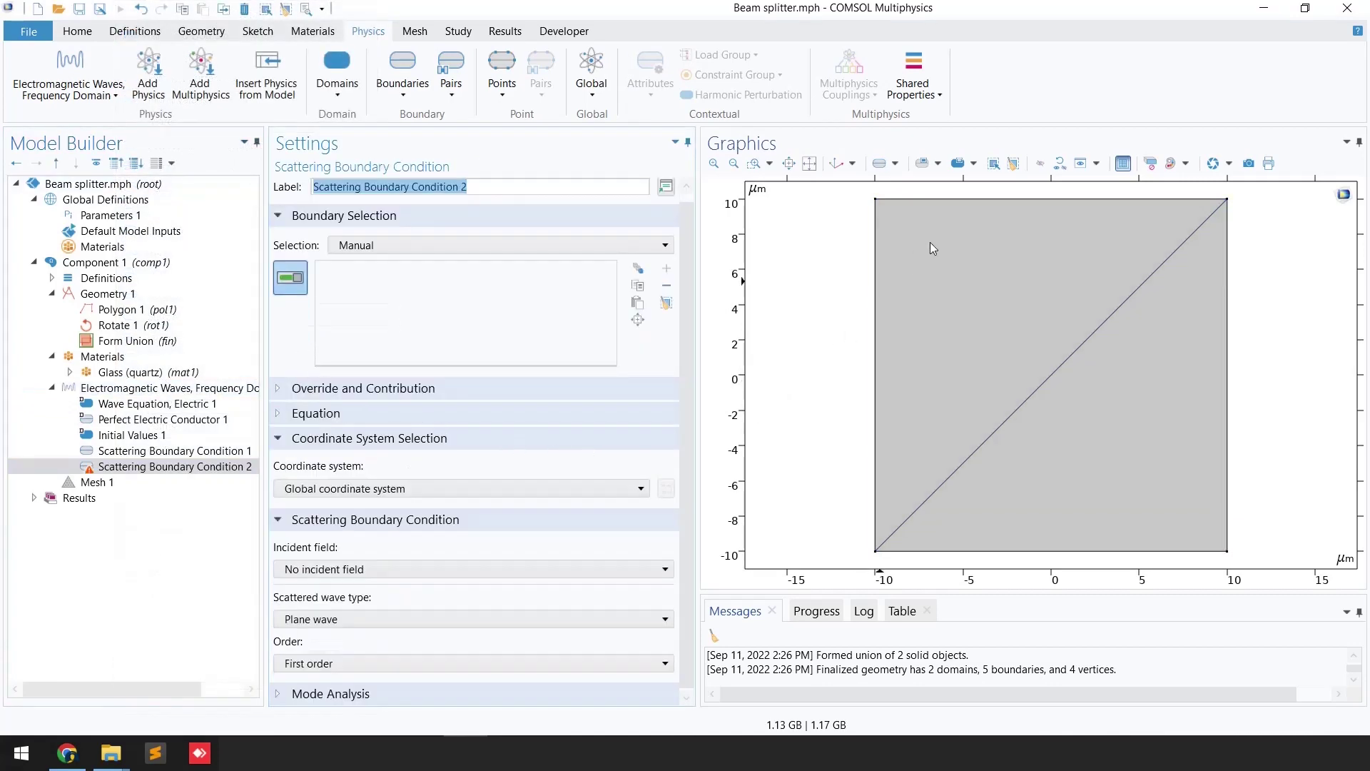
click(975, 200)
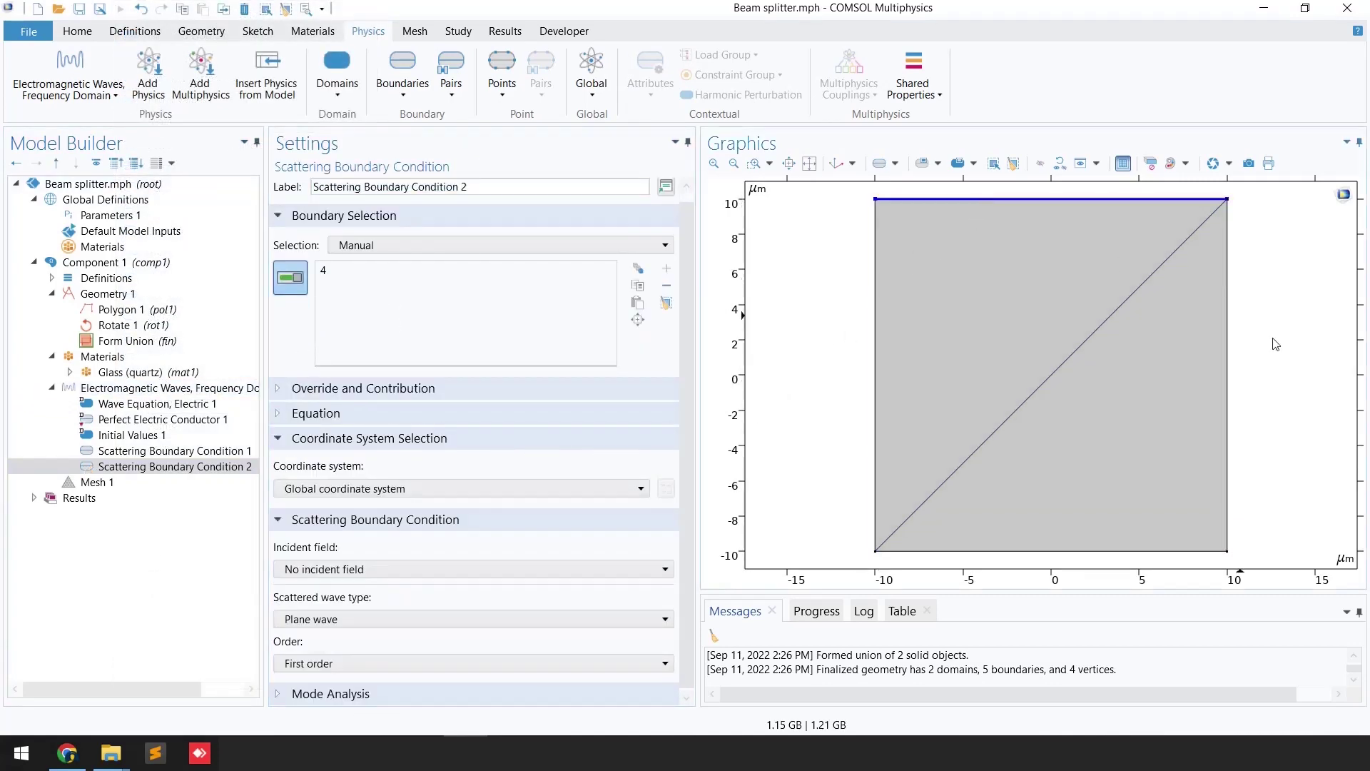
click(1228, 378)
click(1142, 551)
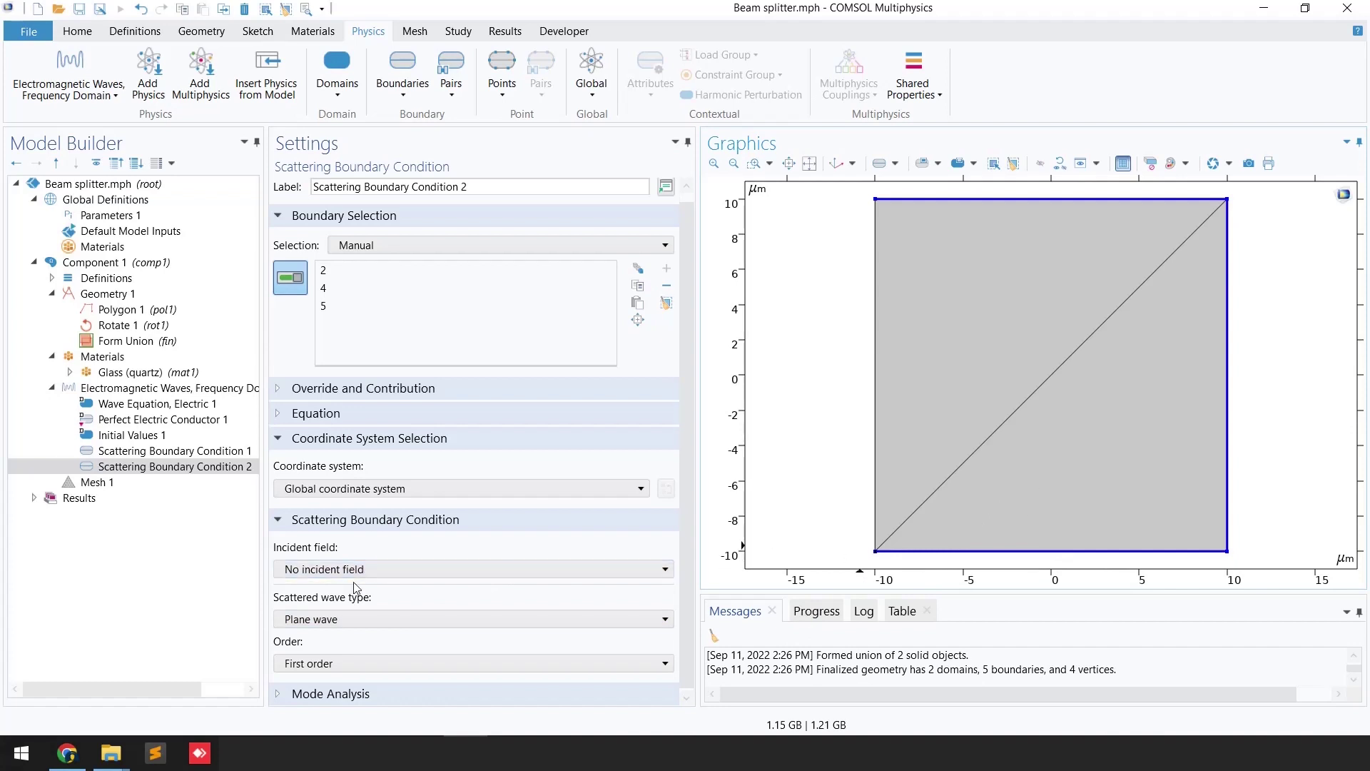
scroll(339, 603, down, 1)
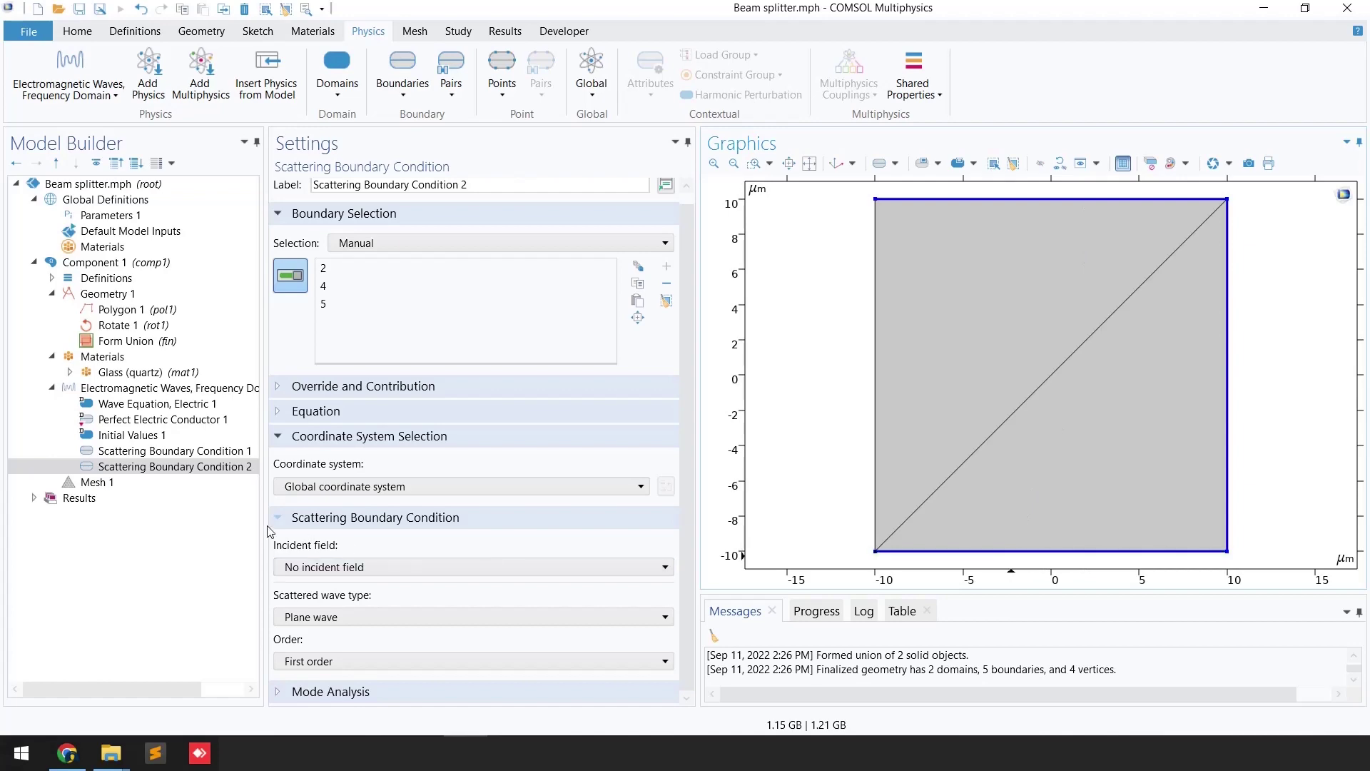
Add a Transition Boundary Condition on the diagonal interface between the two prisms.
right_click(123, 389)
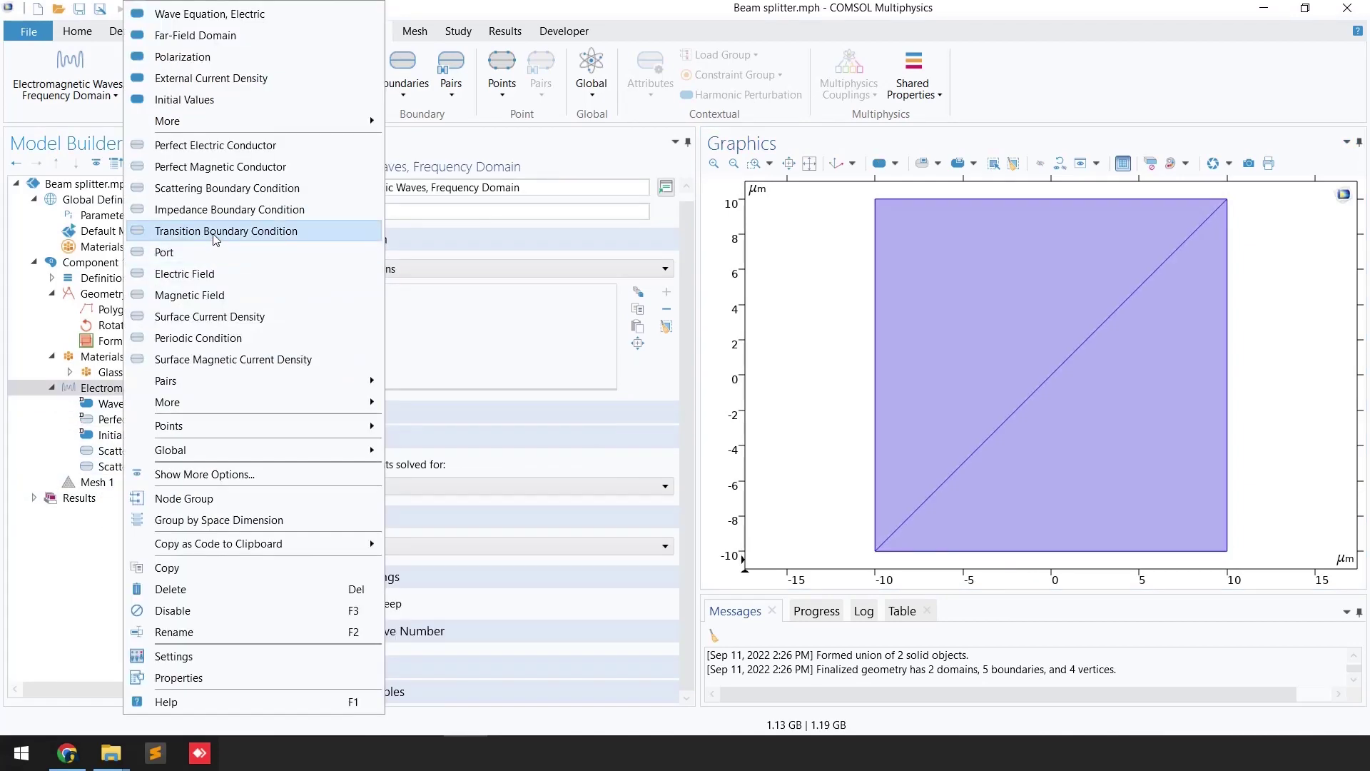
click(216, 231)
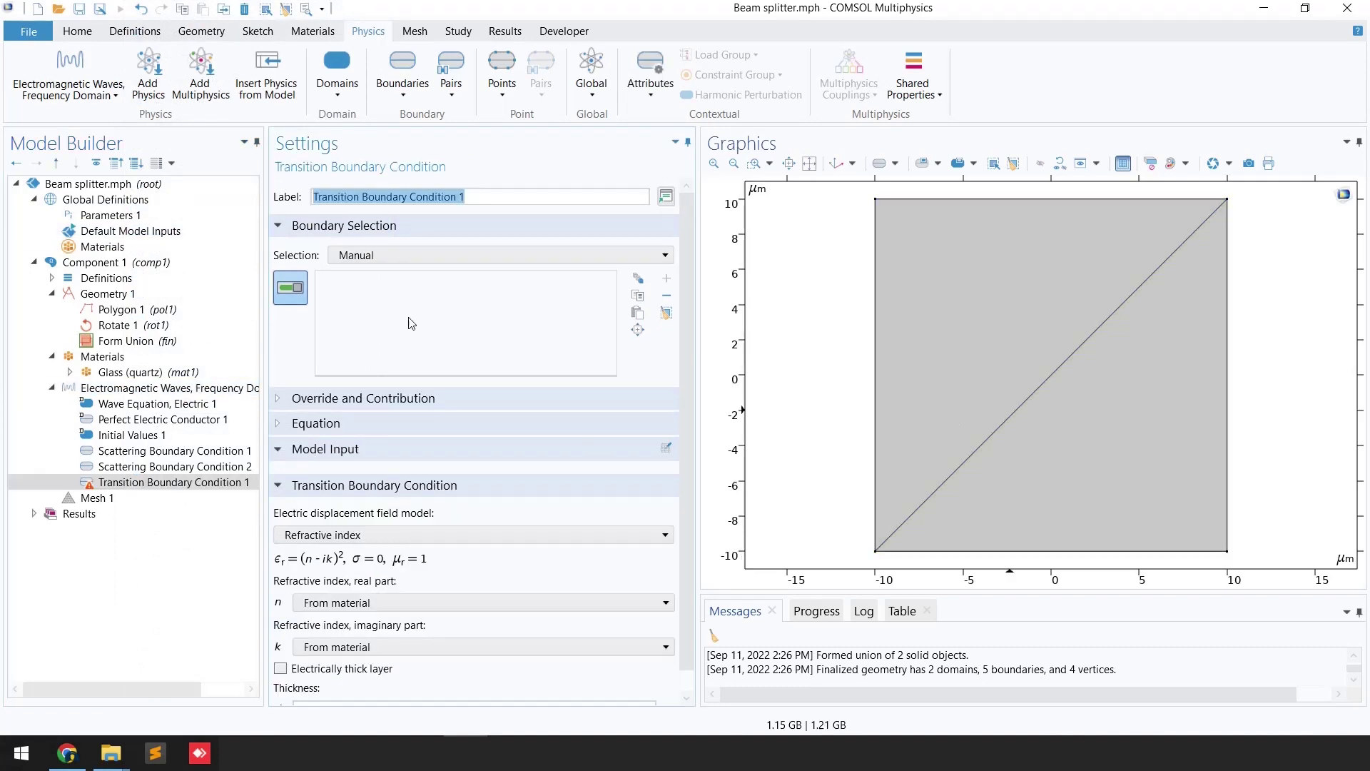
click(1022, 404)
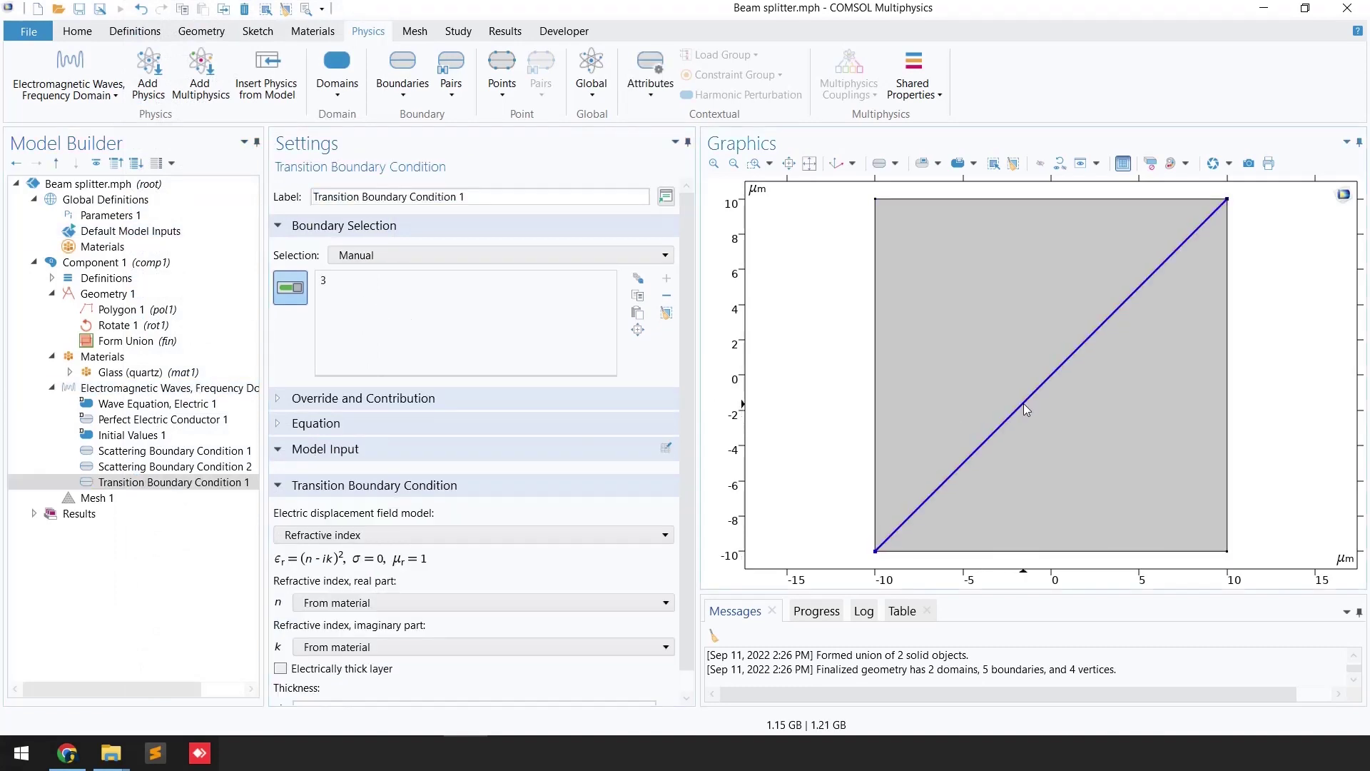
Switch the diagonal's electric displacement field model to Relative permittivity and set a user-defined relative permittivity of eps_Ag, looking up the name in Parameters 1.
click(369, 547)
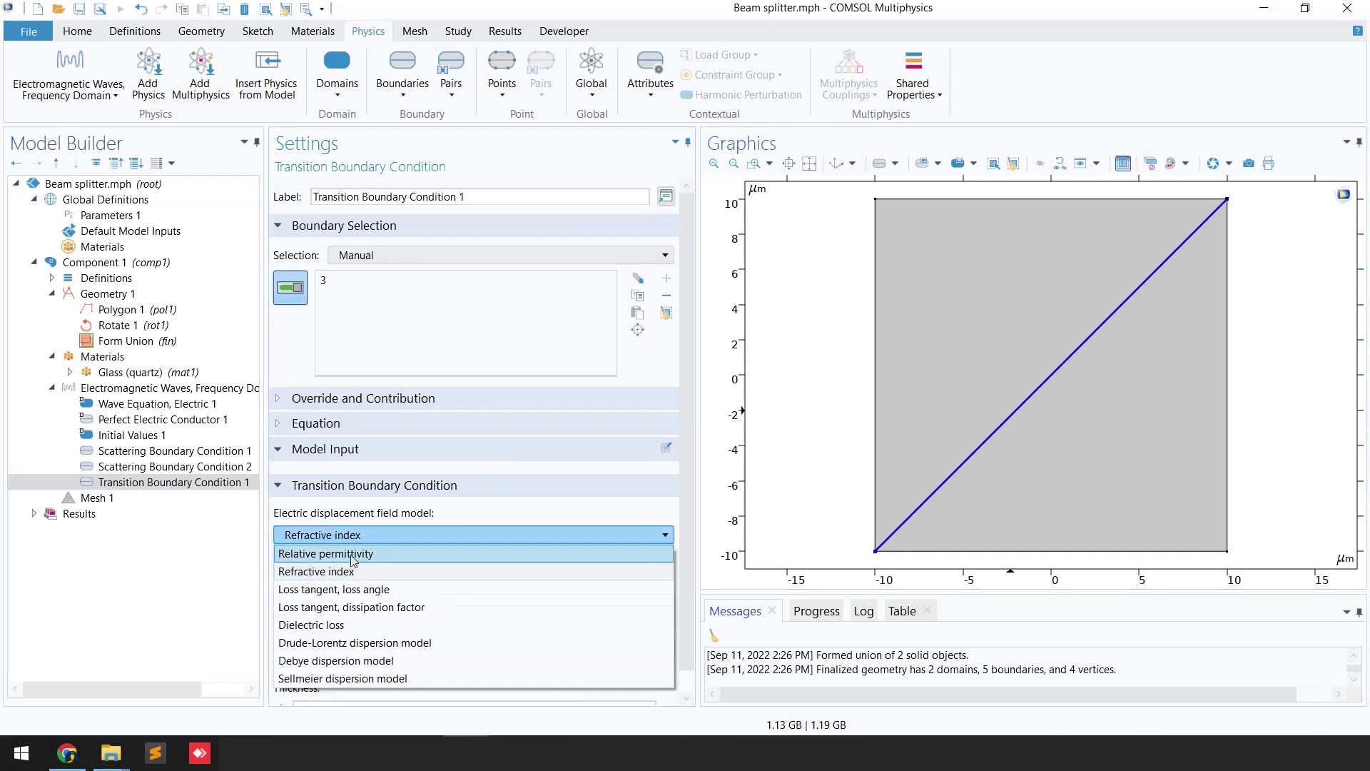
click(352, 560)
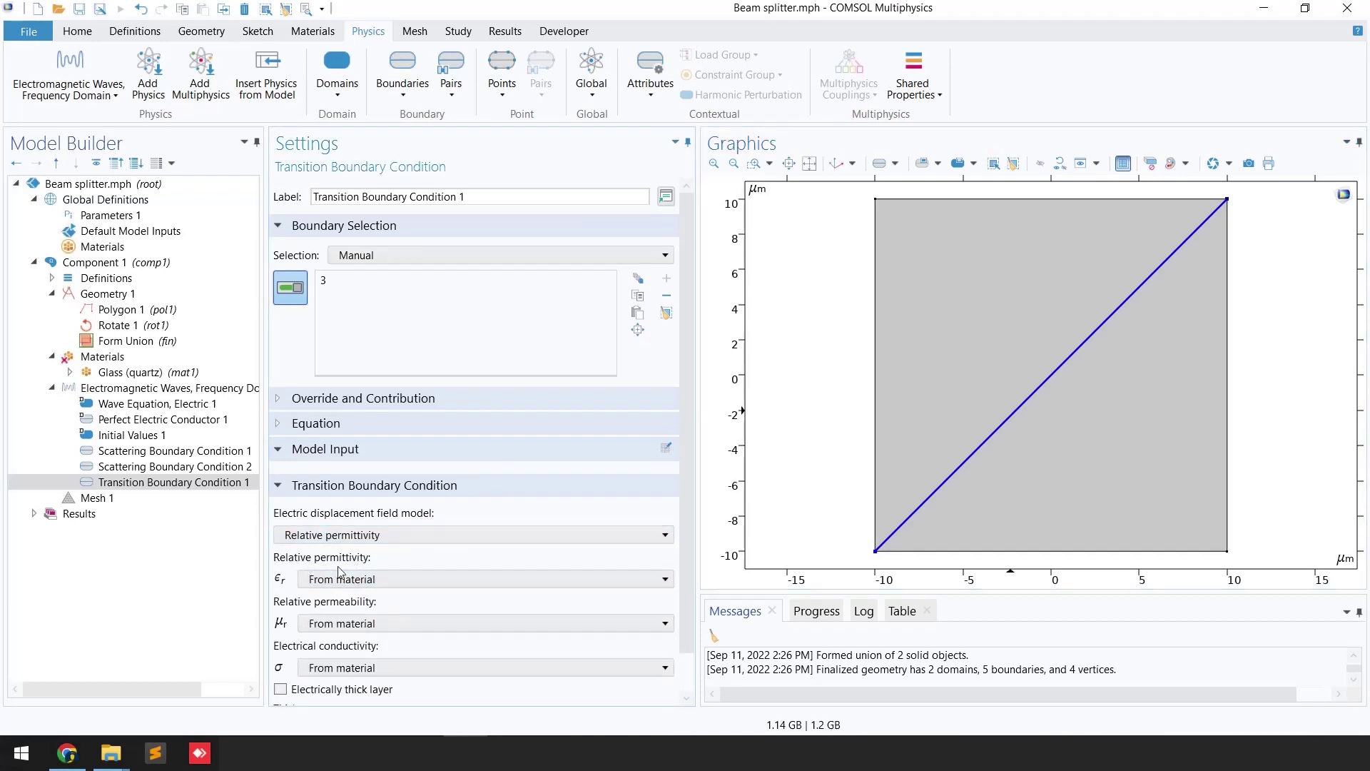
click(332, 578)
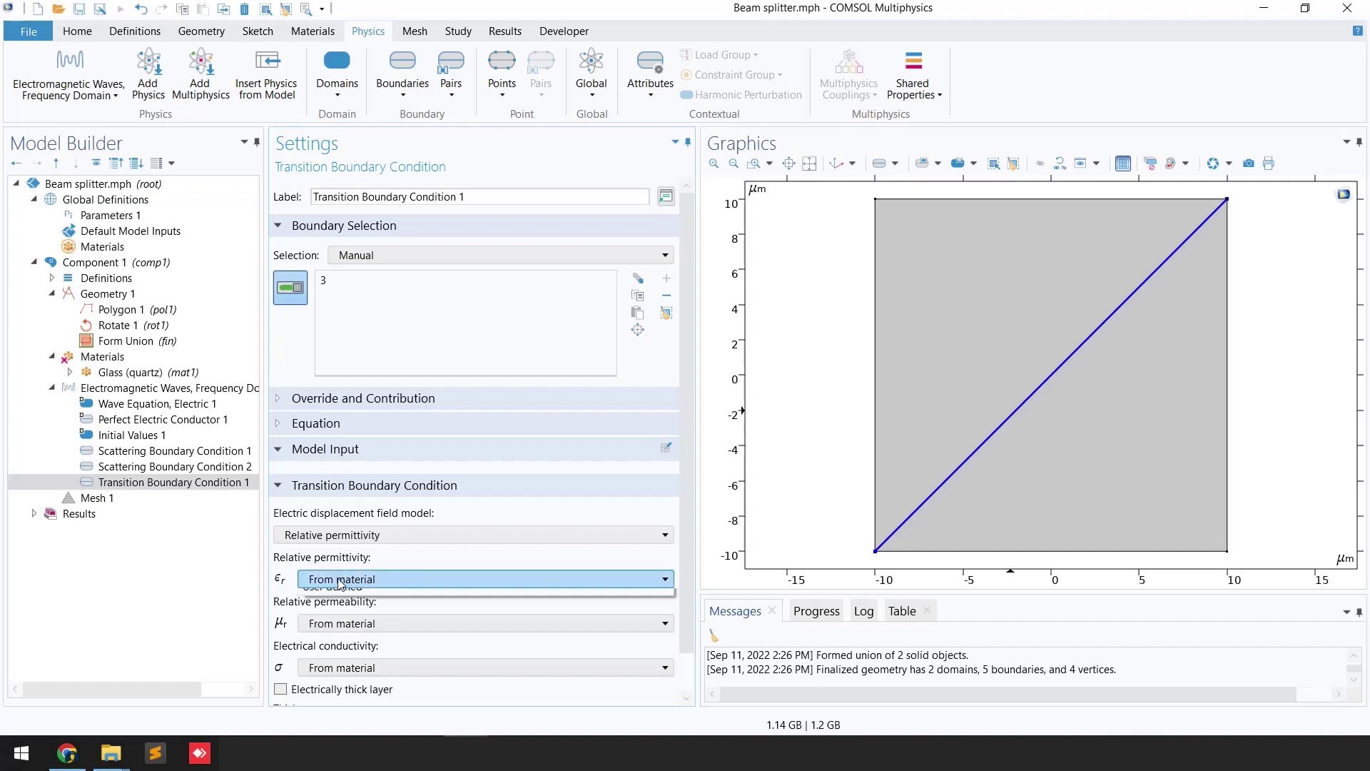
click(339, 614)
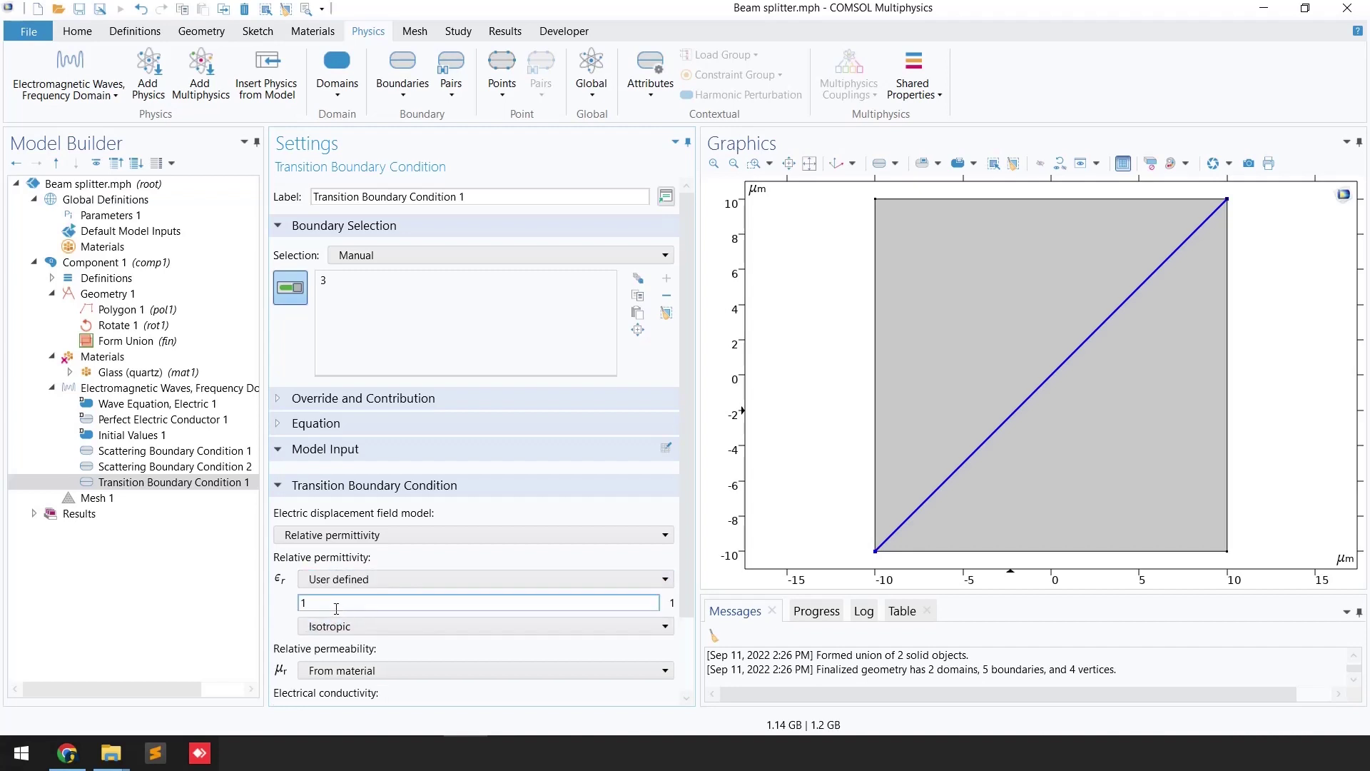
click(129, 216)
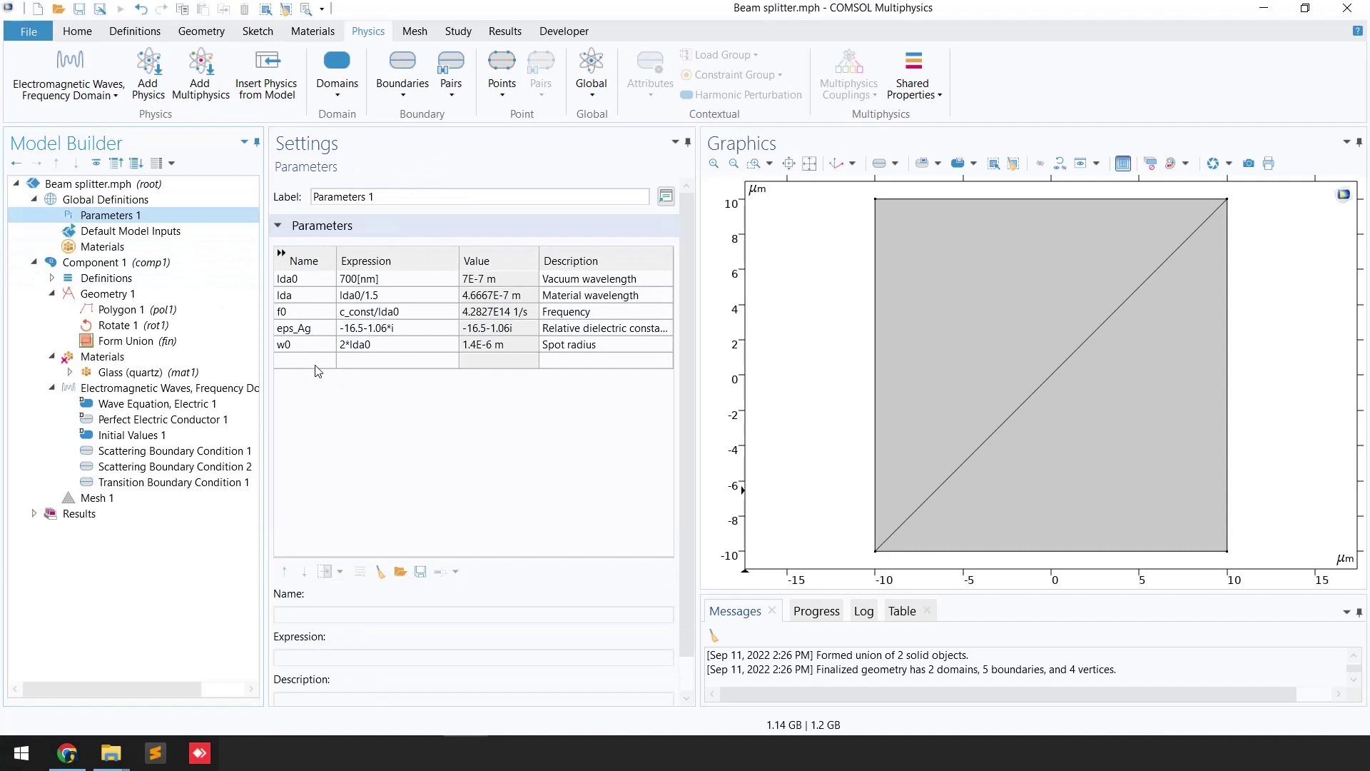
click(300, 331)
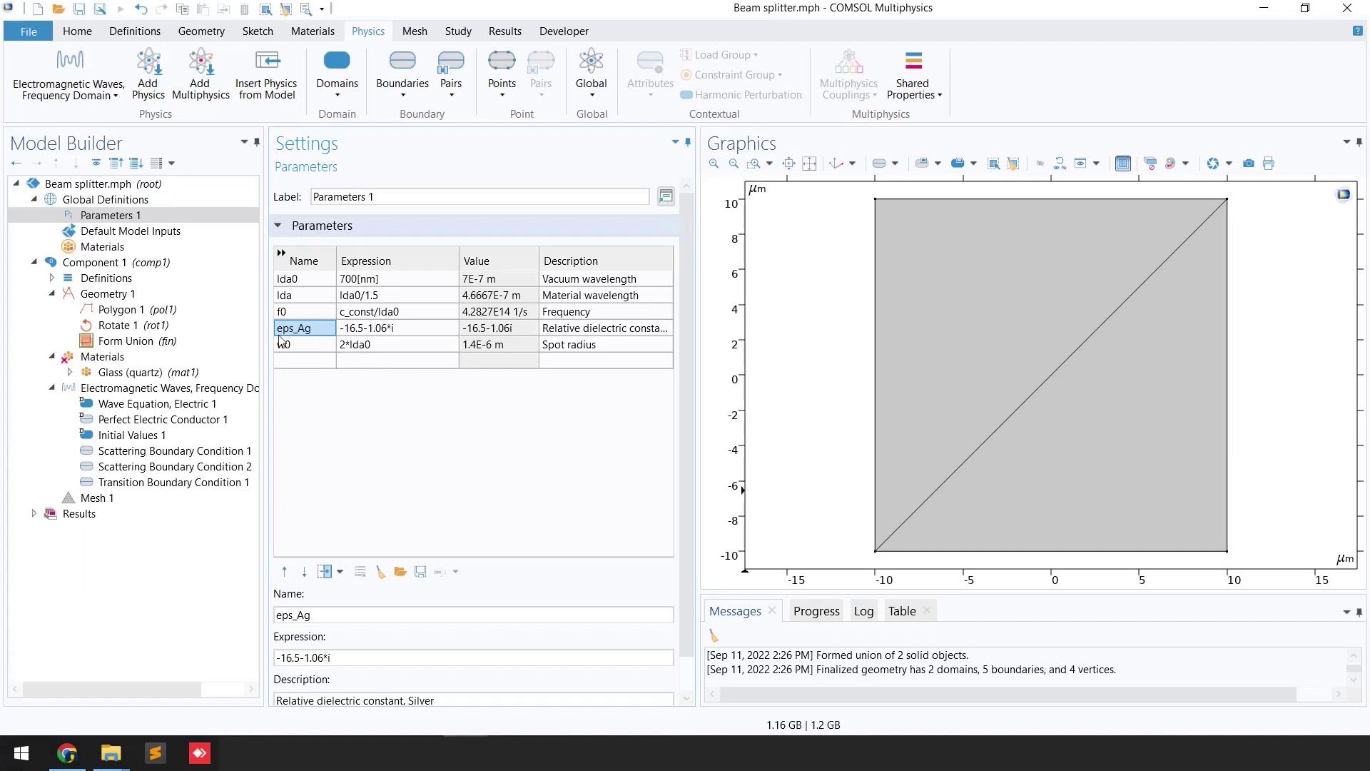
click(143, 483)
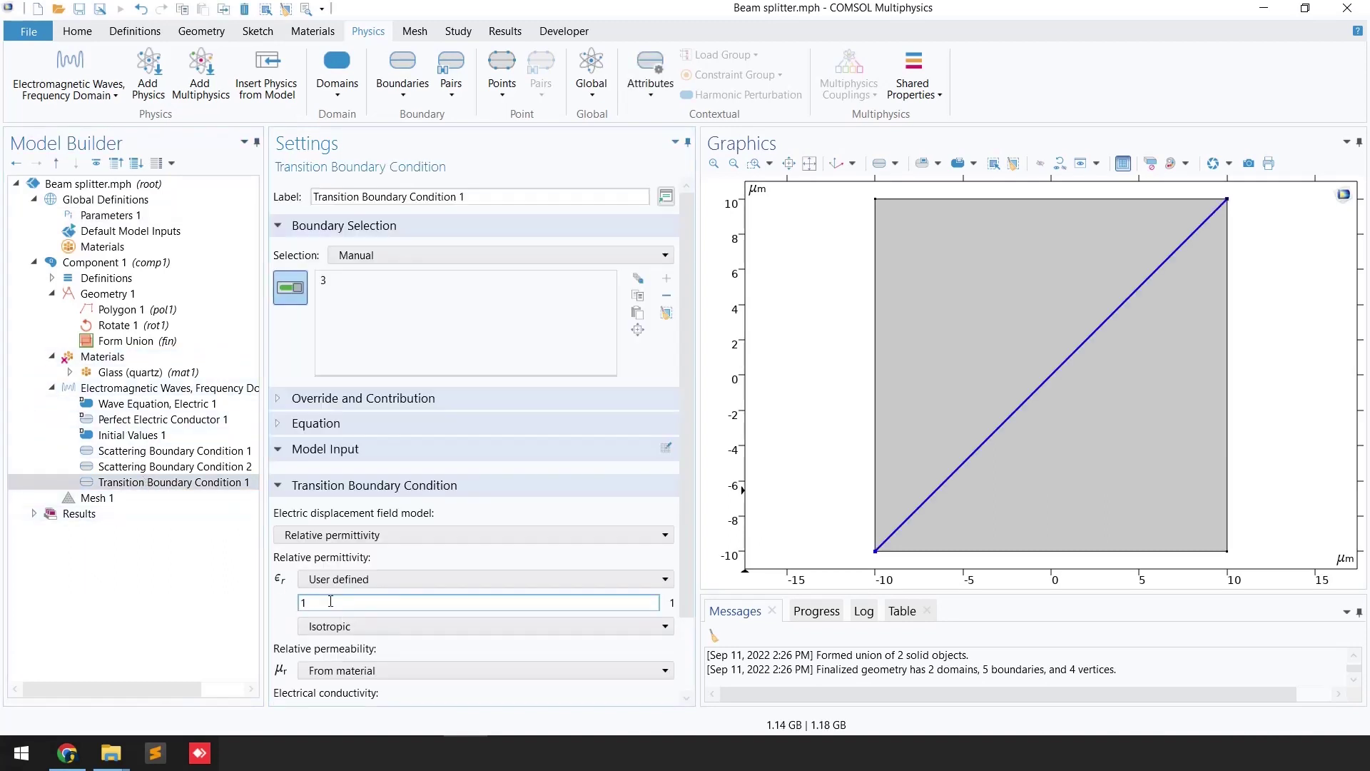
text(eps_Ag)
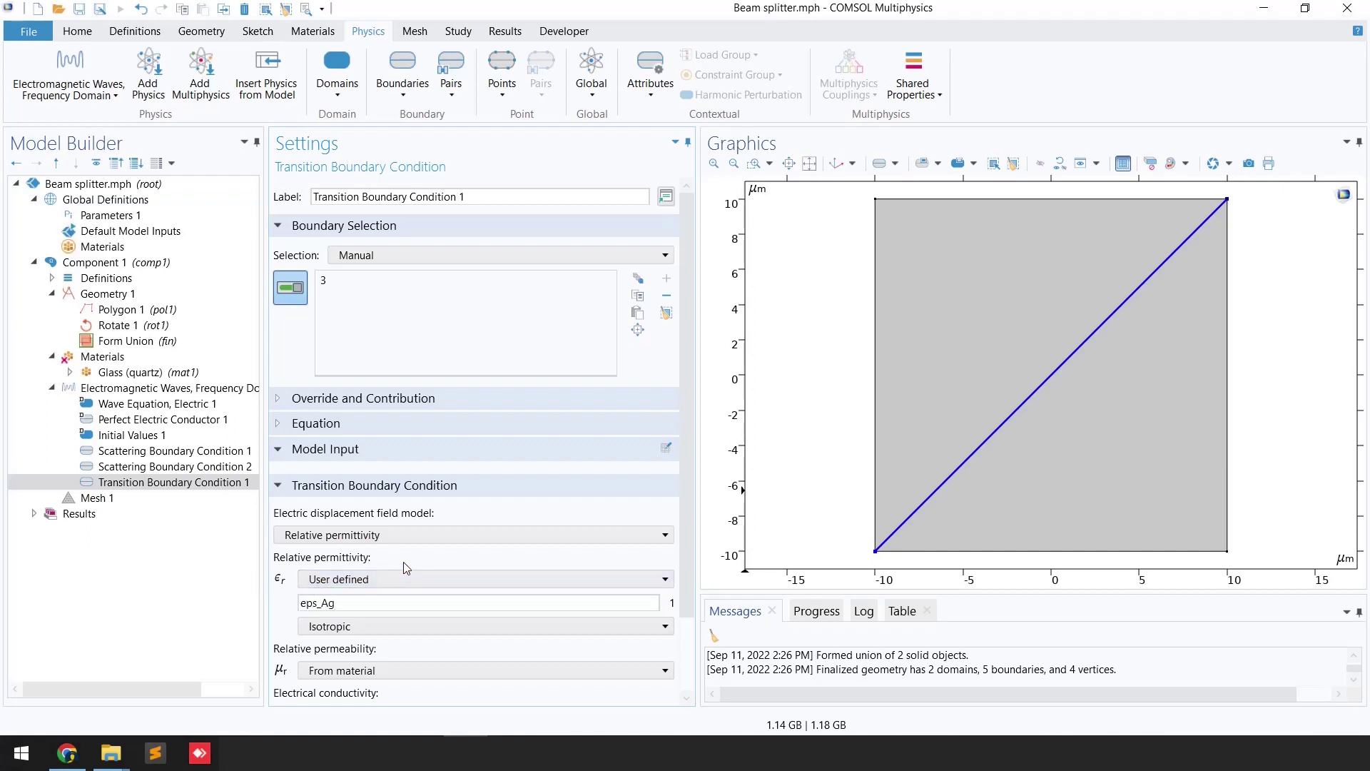
Make the transition boundary's relative permeability and electrical conductivity user defined, with values 1 and 0 S/m.
scroll(392, 600, down, 1)
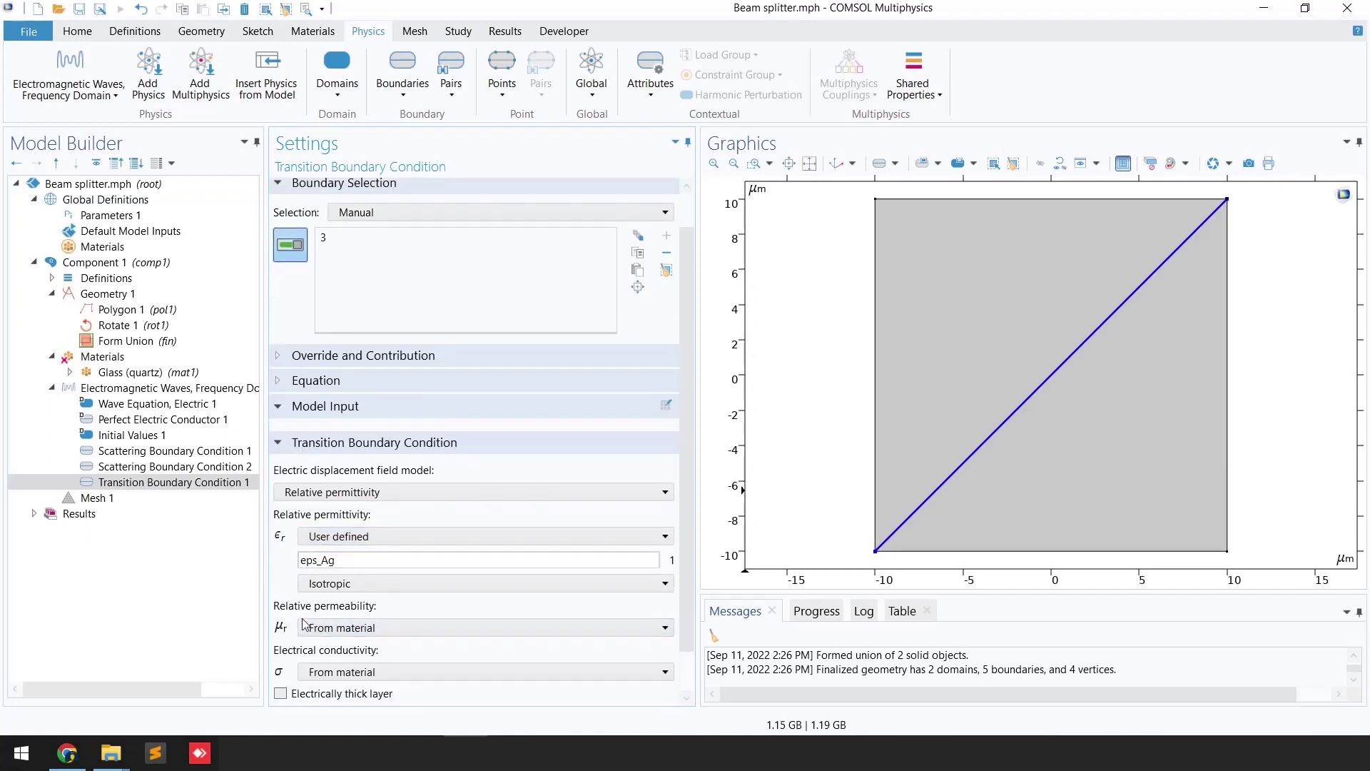
click(340, 629)
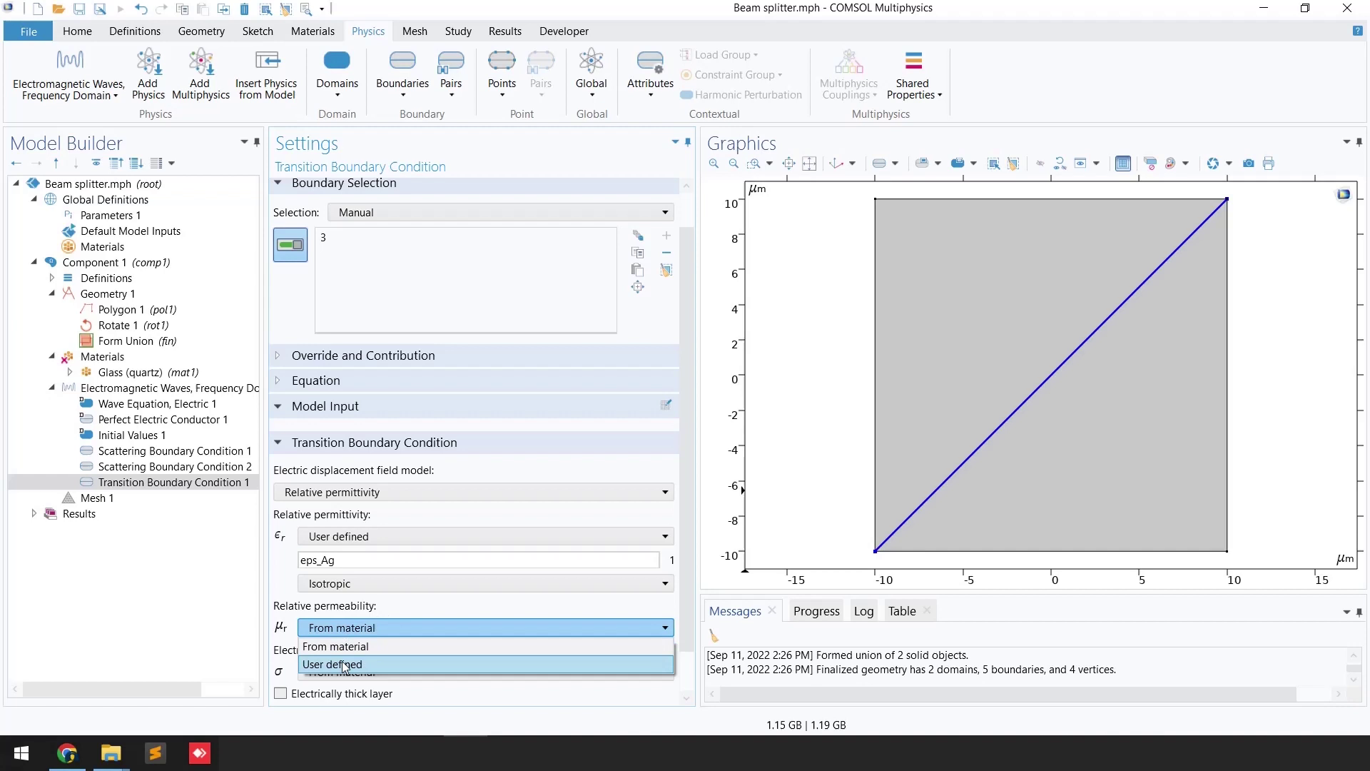
click(343, 664)
scroll(353, 661, down, 1)
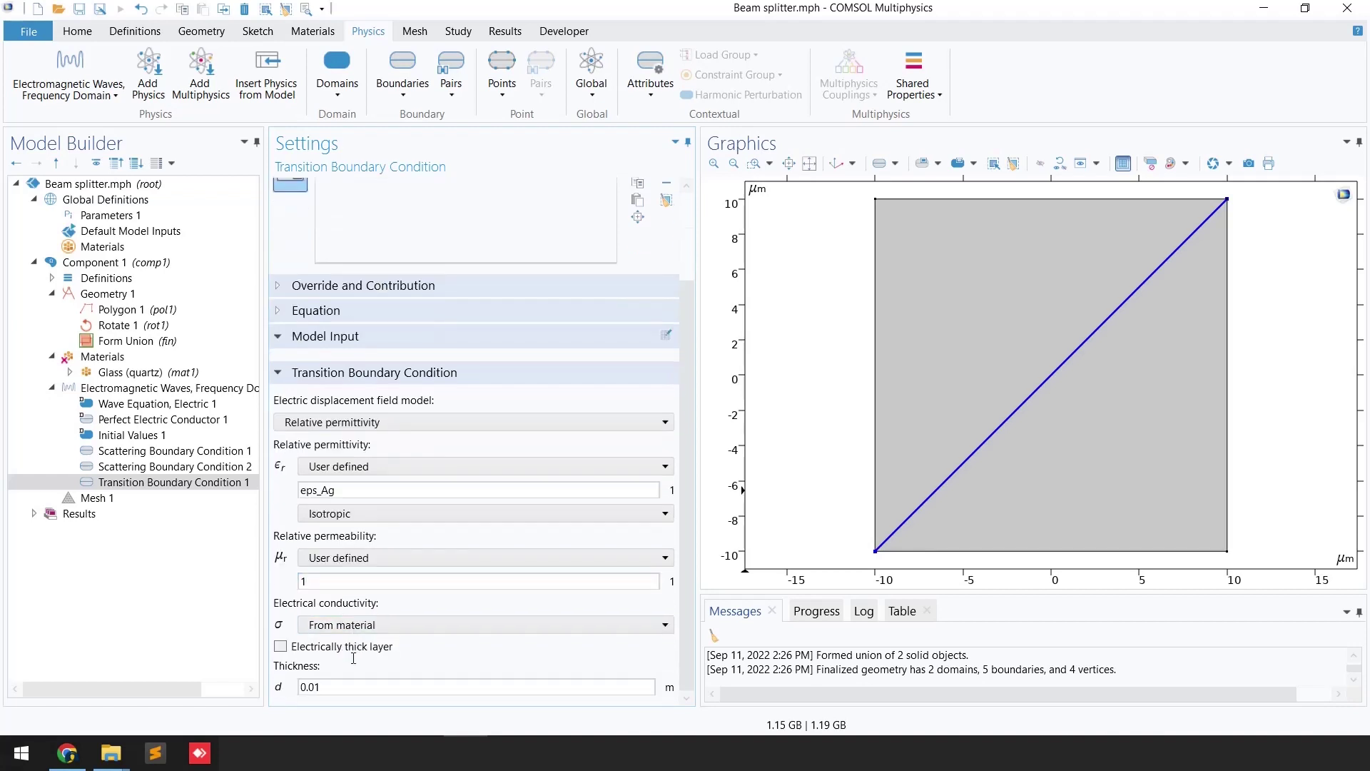
click(341, 626)
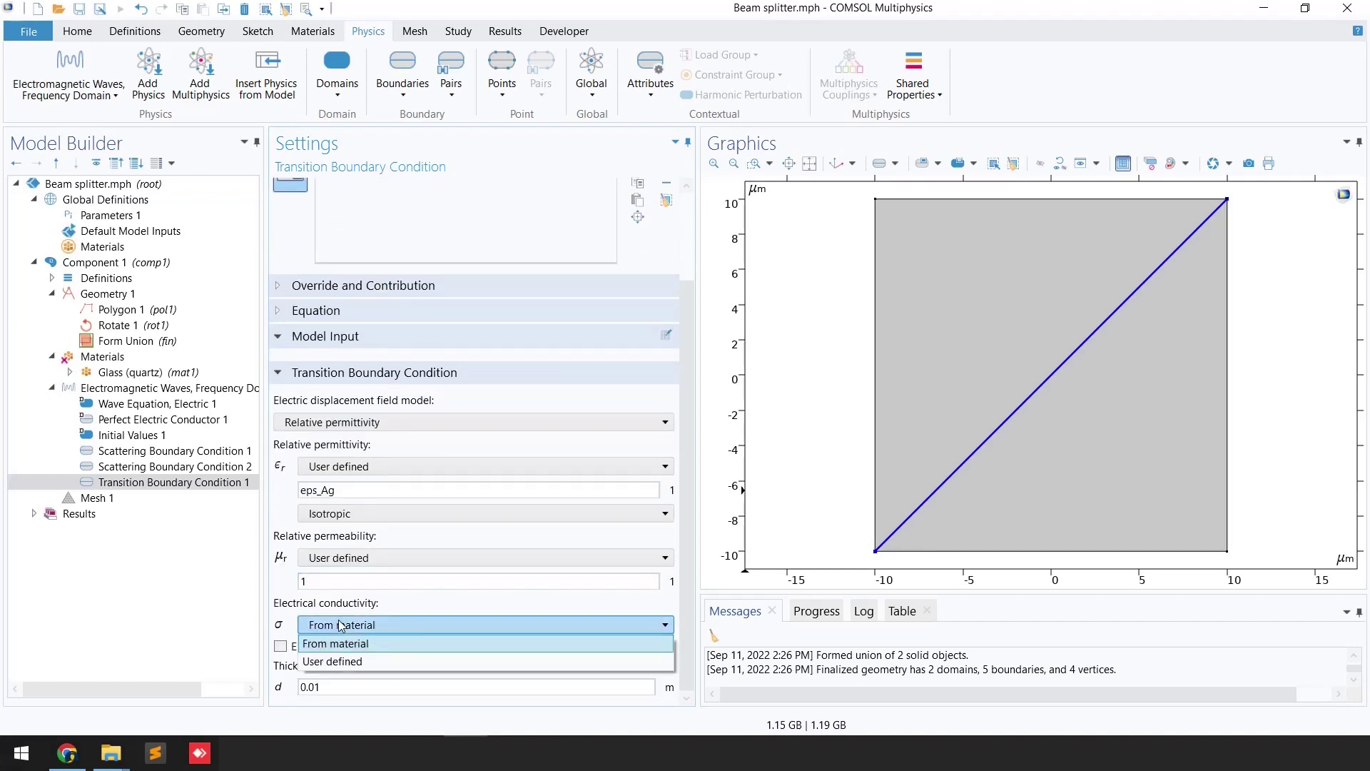
click(347, 660)
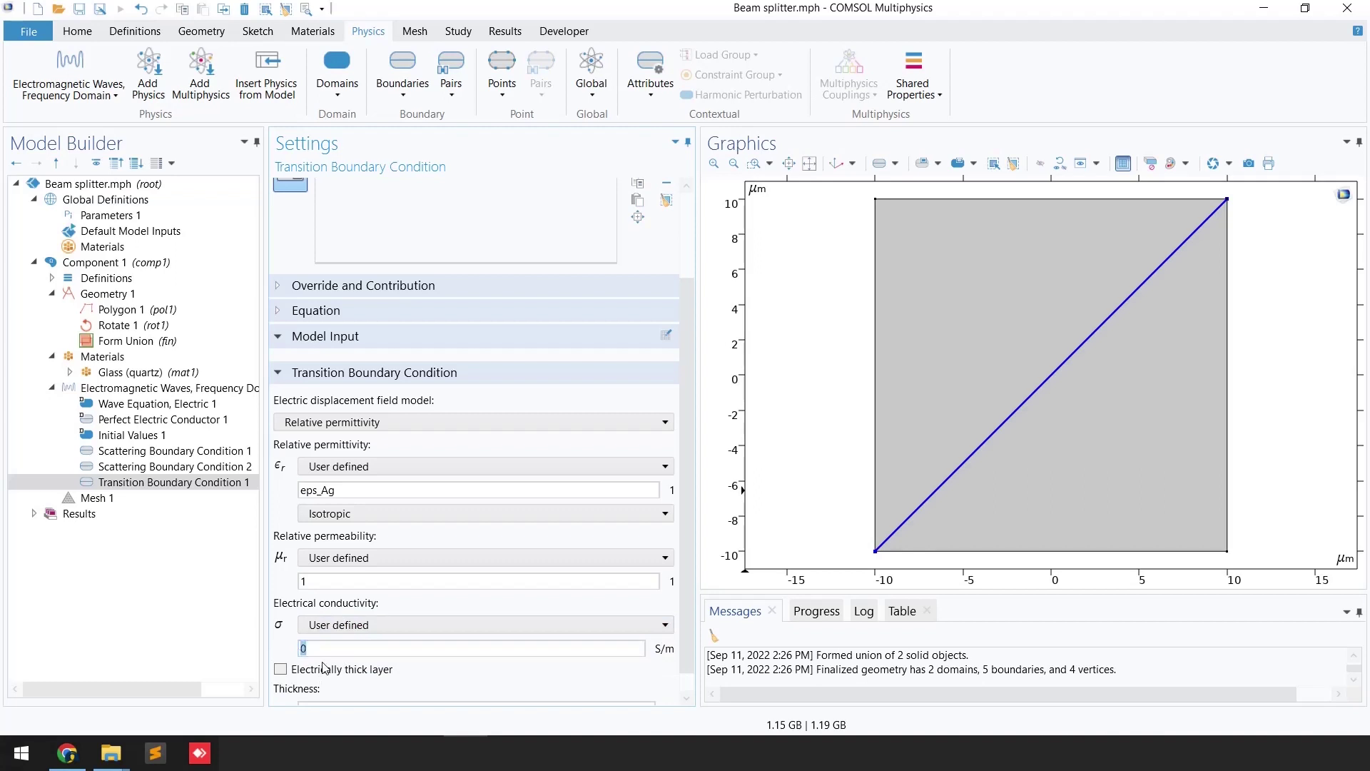
Set the thickness of the Transition Boundary Condition layer to 15[nm].
scroll(411, 680, down, 1)
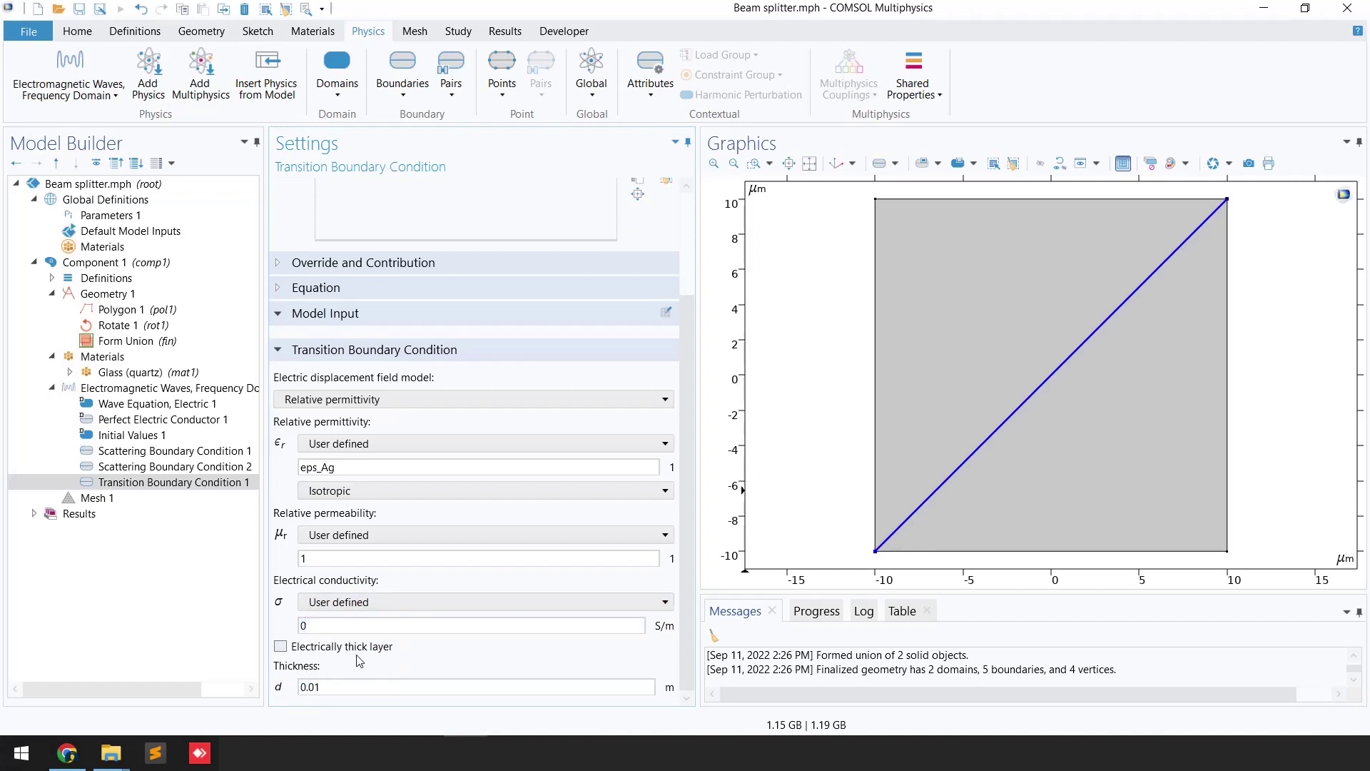
drag(322, 686, 275, 698)
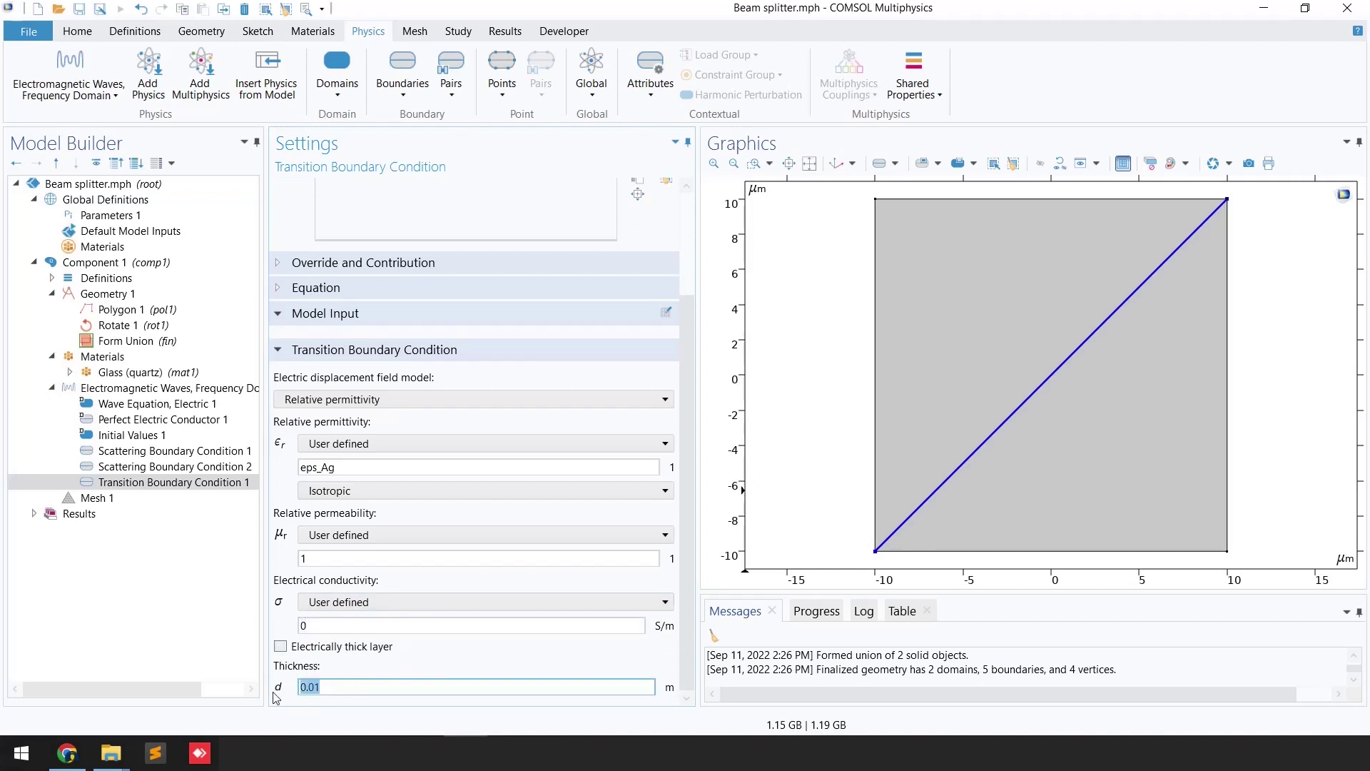
text(15[nm)
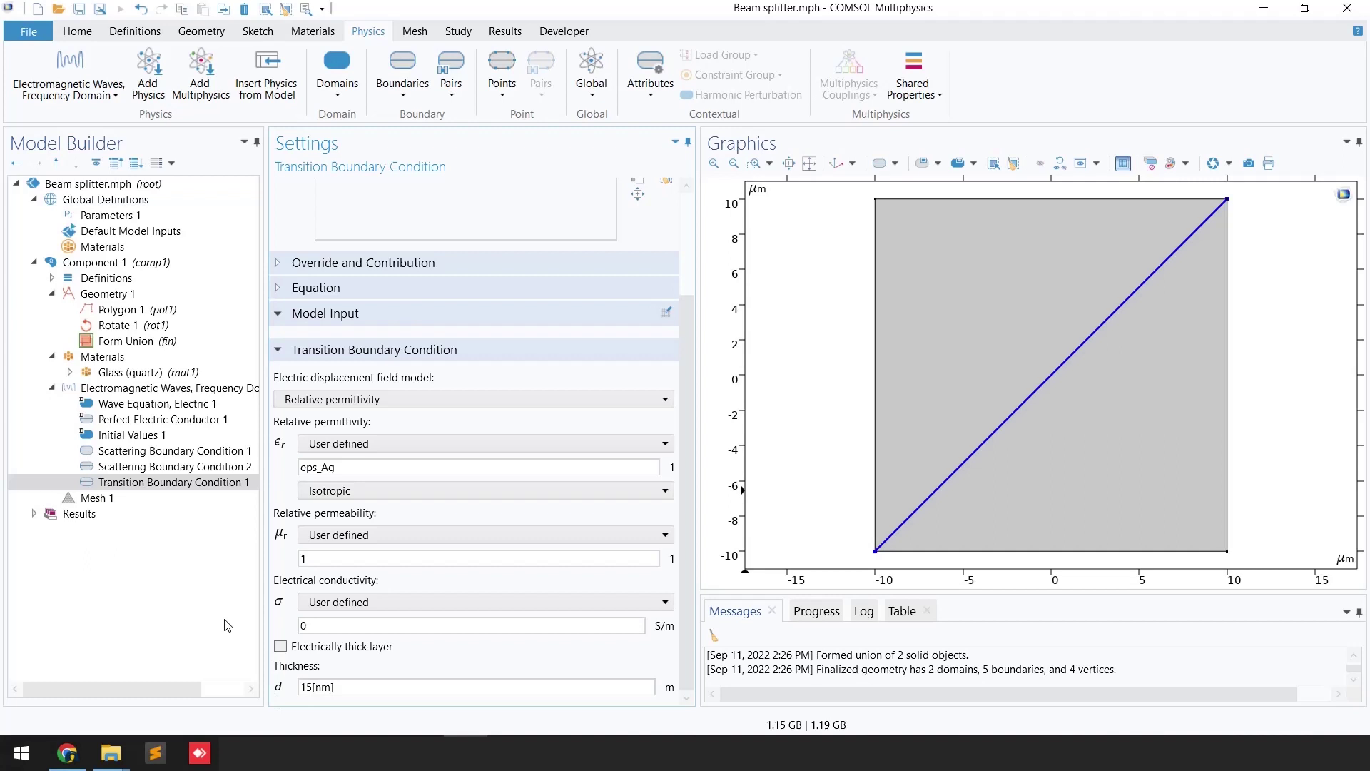
click(227, 578)
Build the physics-controlled mesh with Normal element size and inspect its elements near the square's upper-left corner.
click(101, 500)
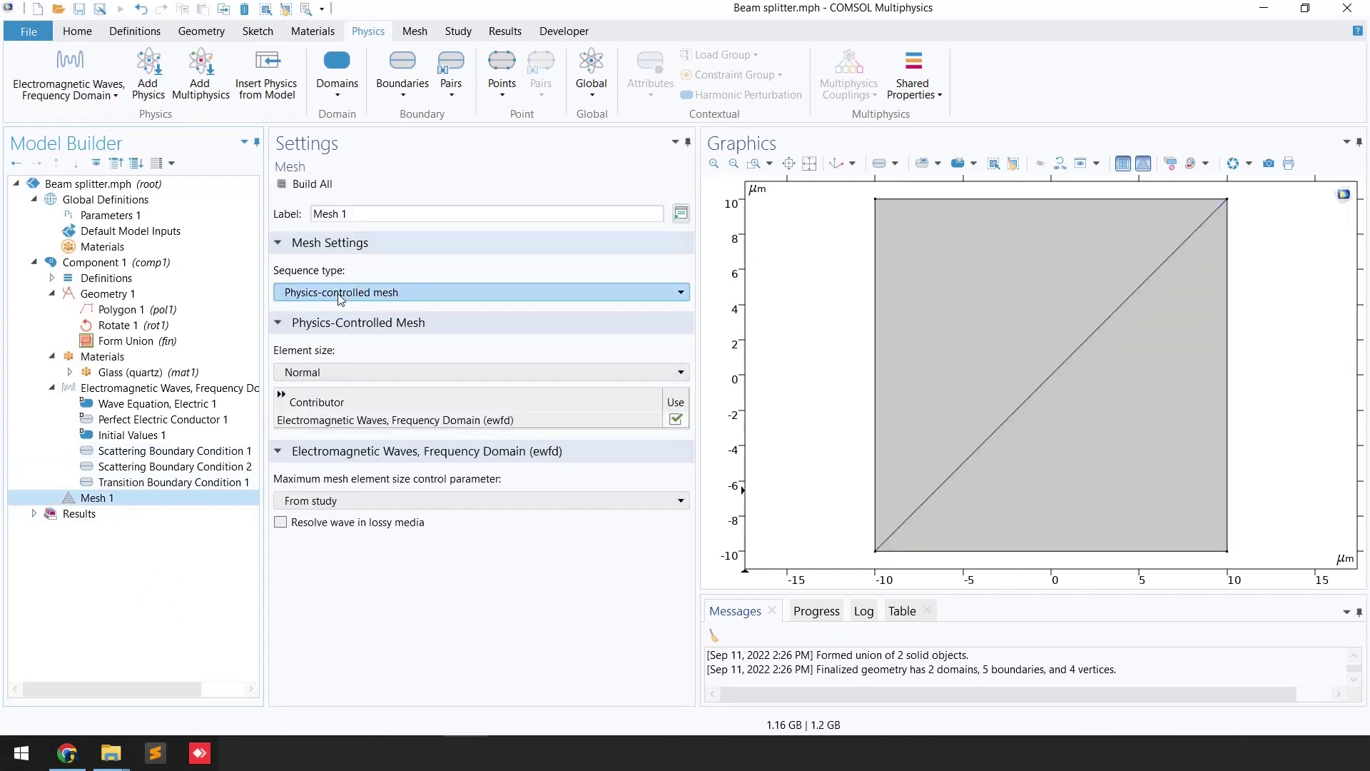
click(311, 188)
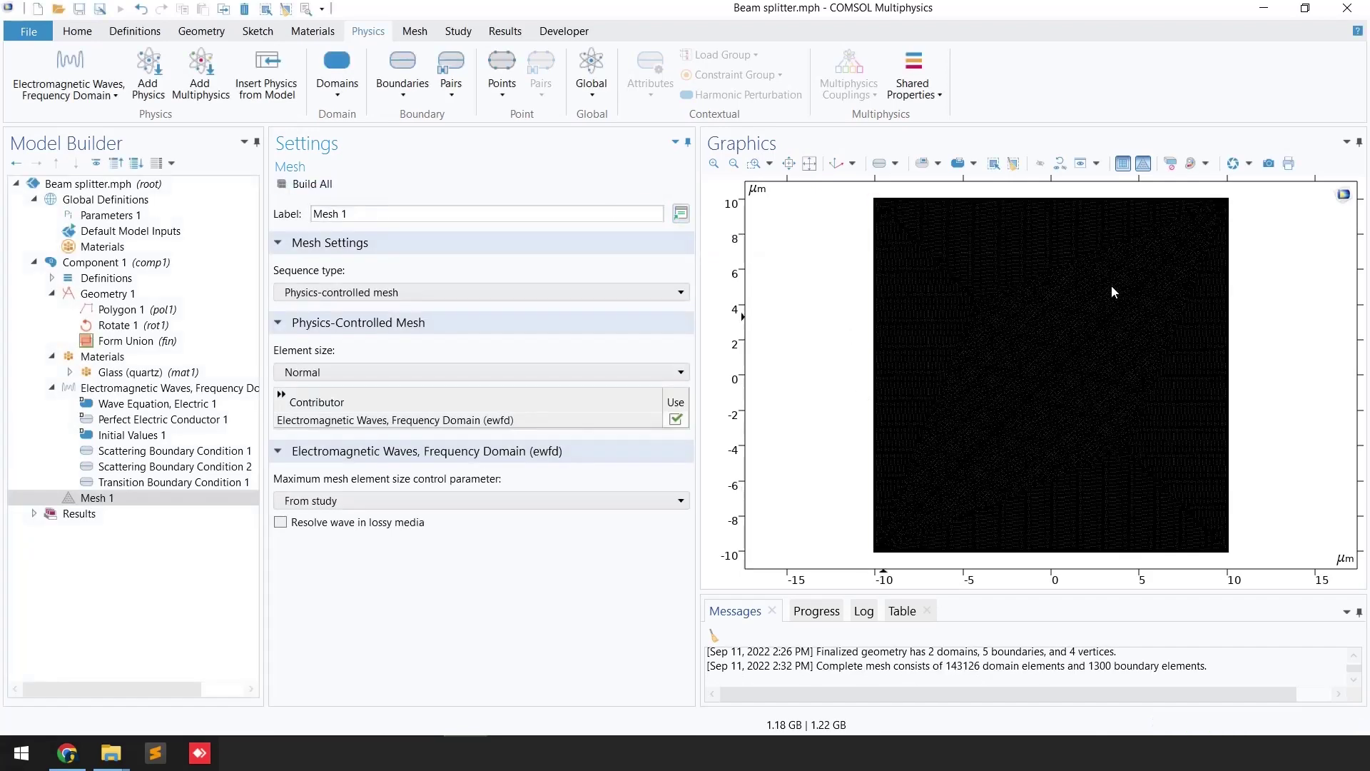
click(760, 178)
drag(865, 191, 923, 258)
drag(911, 325, 817, 309)
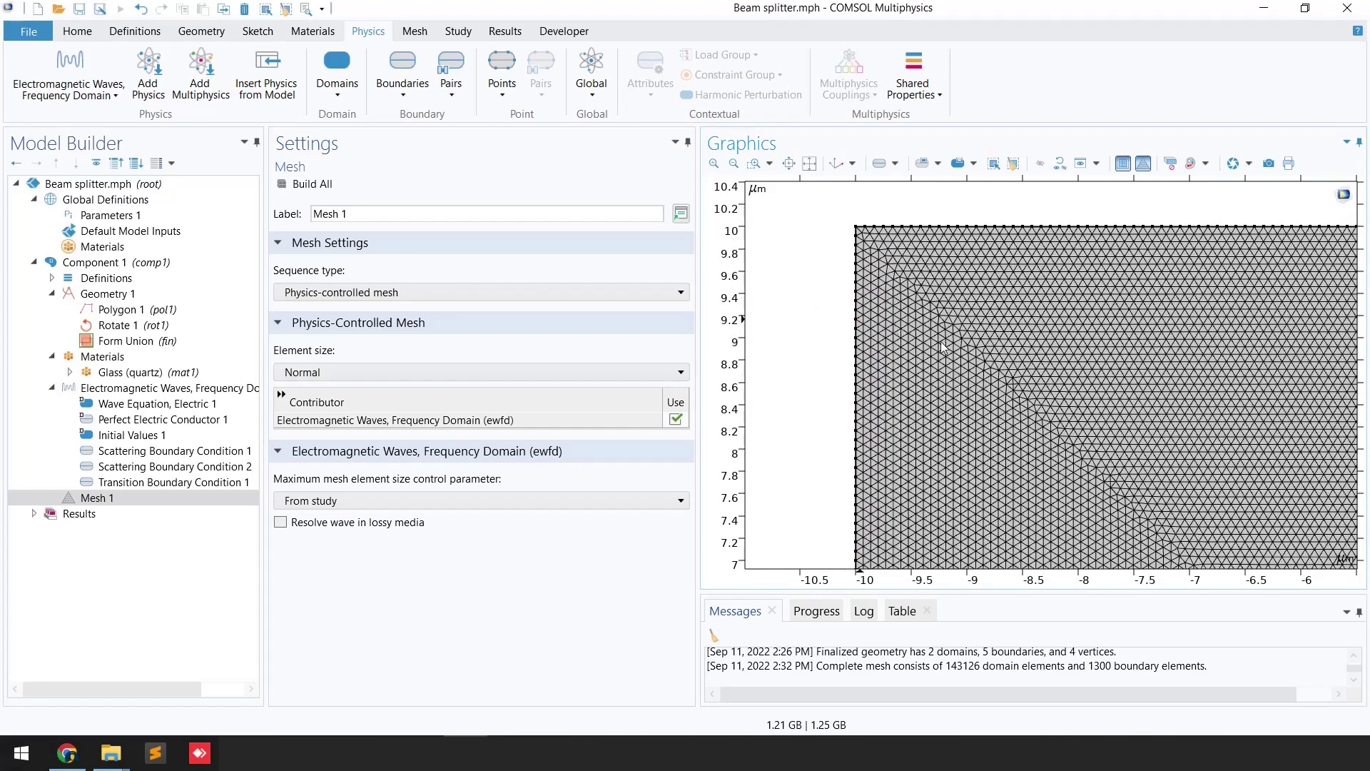
click(810, 164)
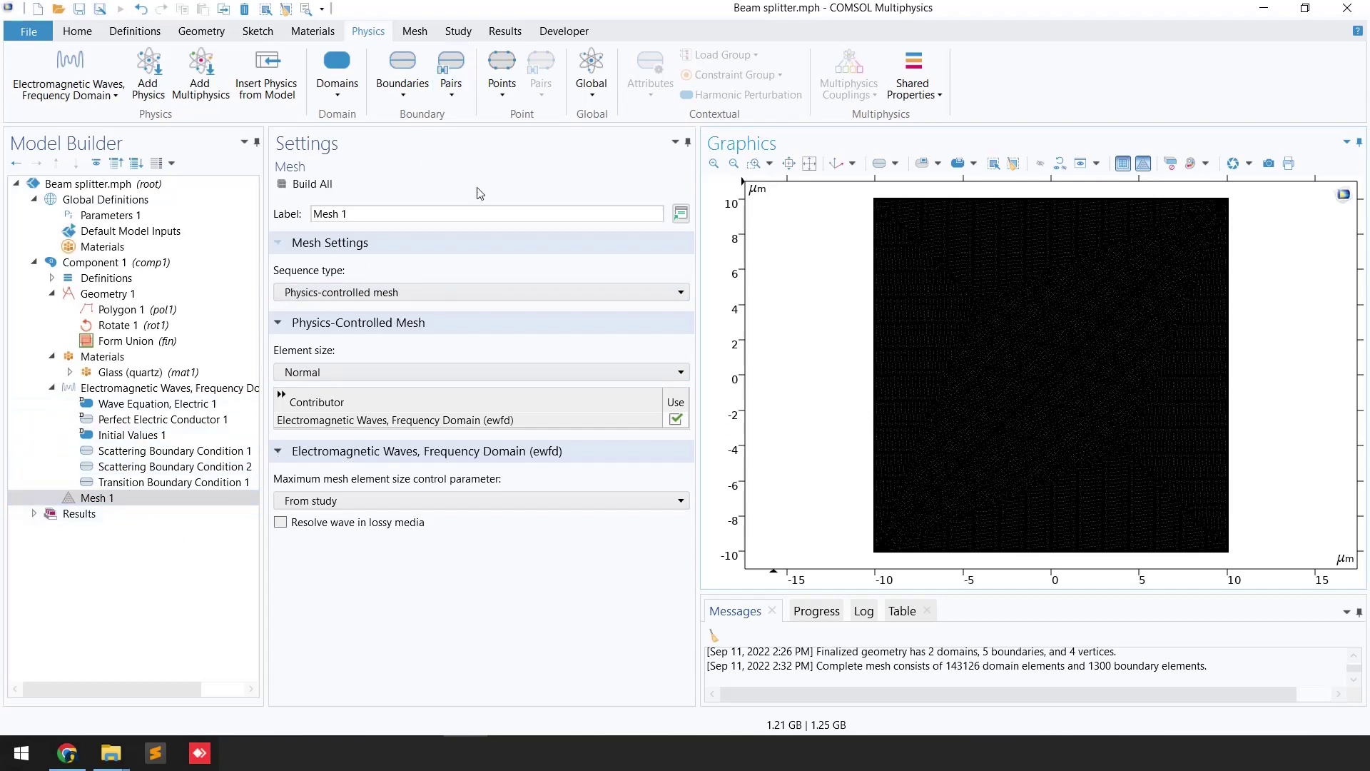
Add a Frequency Domain study to the model and close the study selection.
click(459, 31)
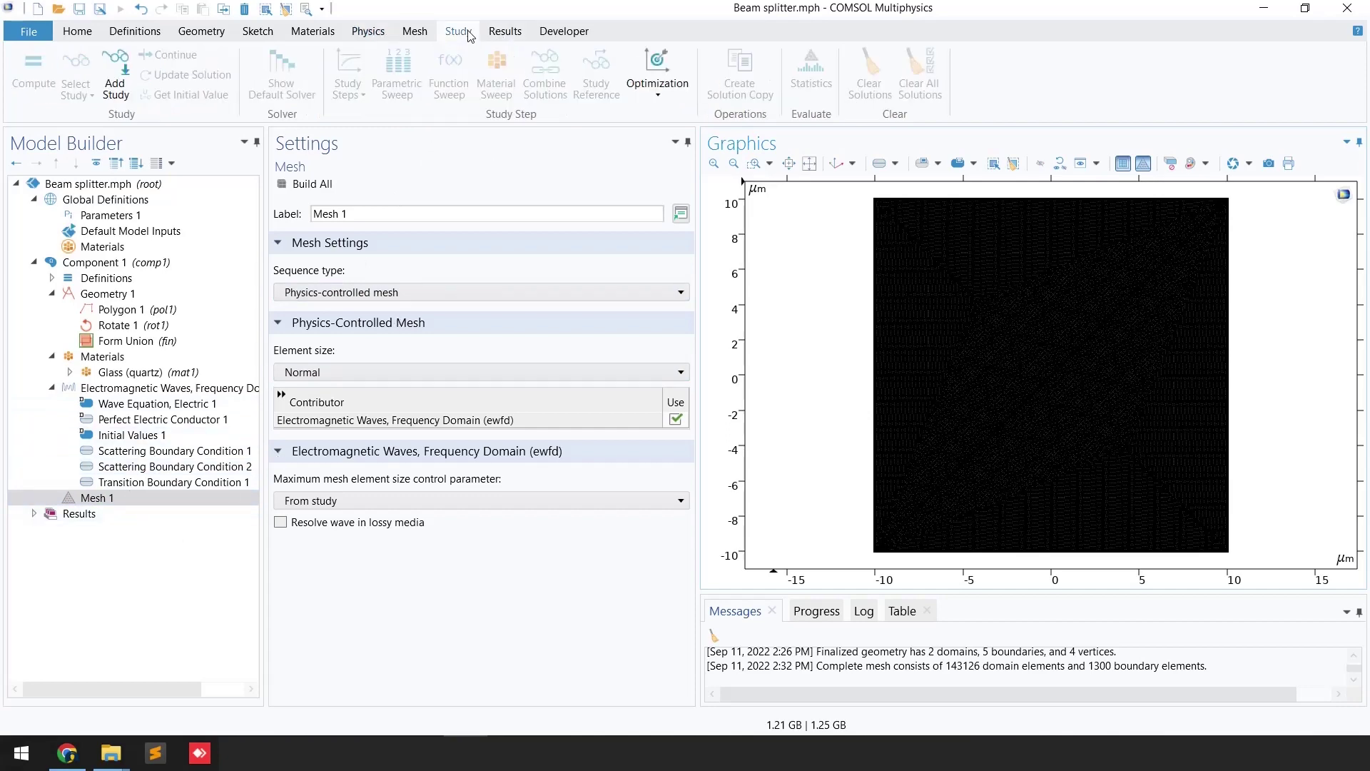
click(108, 73)
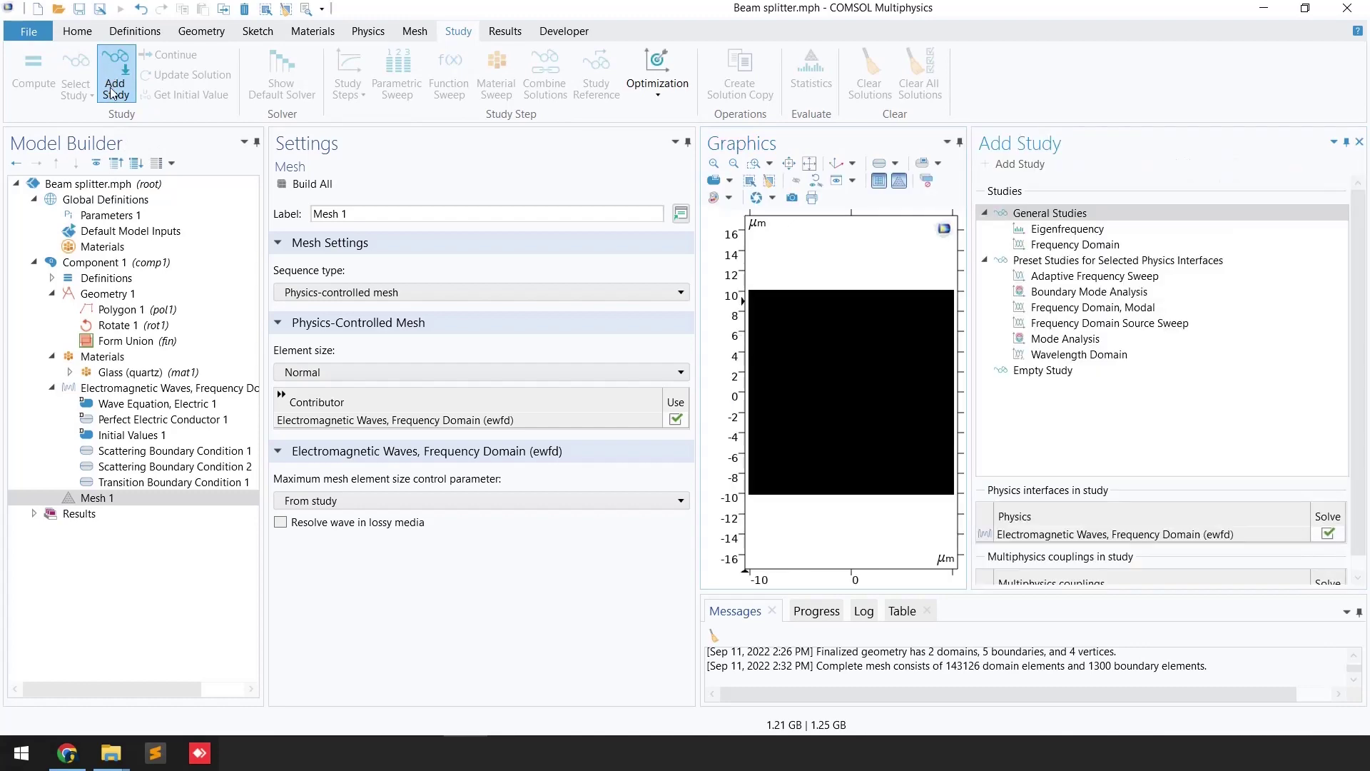
click(1050, 246)
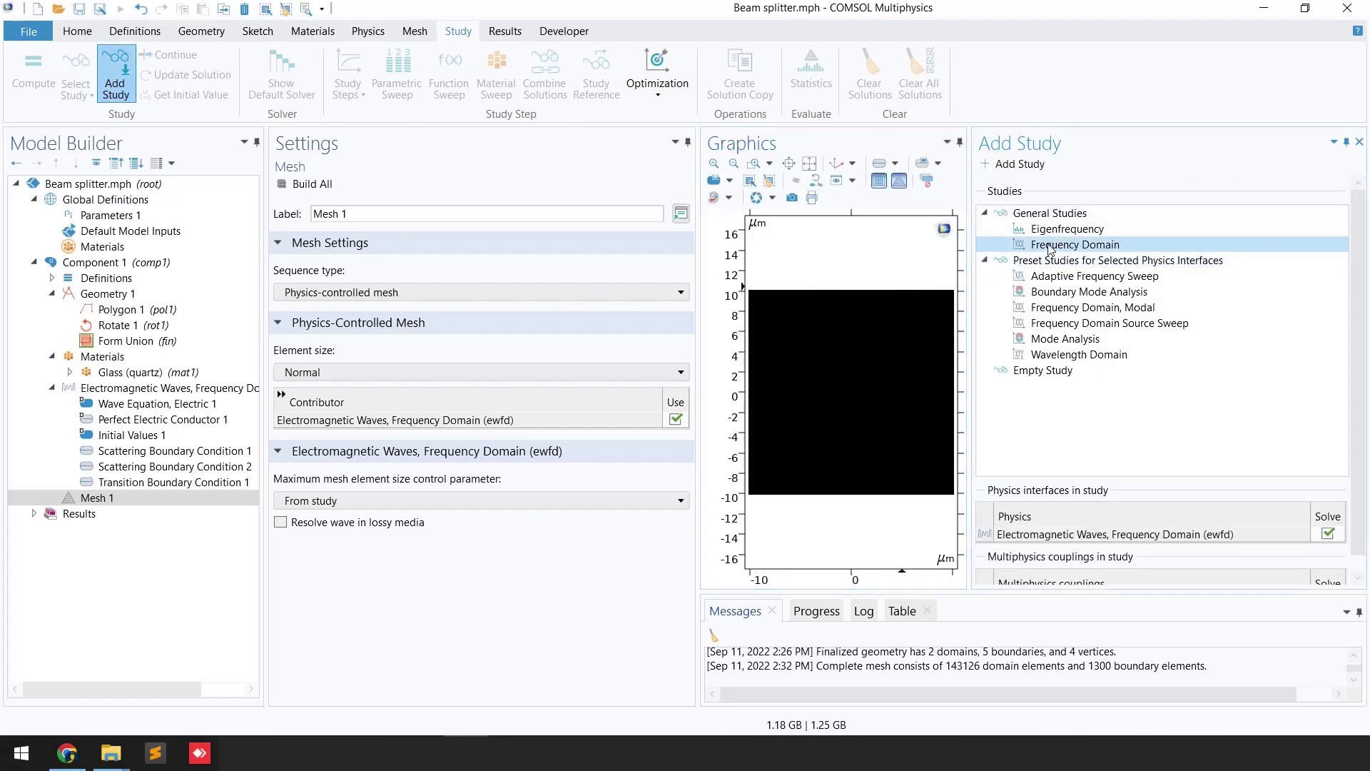
double_click(1051, 246)
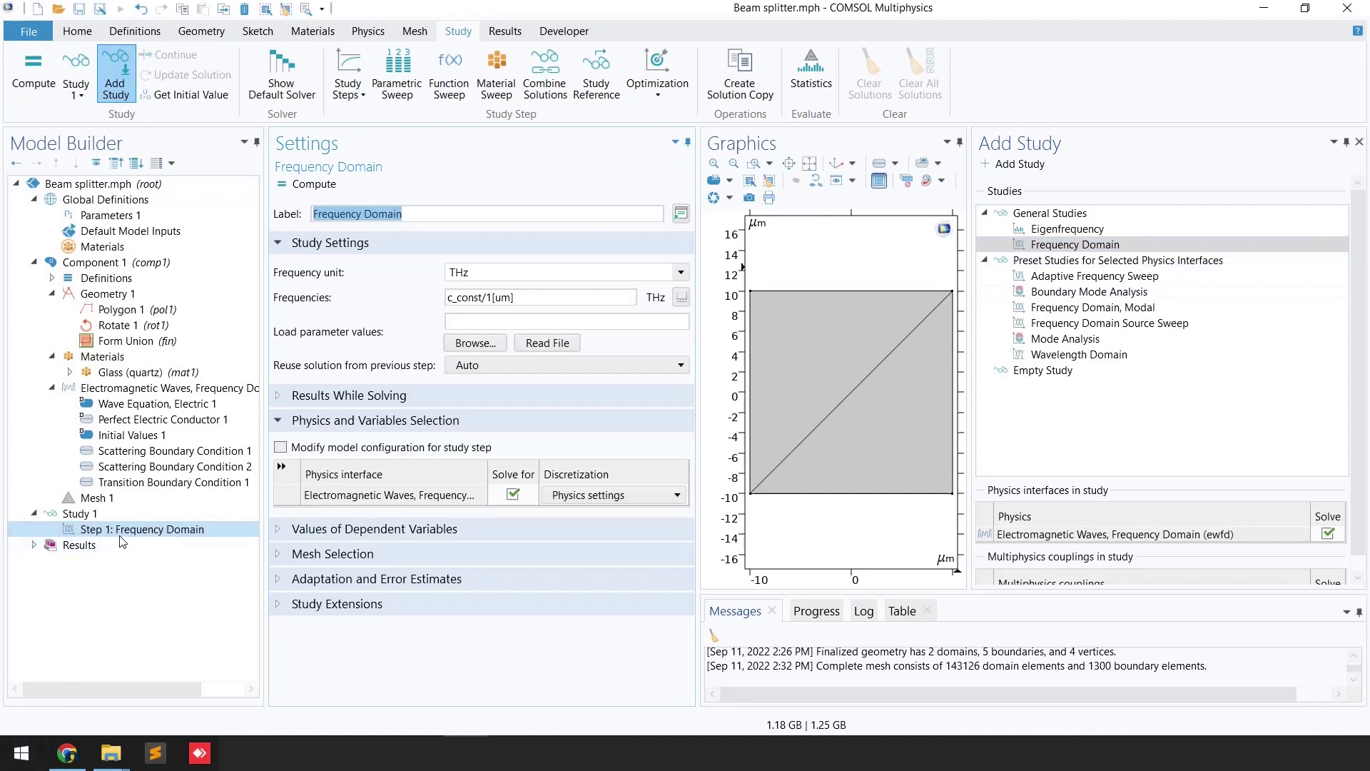
click(1358, 152)
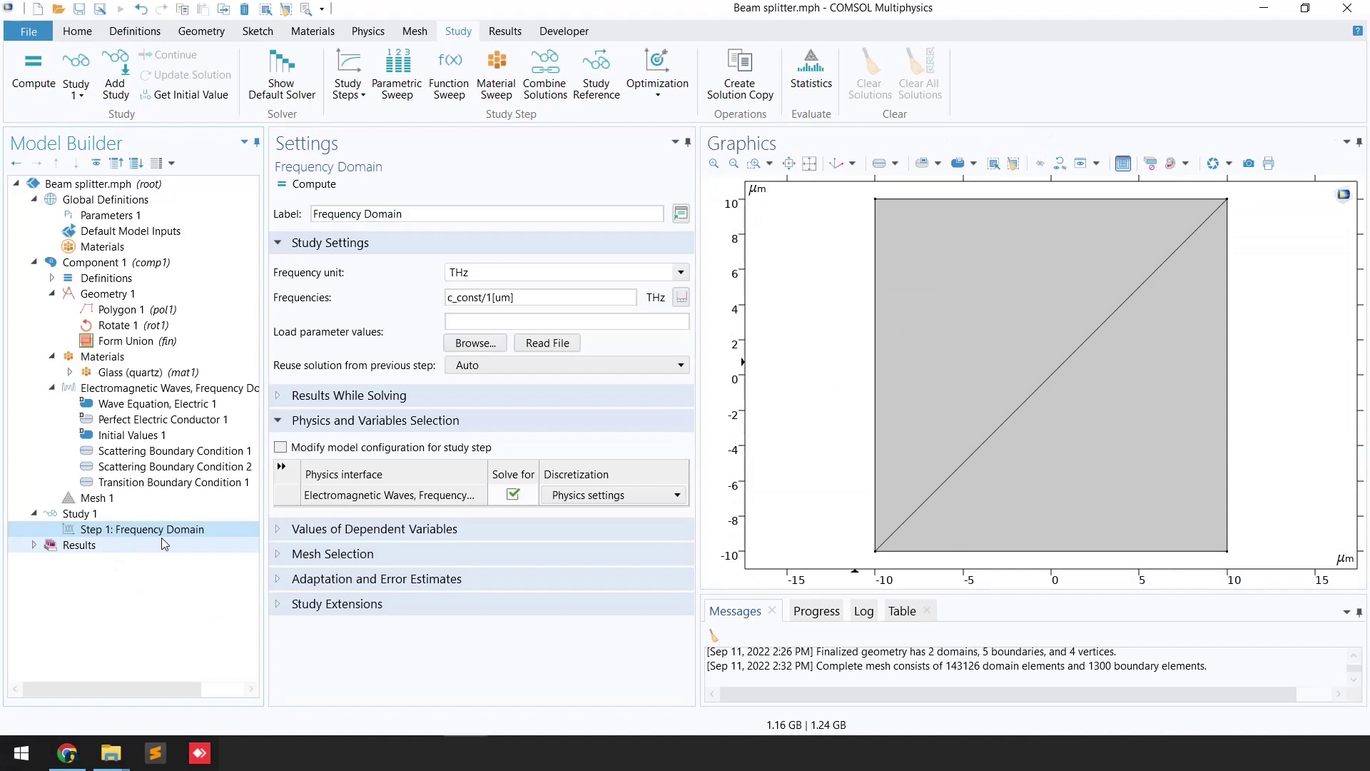
Set the Frequency Domain study's frequency to the parameter f0 and compute the study.
double_click(499, 298)
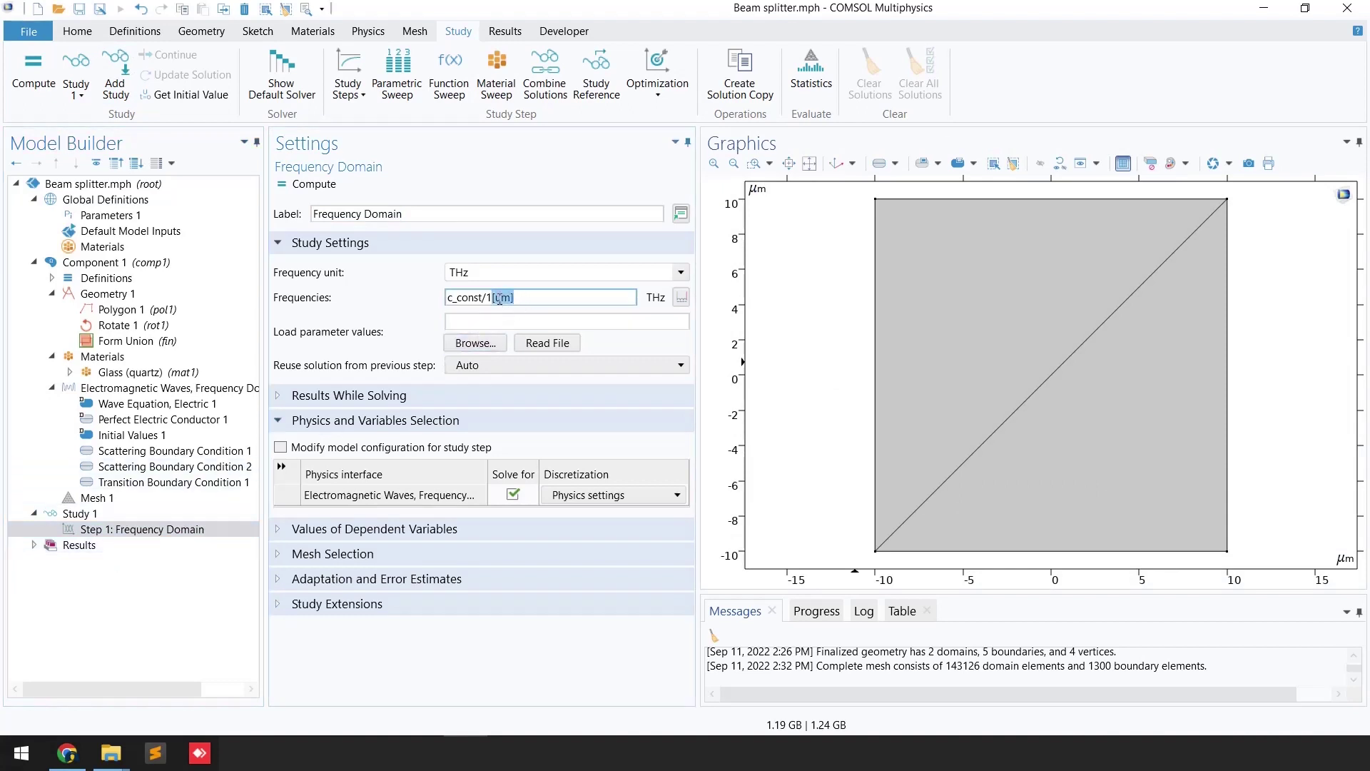
drag(499, 298, 439, 297)
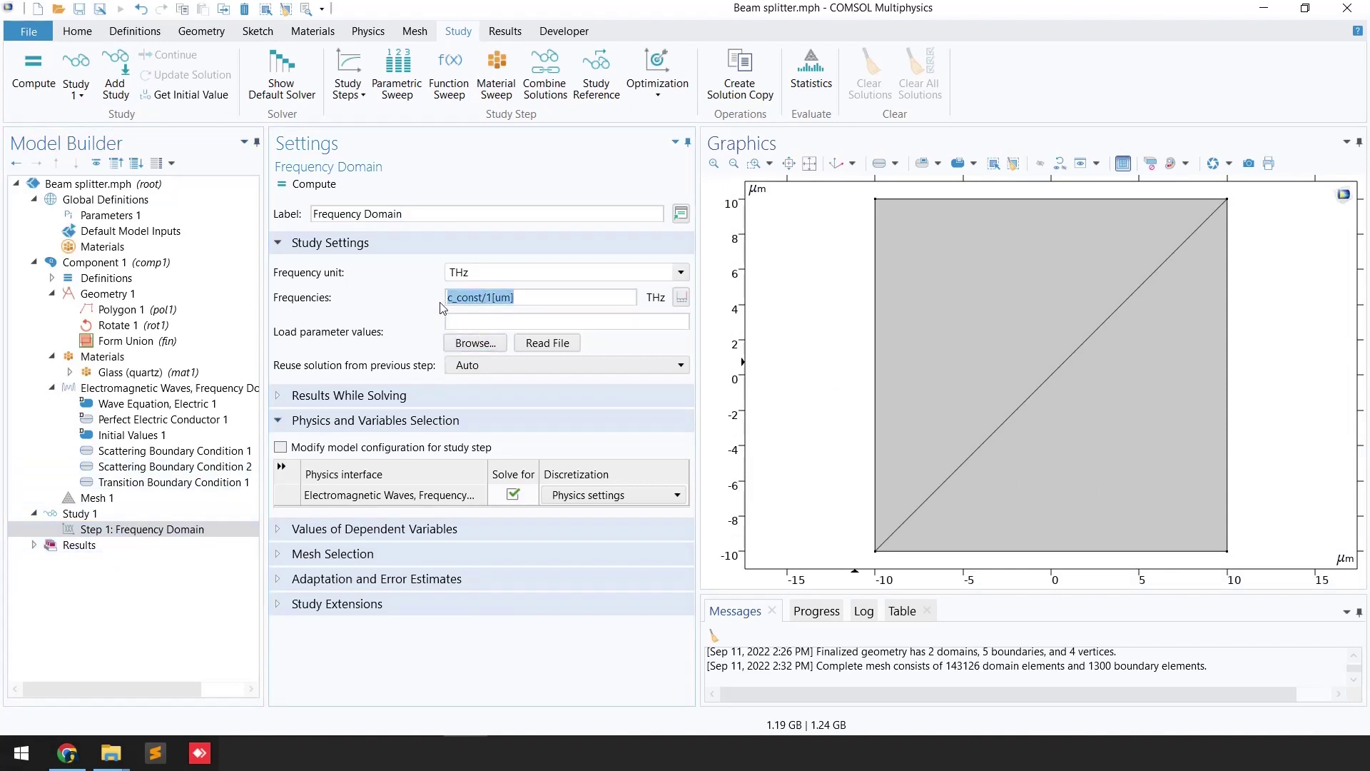
key(BackSpace)
click(107, 216)
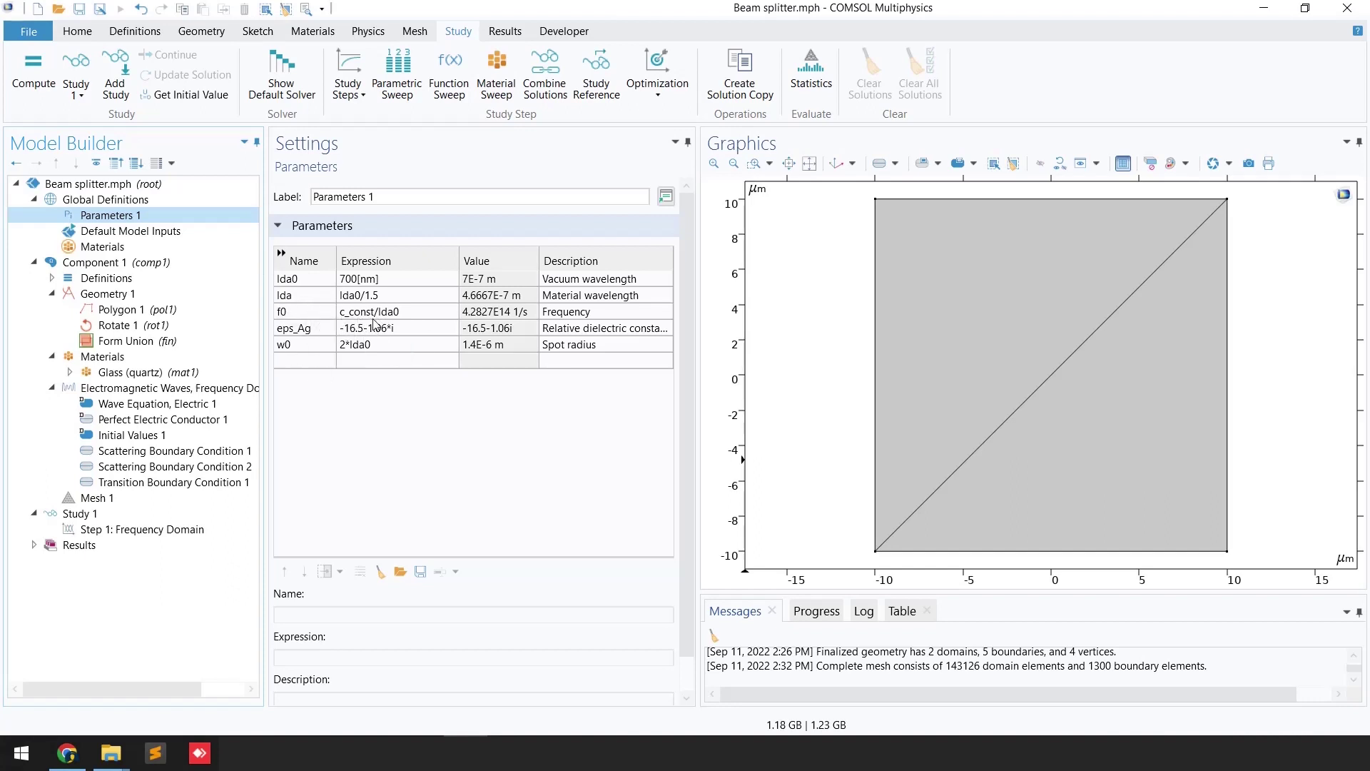
click(166, 530)
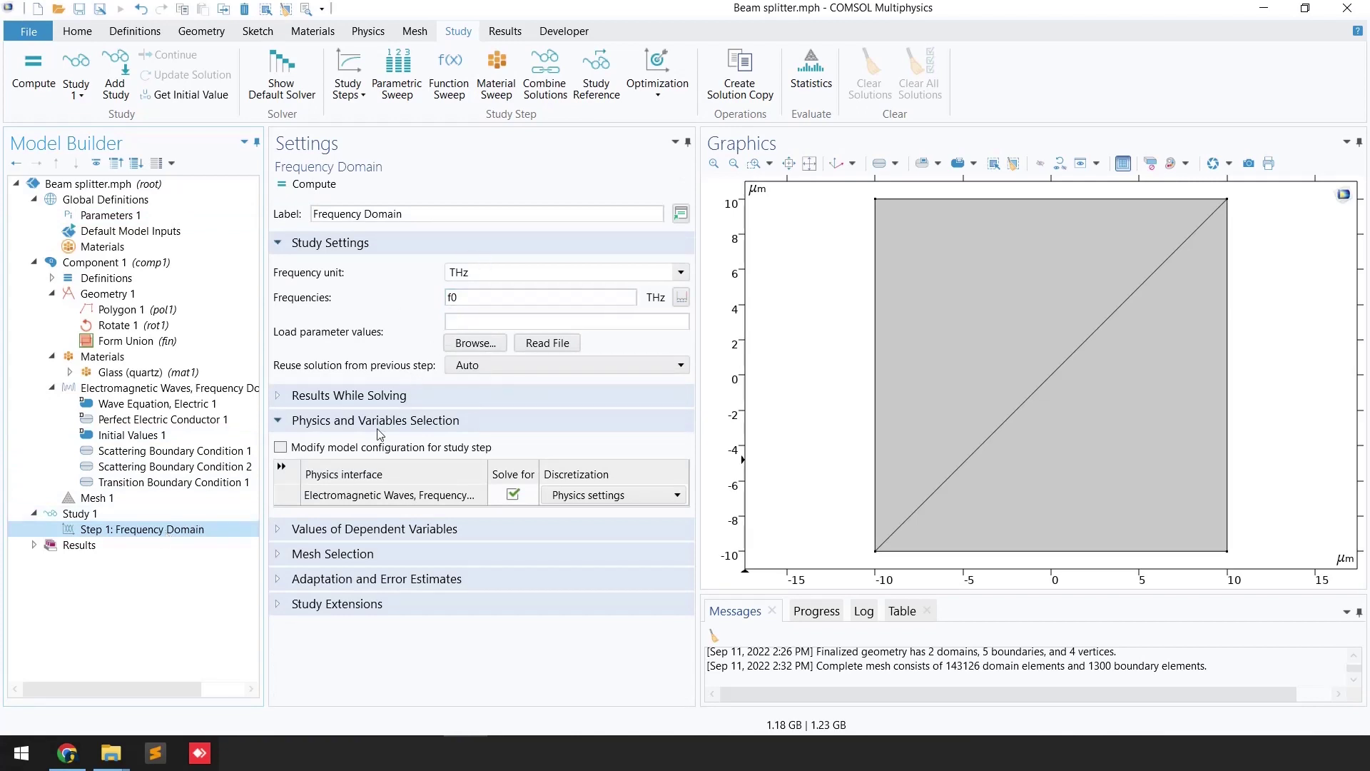
click(298, 187)
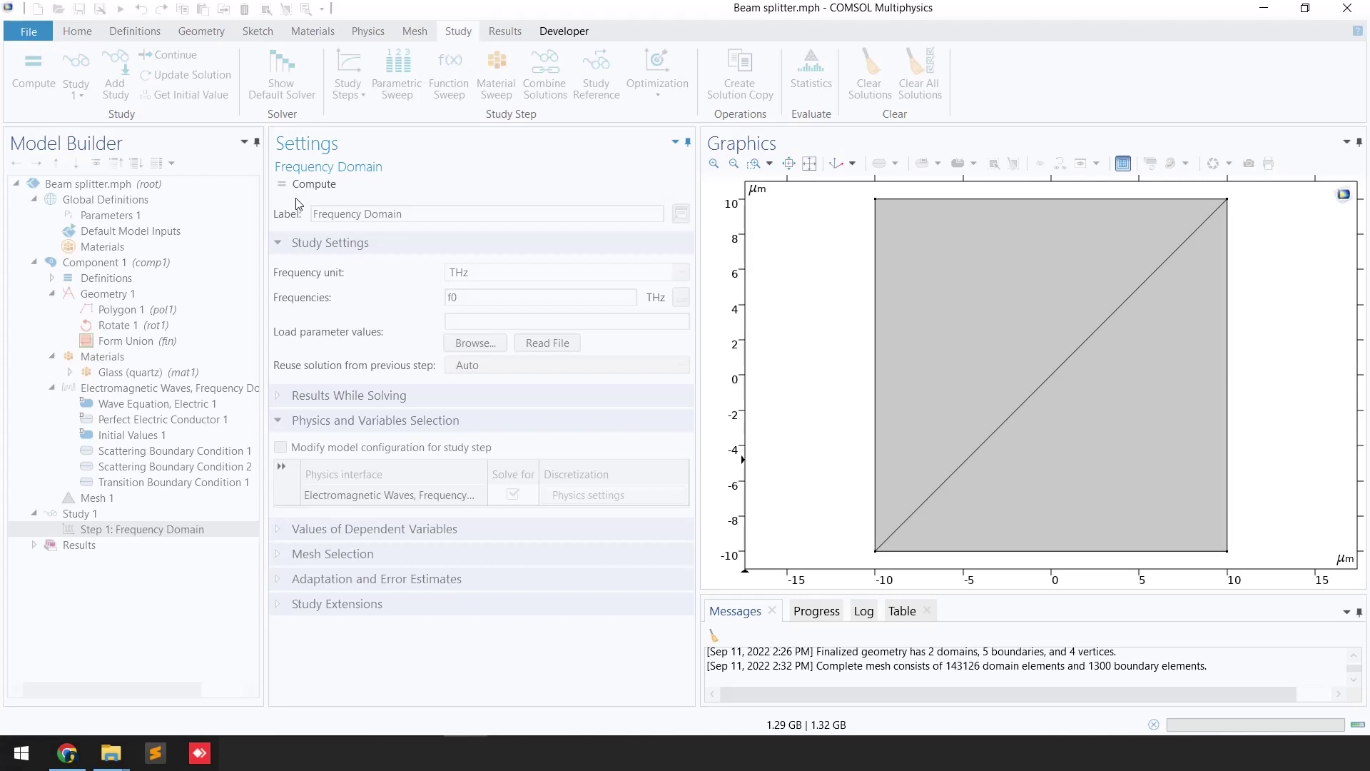
drag(957, 597, 963, 492)
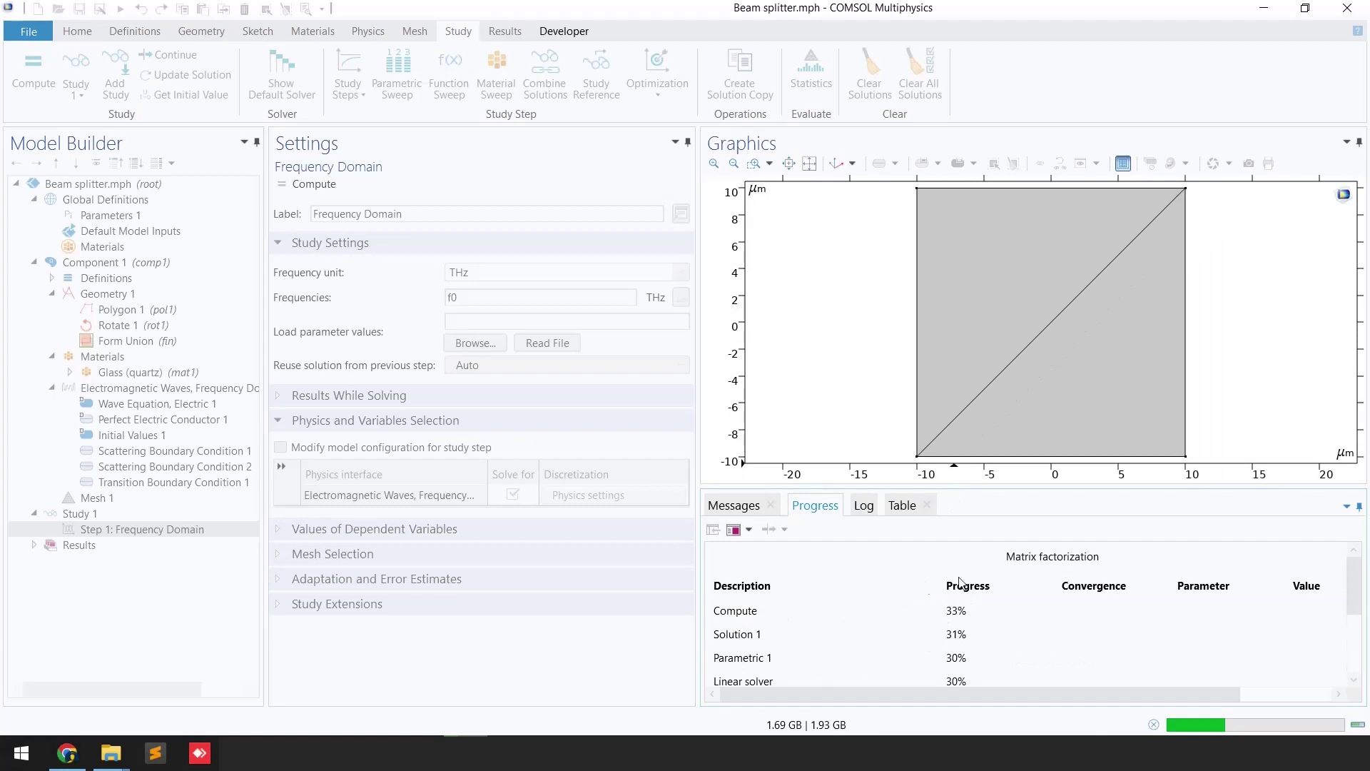
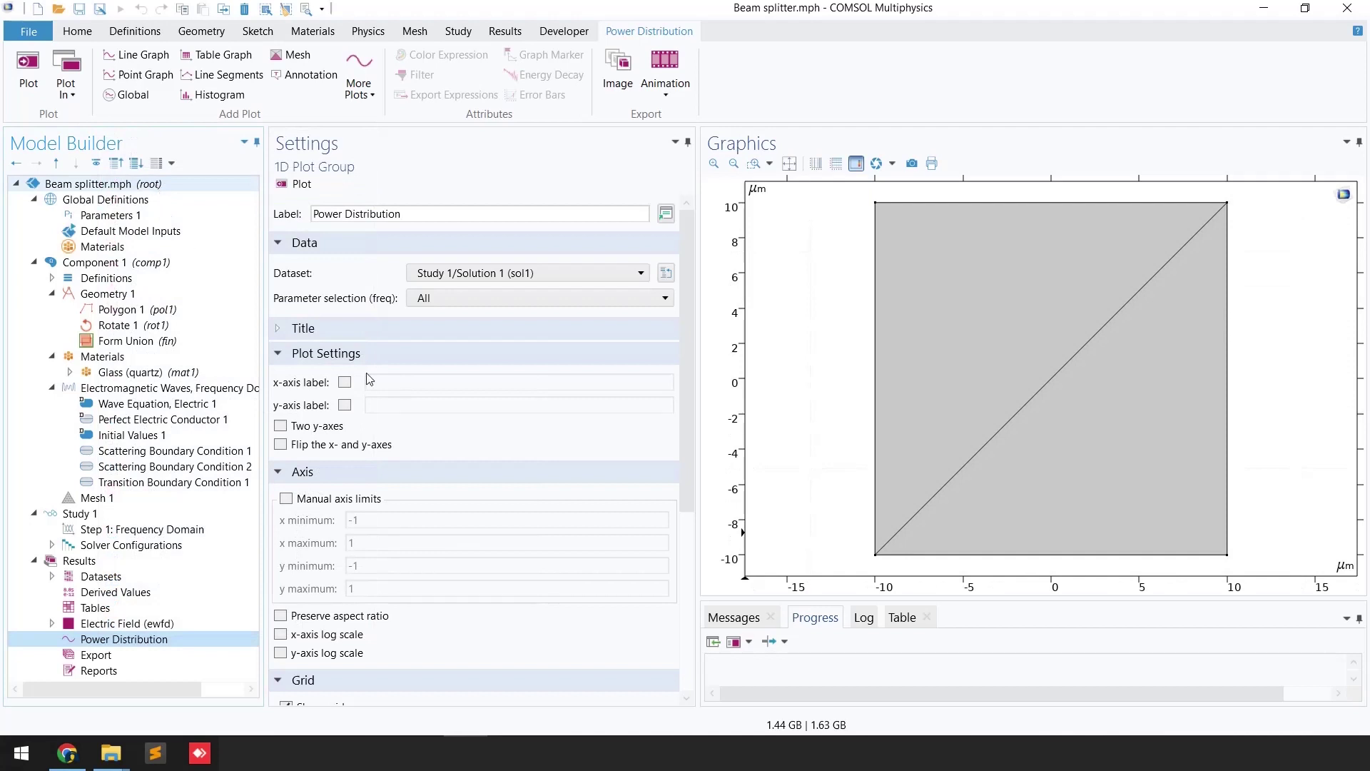
Assign the Power Distribution line graph to the square's left edge and choose ewfd.nPoav as its y-axis expression.
click(879, 398)
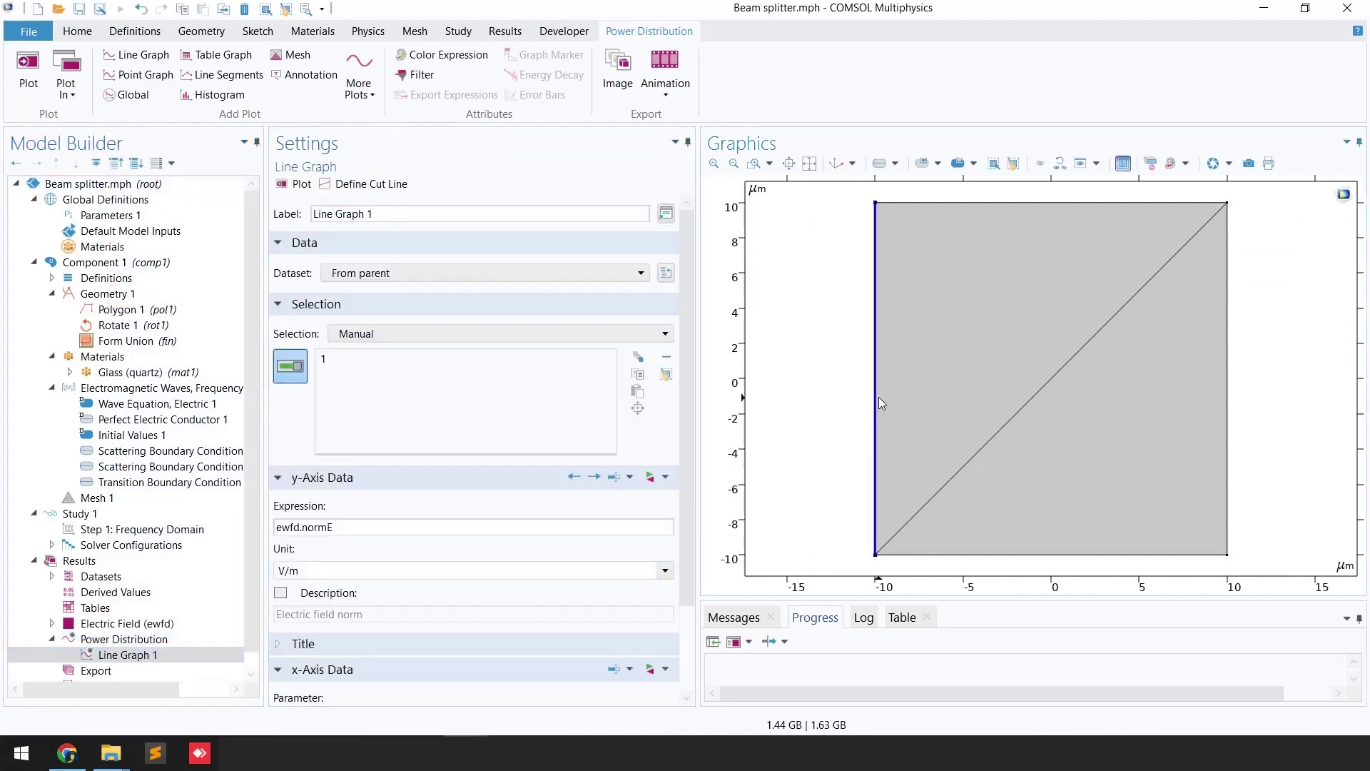
click(665, 479)
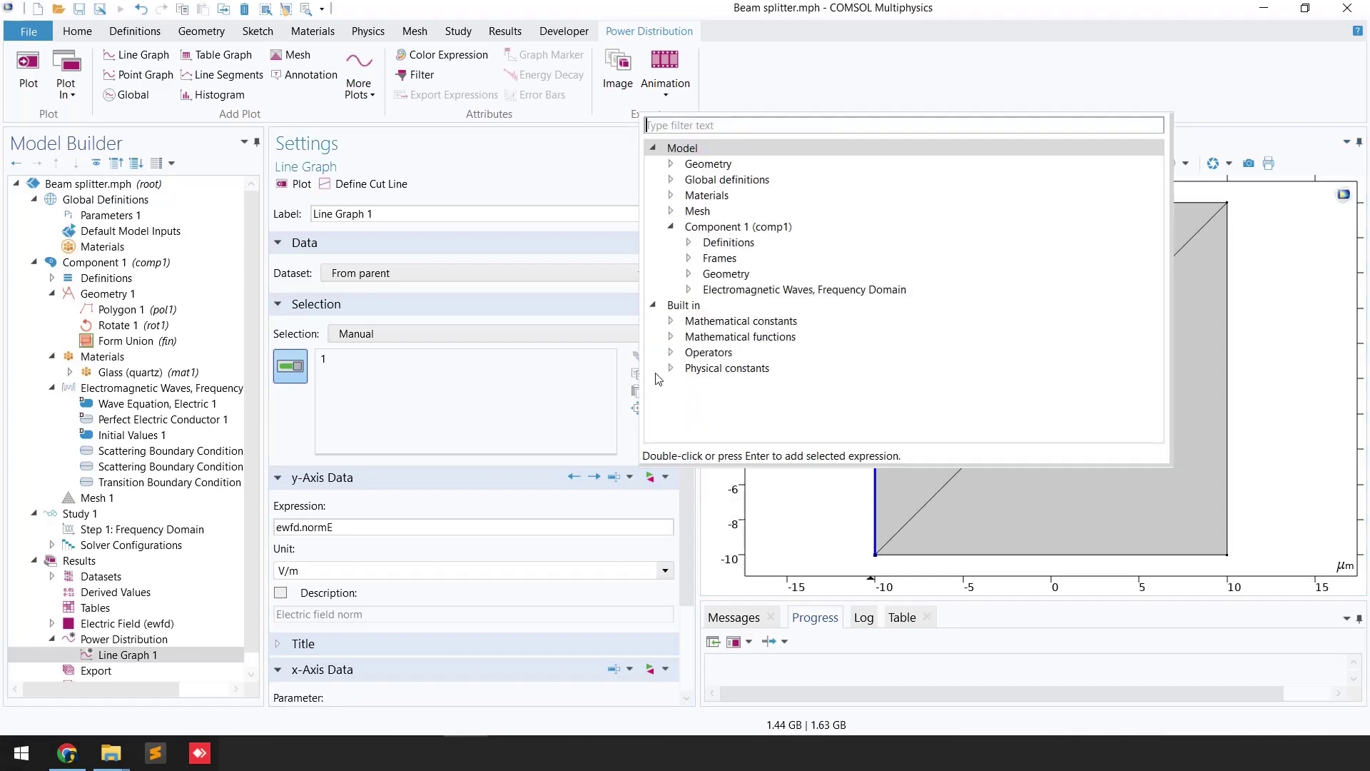
click(689, 290)
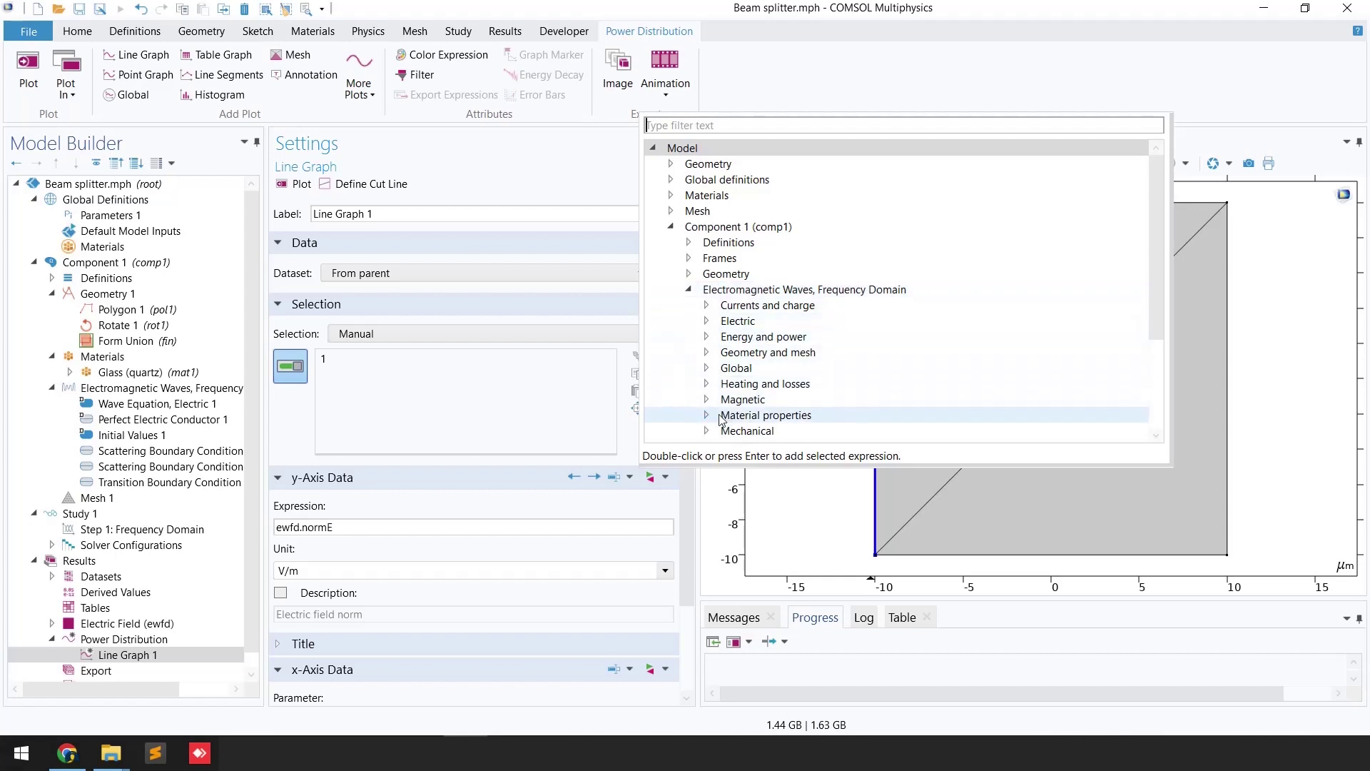
click(707, 337)
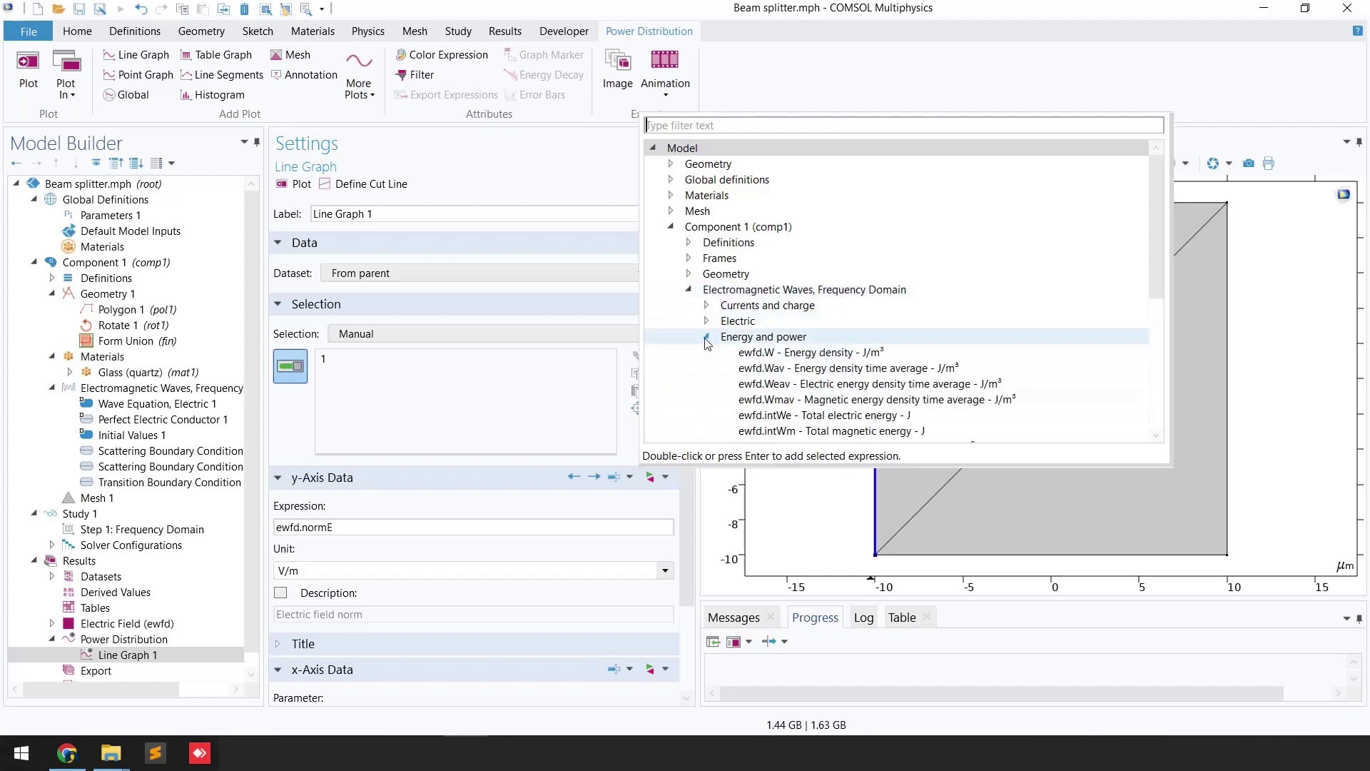
scroll(828, 414, down, 2)
key(Escape)
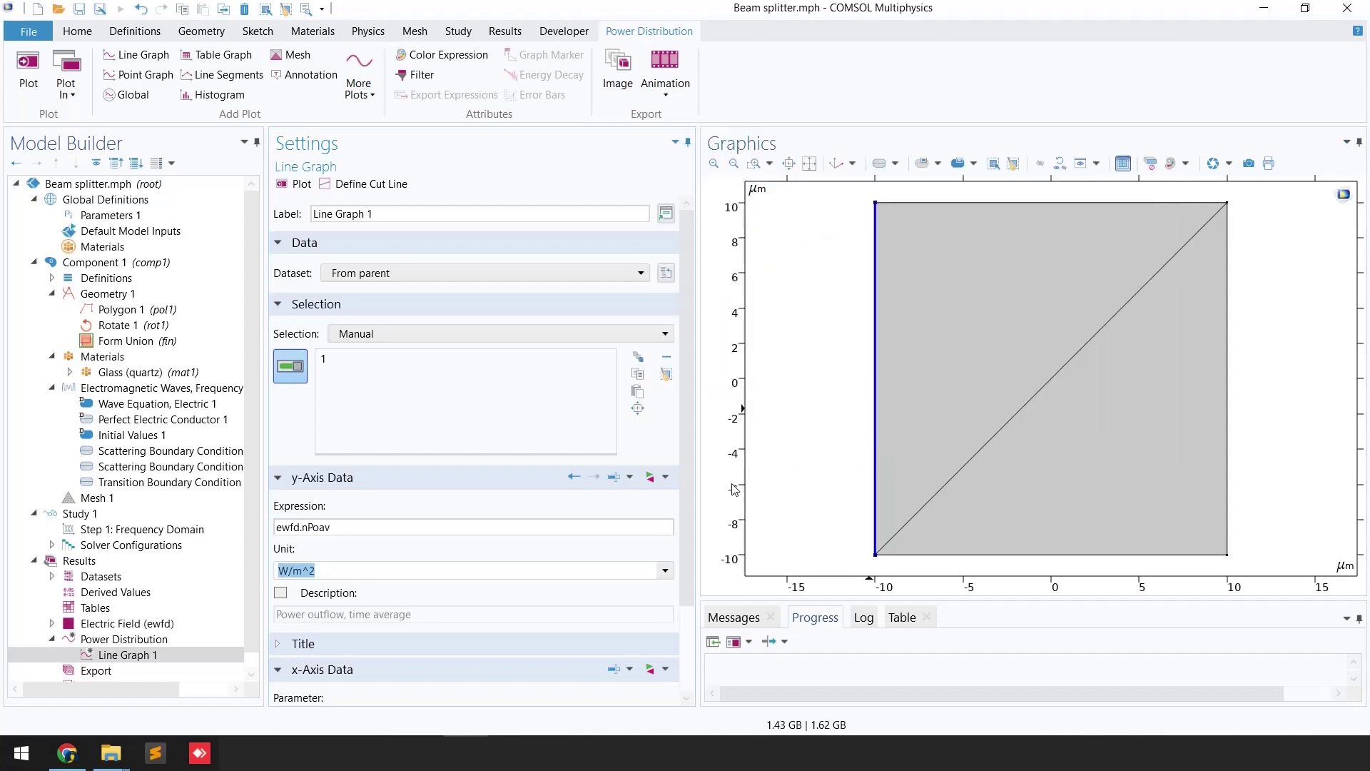
Negate the line graph's y-axis expression to -ewfd.nPoav and set its unit to mW/m^2.
click(350, 532)
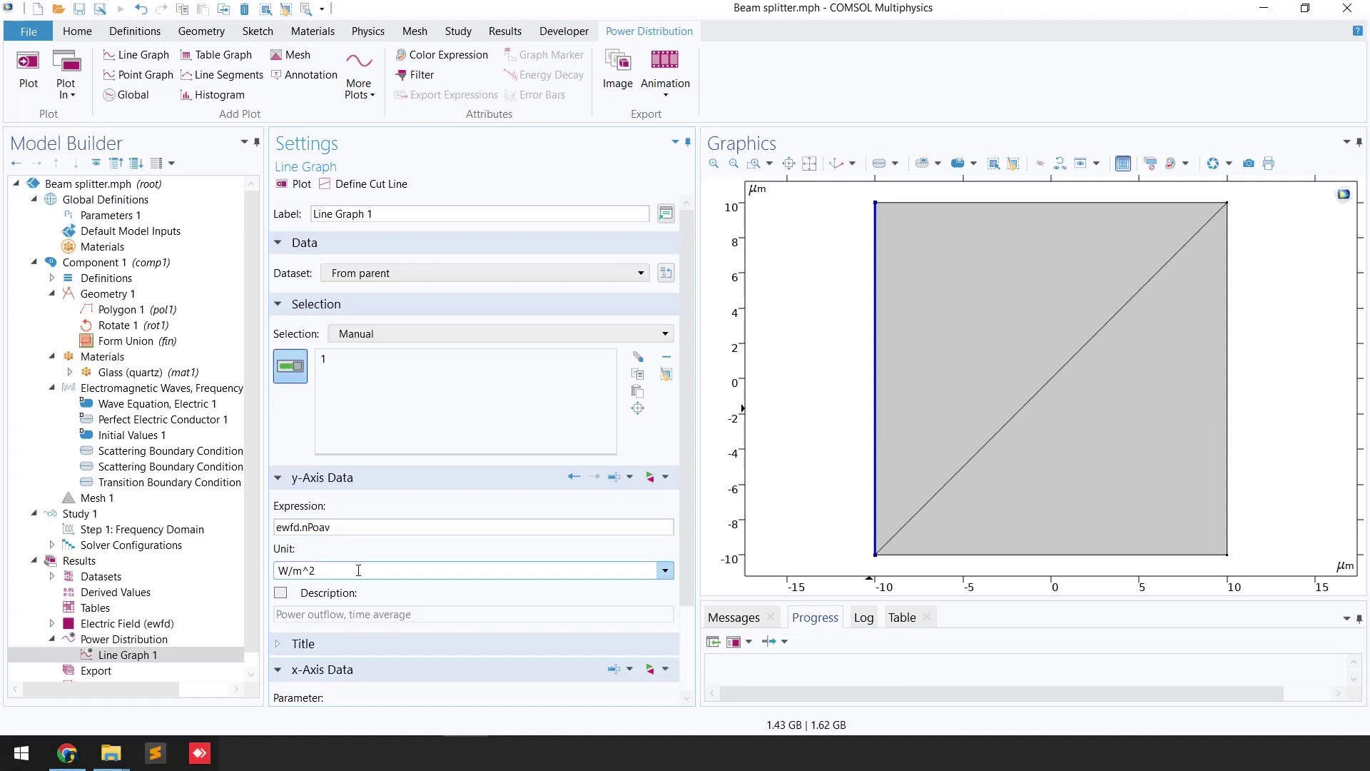
key(Home)
text(-)
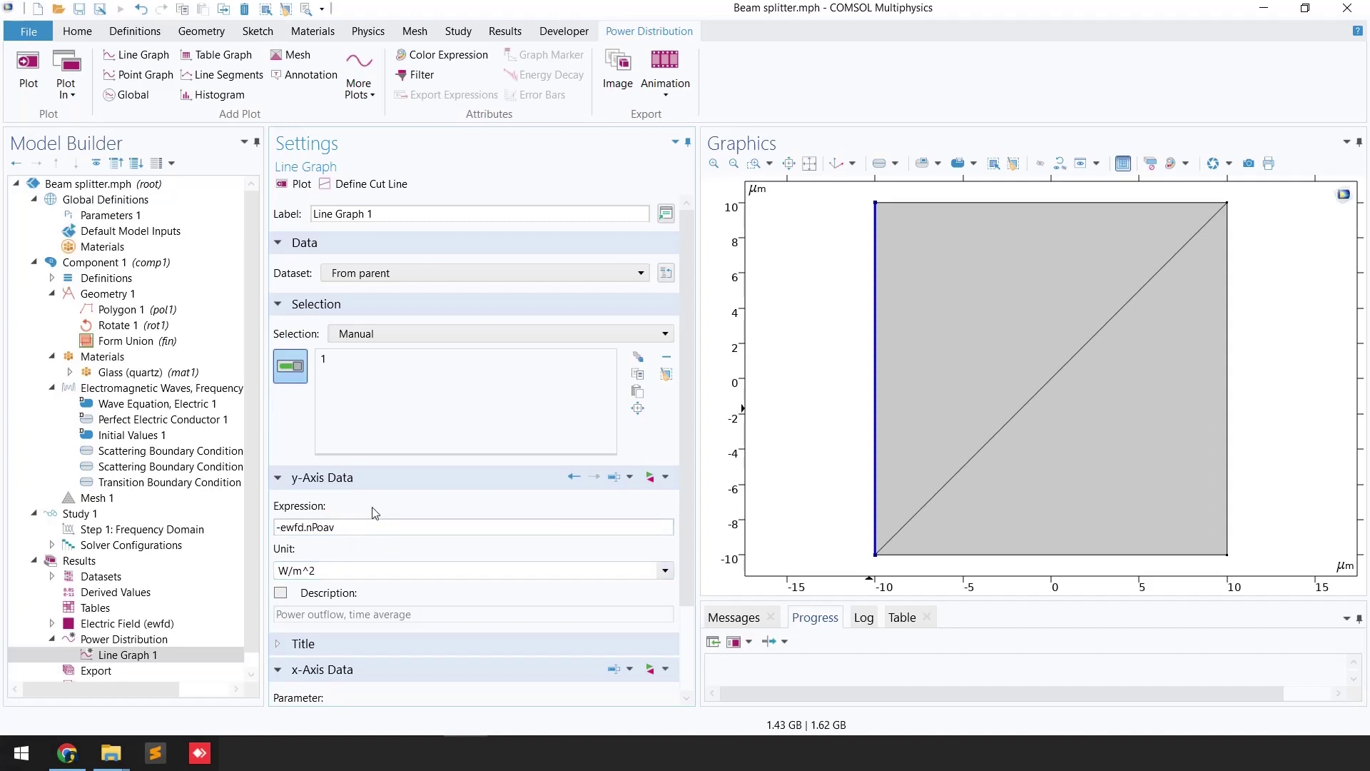
scroll(306, 562, down, 1)
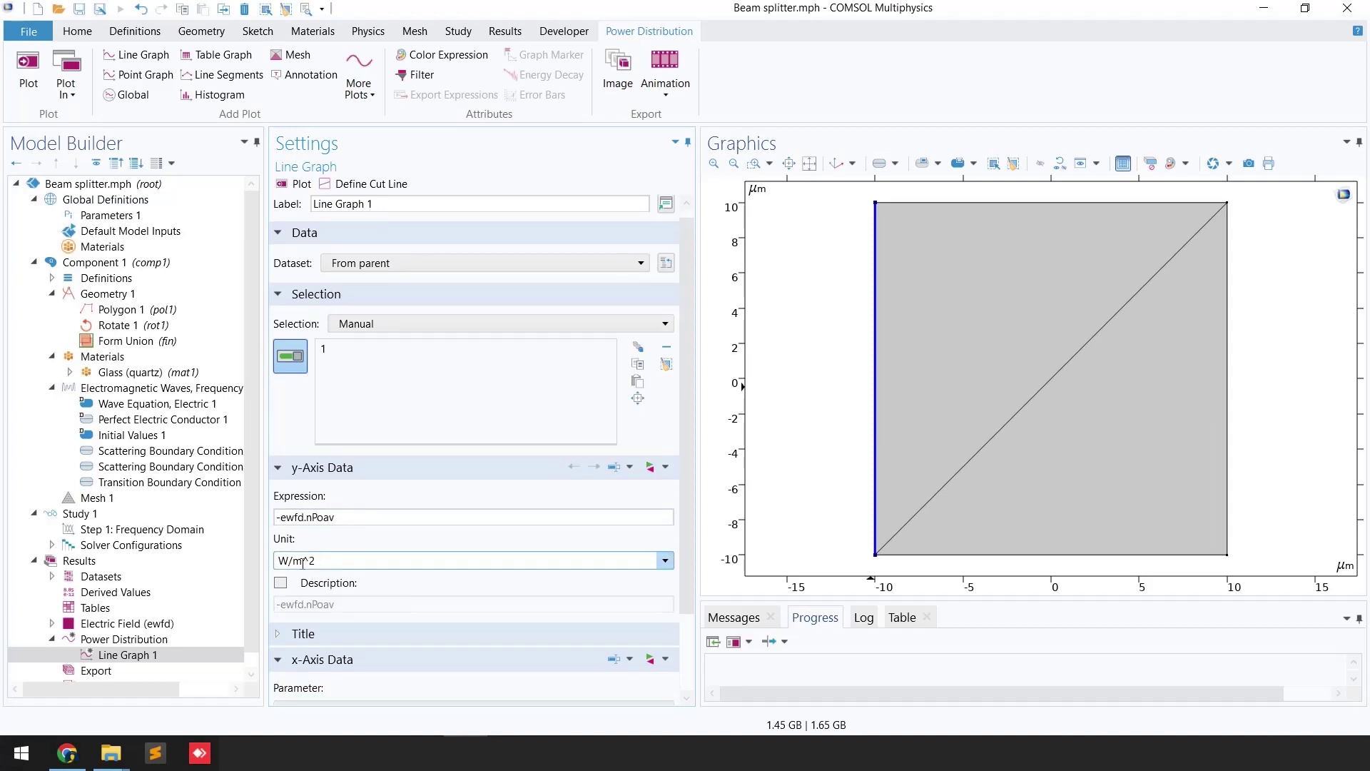
click(282, 561)
click(279, 560)
text(m)
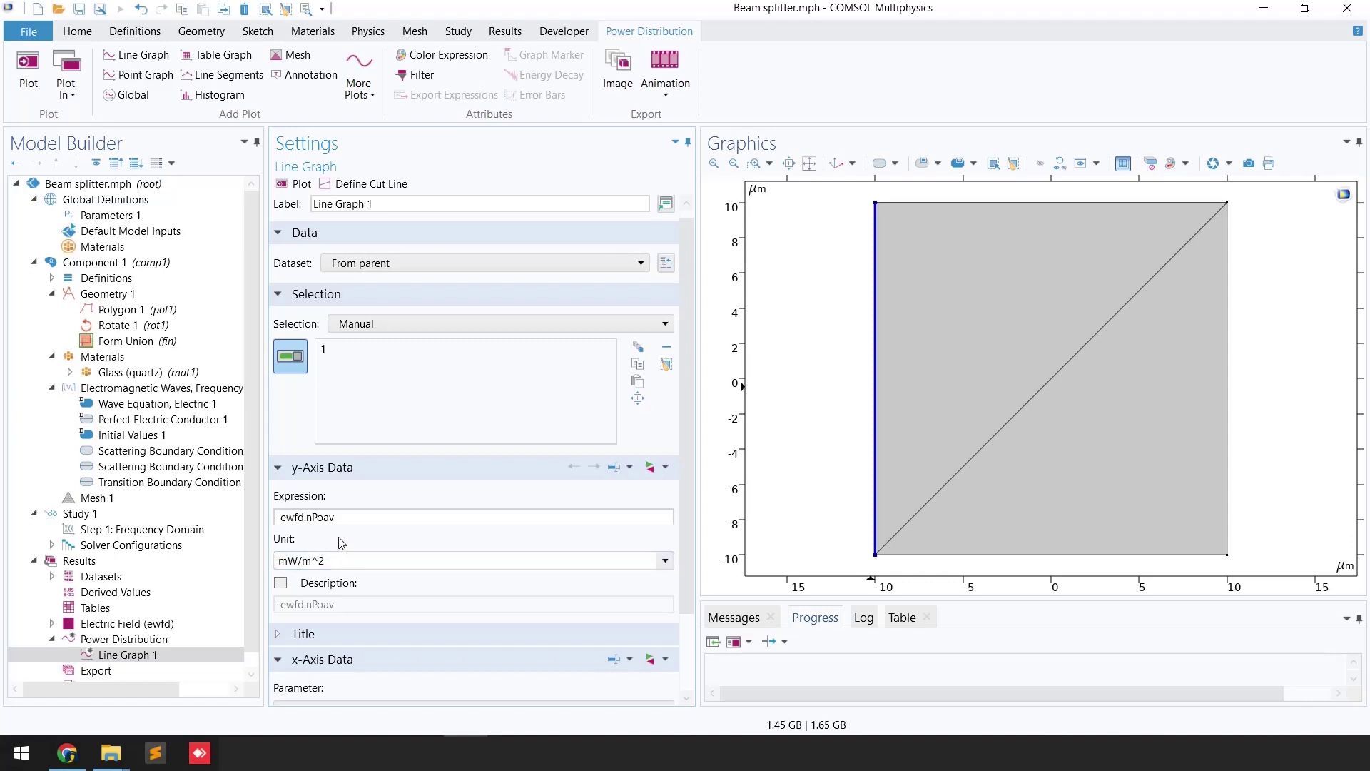
Set the line graph's x-axis parameter to Expression with the value y and plot the left-edge curve.
scroll(344, 607, down, 3)
click(345, 618)
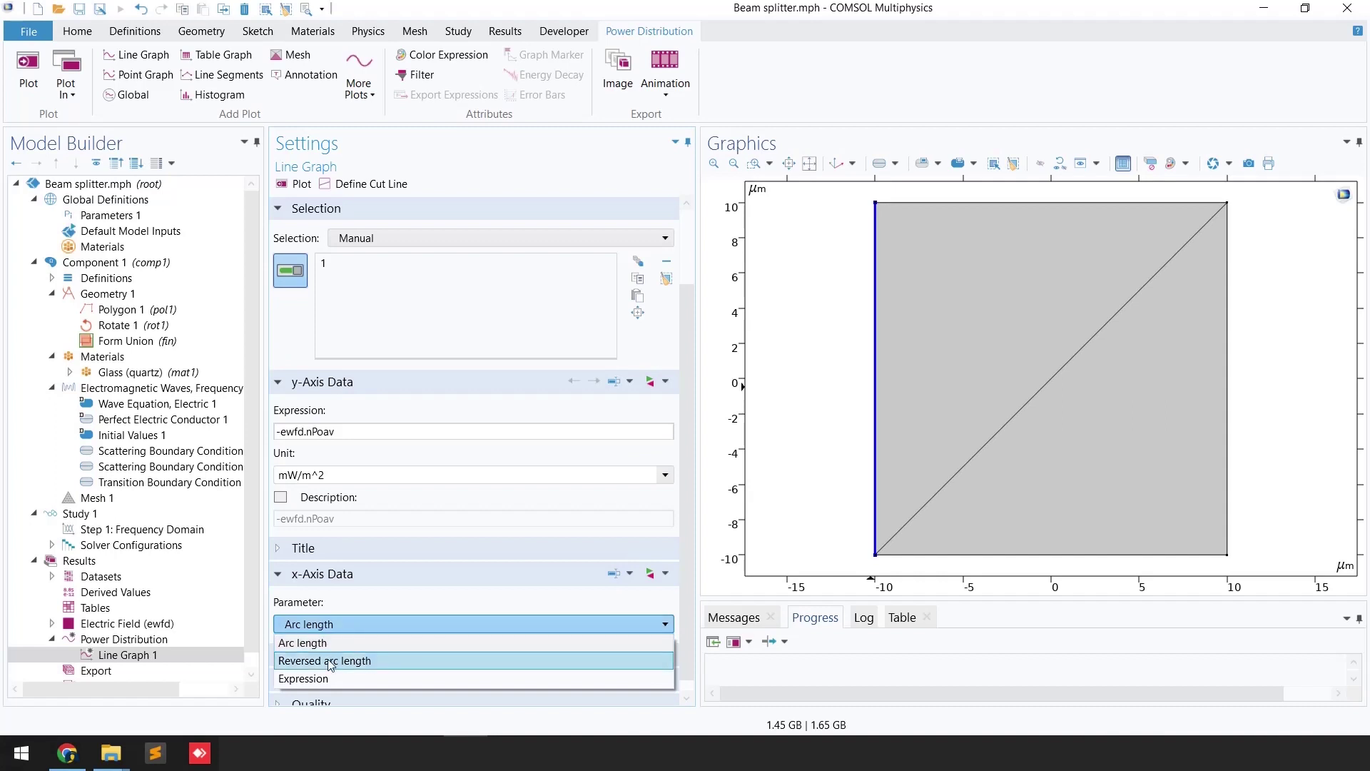
click(327, 669)
double_click(326, 669)
text(y)
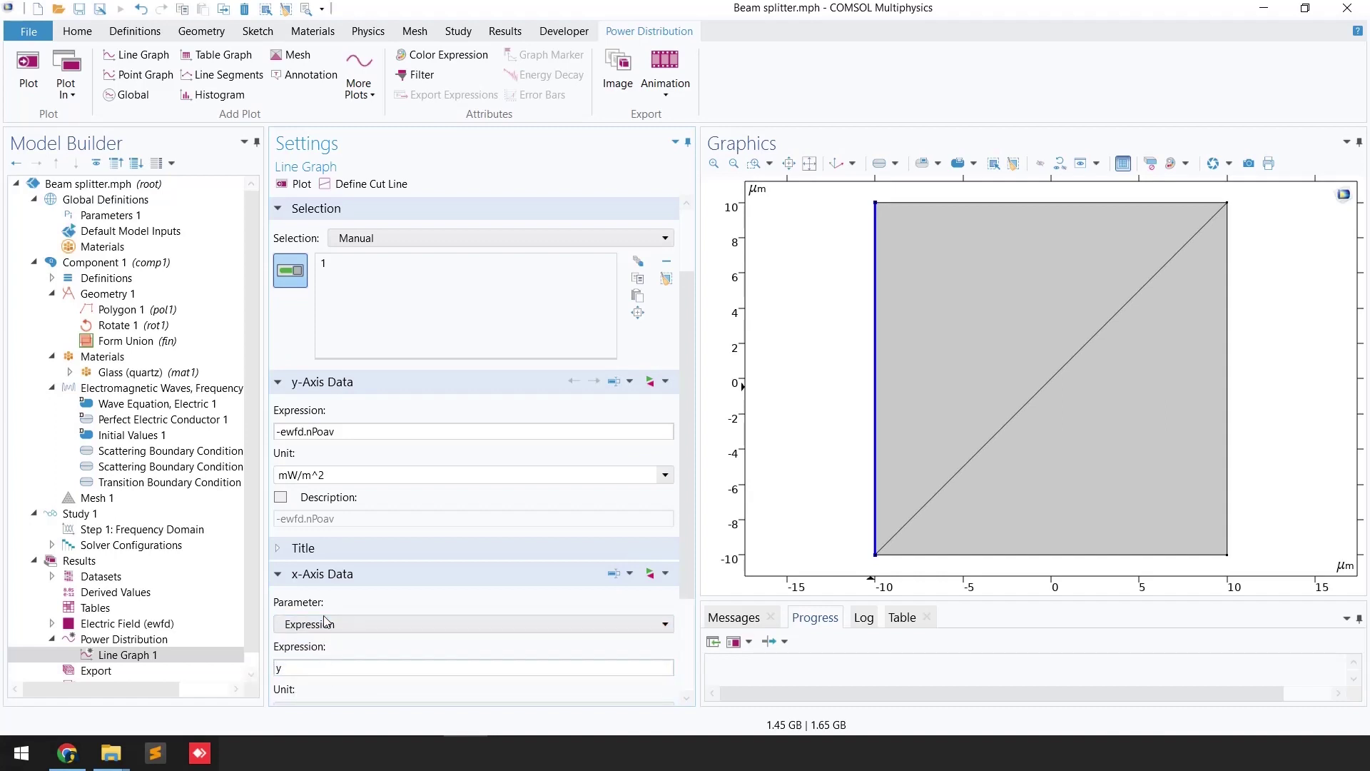
click(299, 185)
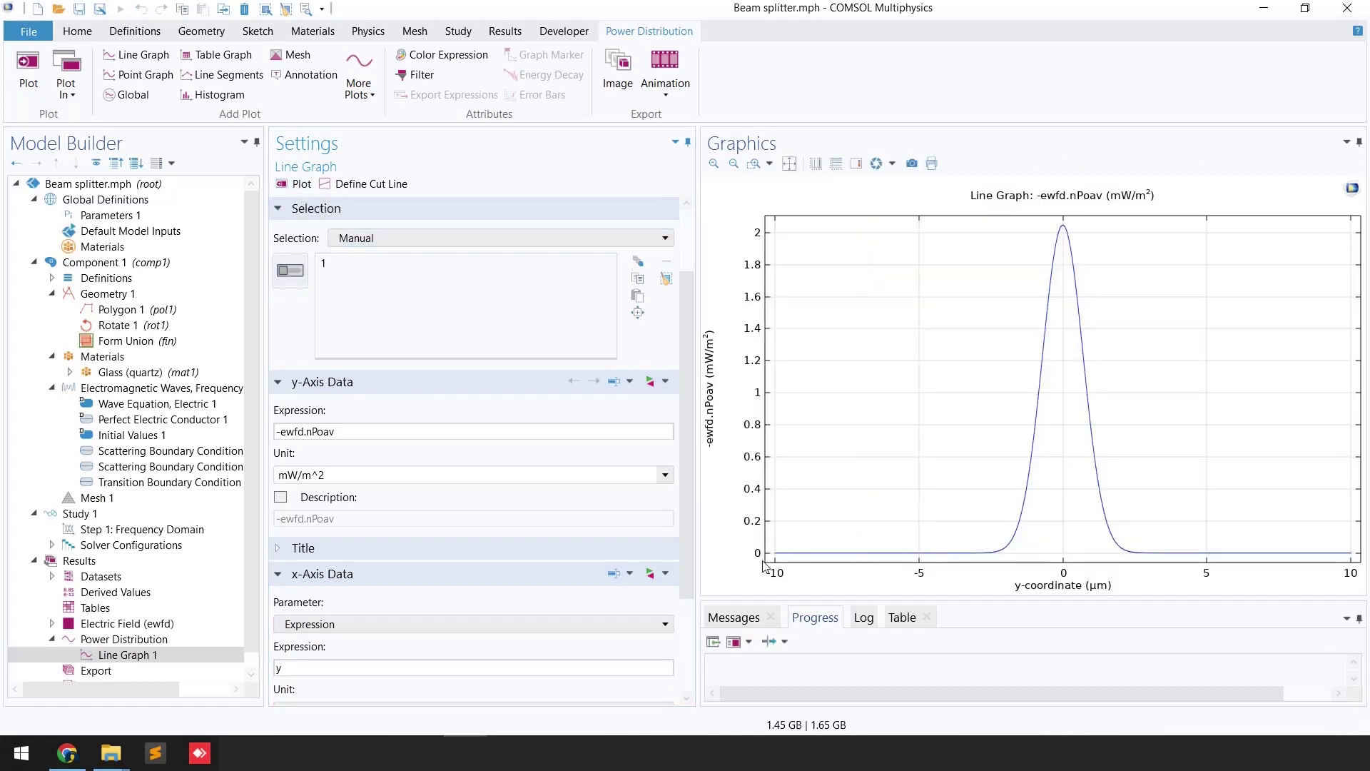
click(290, 269)
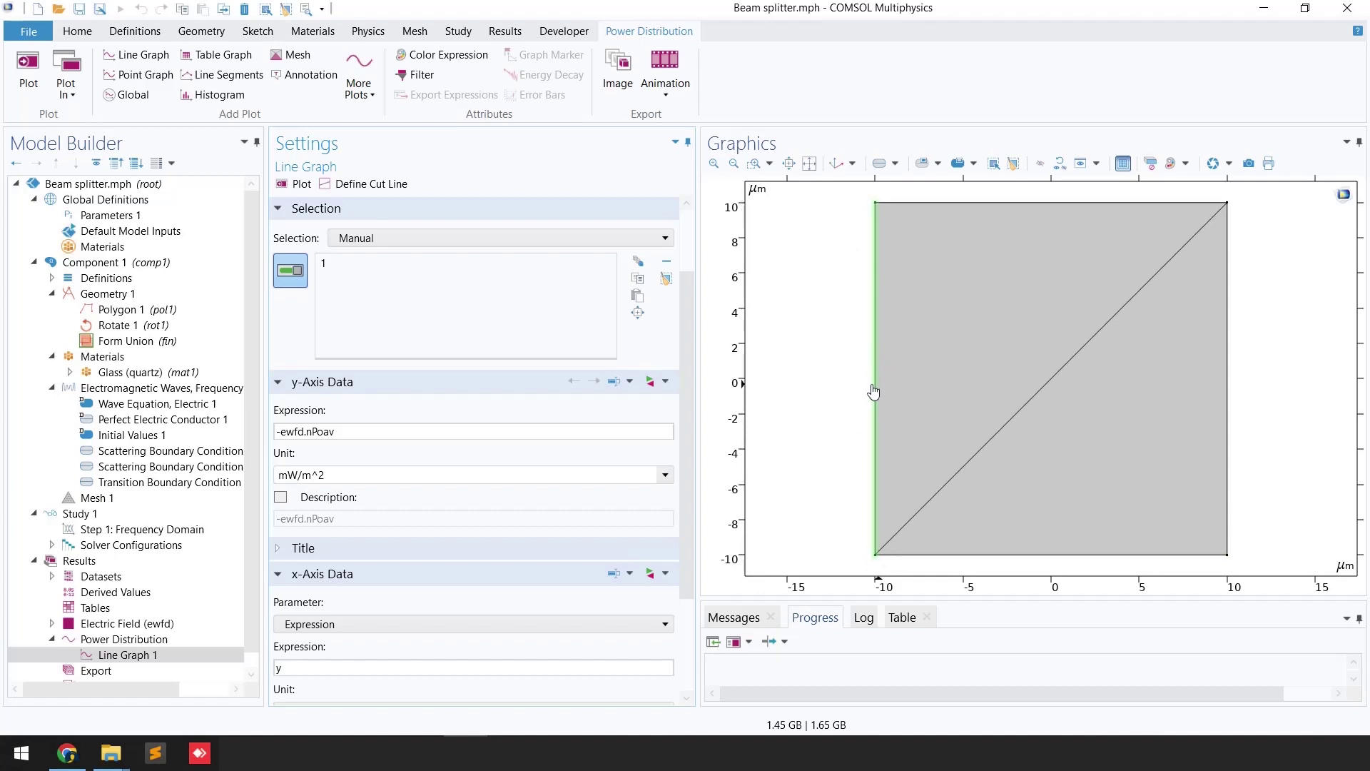
click(289, 272)
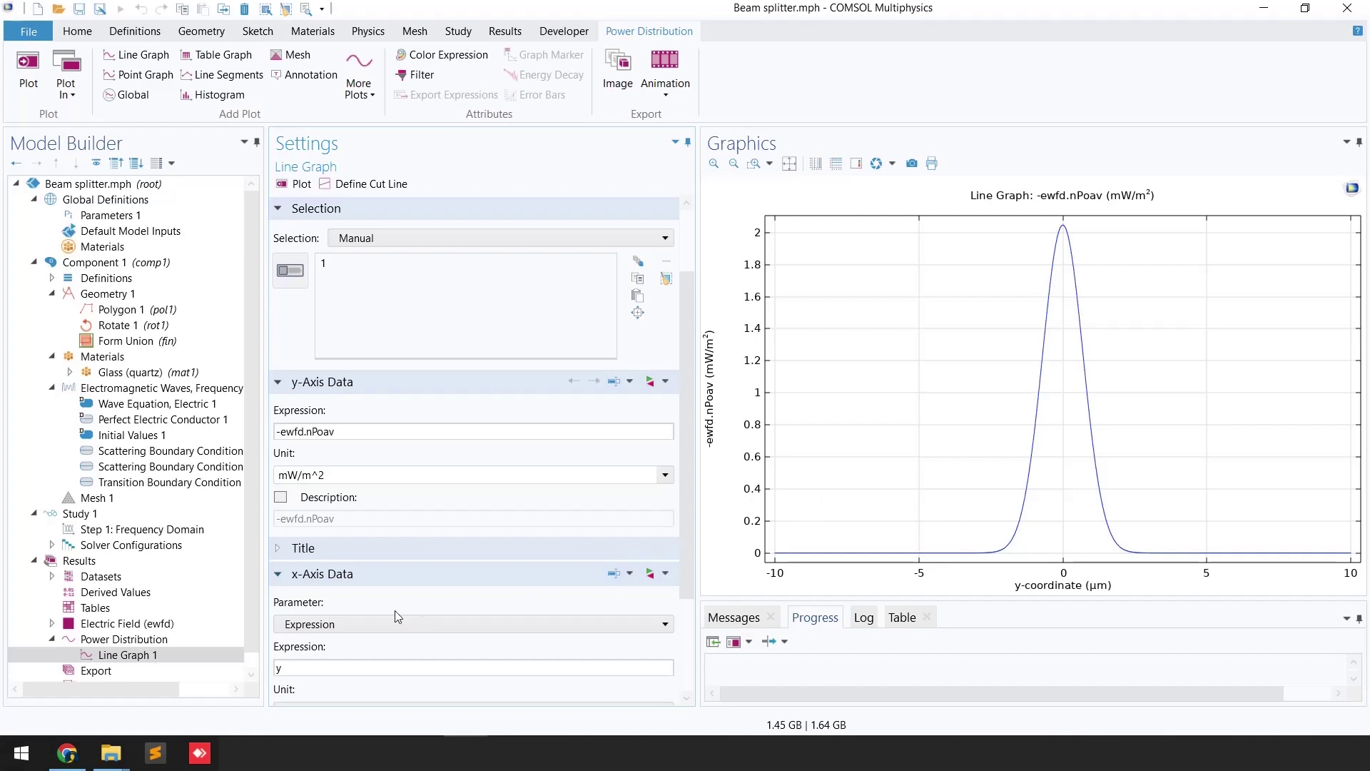
Duplicate the left-edge line graph and assign the copy to the square's top edge.
right_click(109, 655)
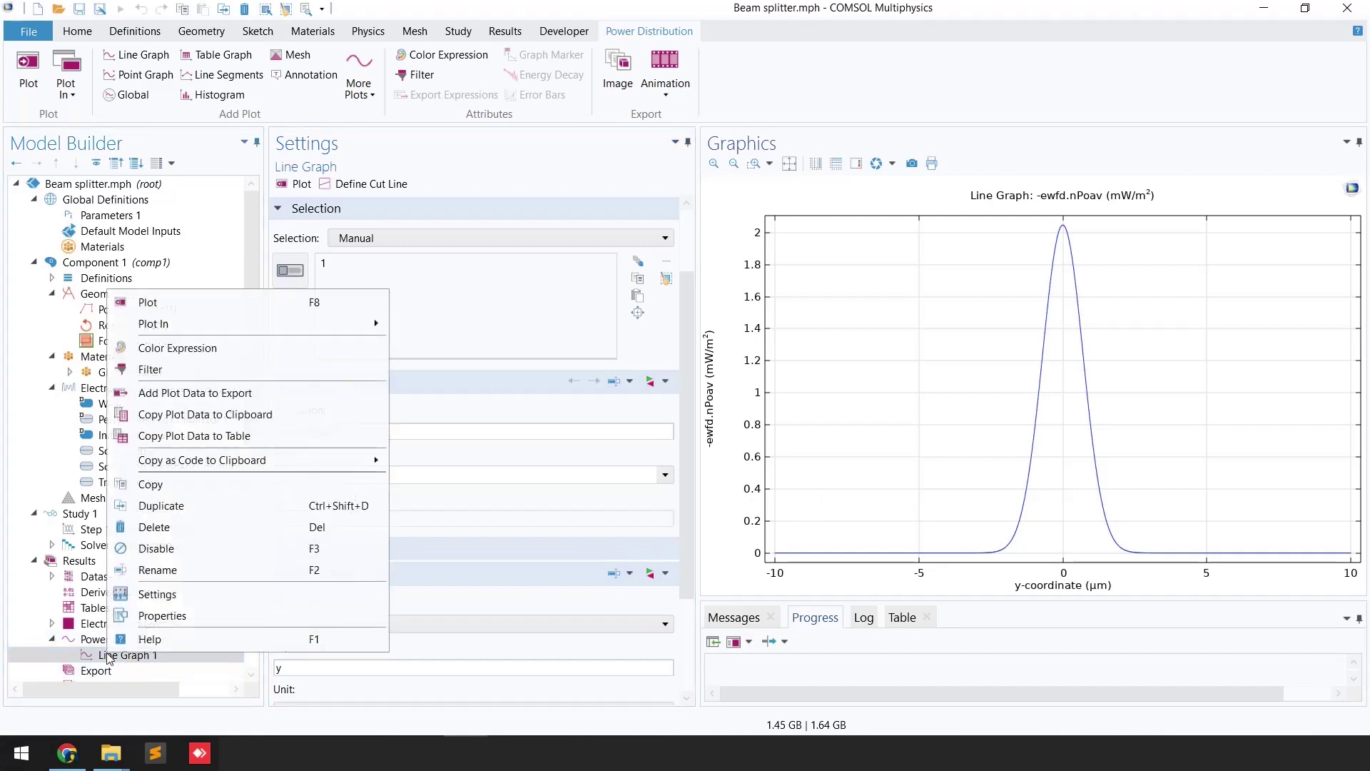
click(167, 509)
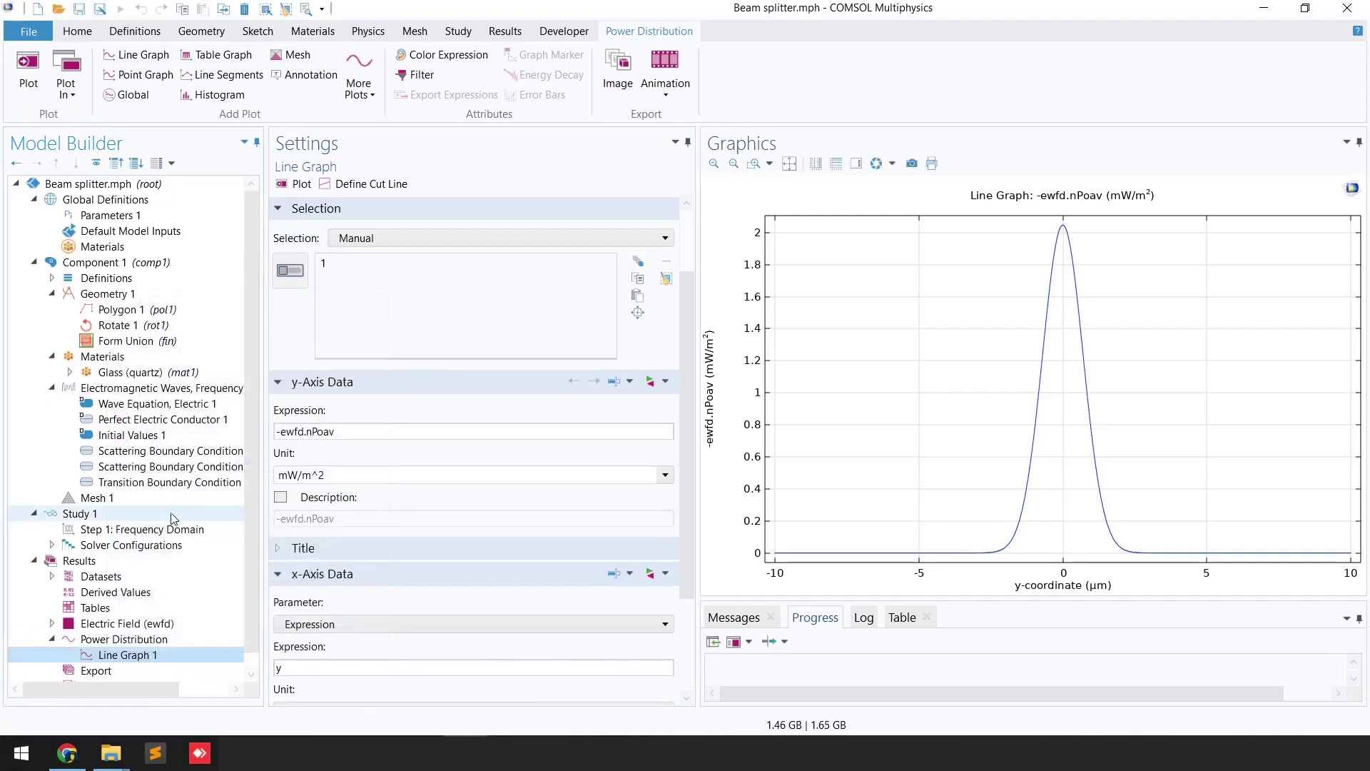
click(291, 257)
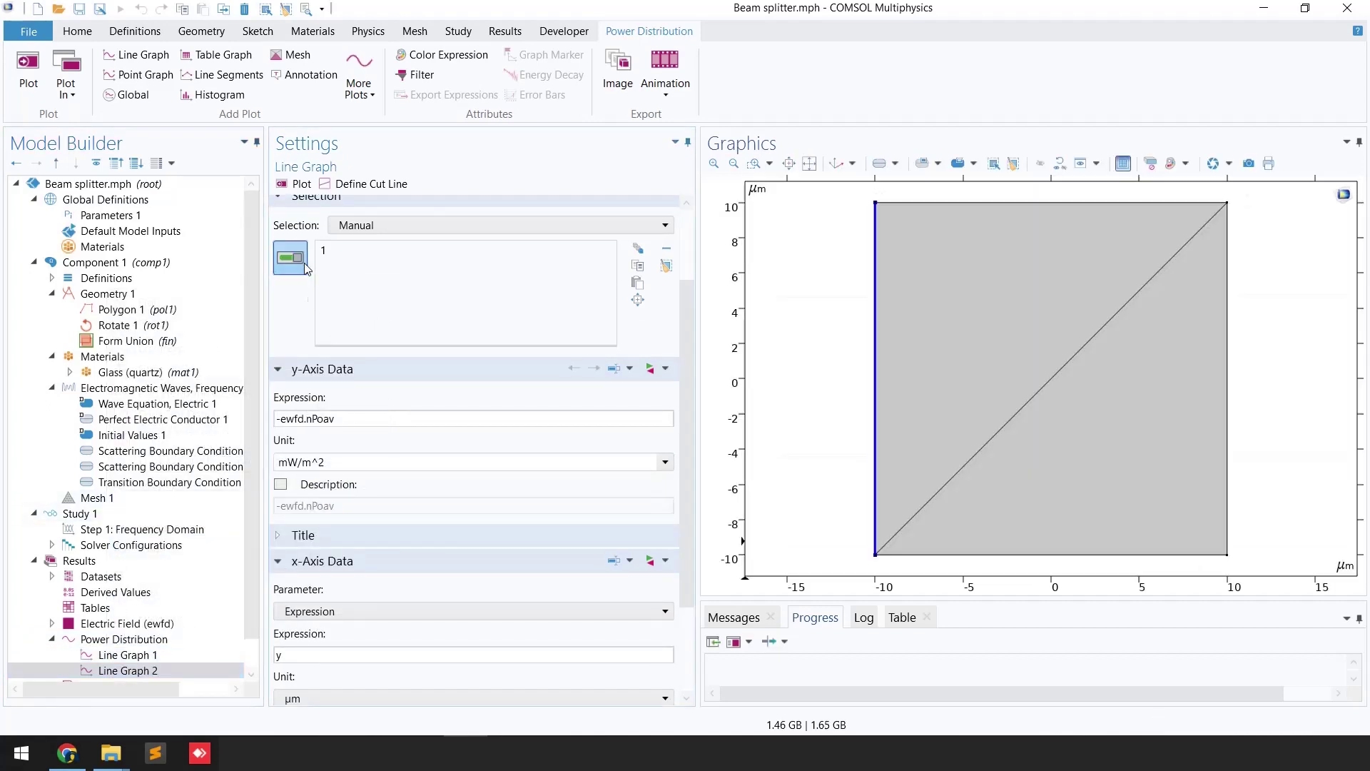
click(1047, 205)
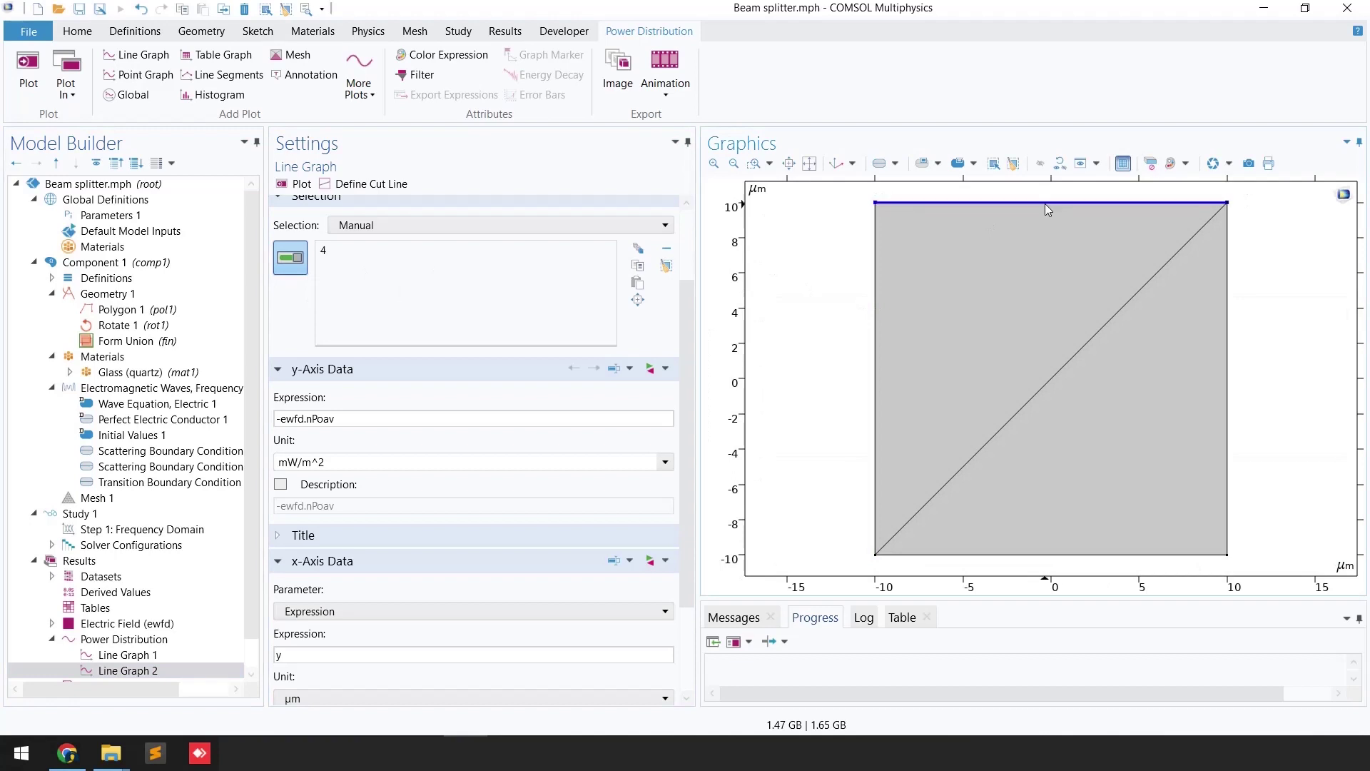
Set the top-edge graph's y-axis expression to ewfd.nPoav and its x-axis expression to x, and plot it.
click(281, 418)
key(Delete)
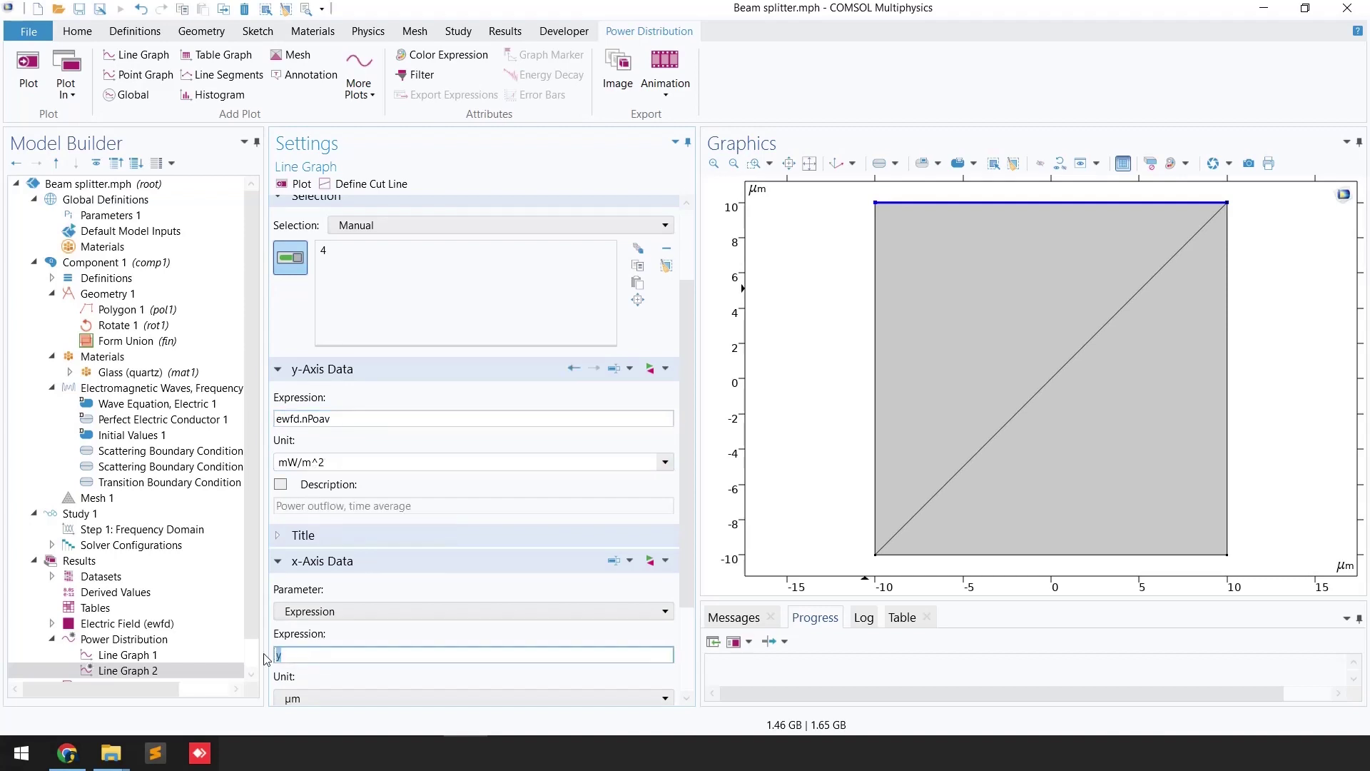
text(x)
click(300, 185)
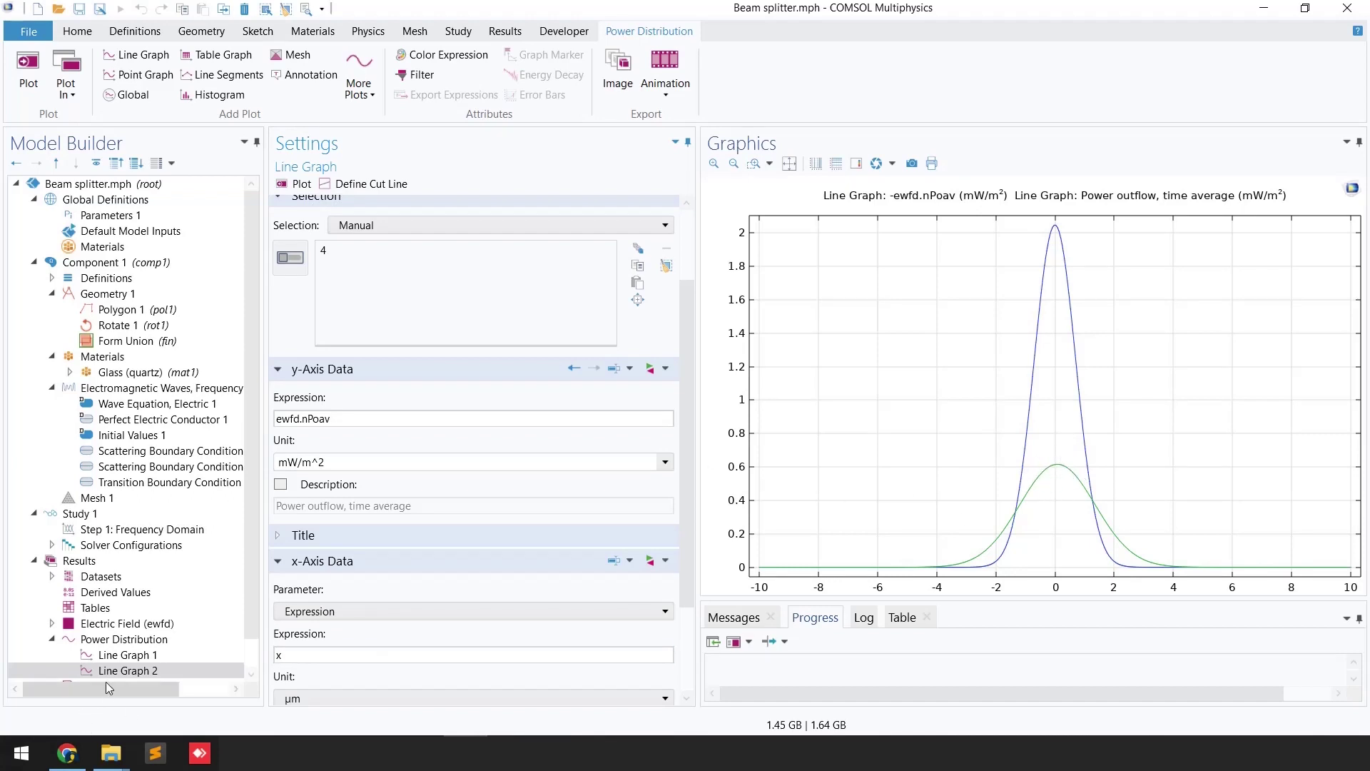
Duplicate the top-edge line graph onto the square's right edge and plot it with y as the x-axis expression.
scroll(104, 664, down, 1)
click(119, 640)
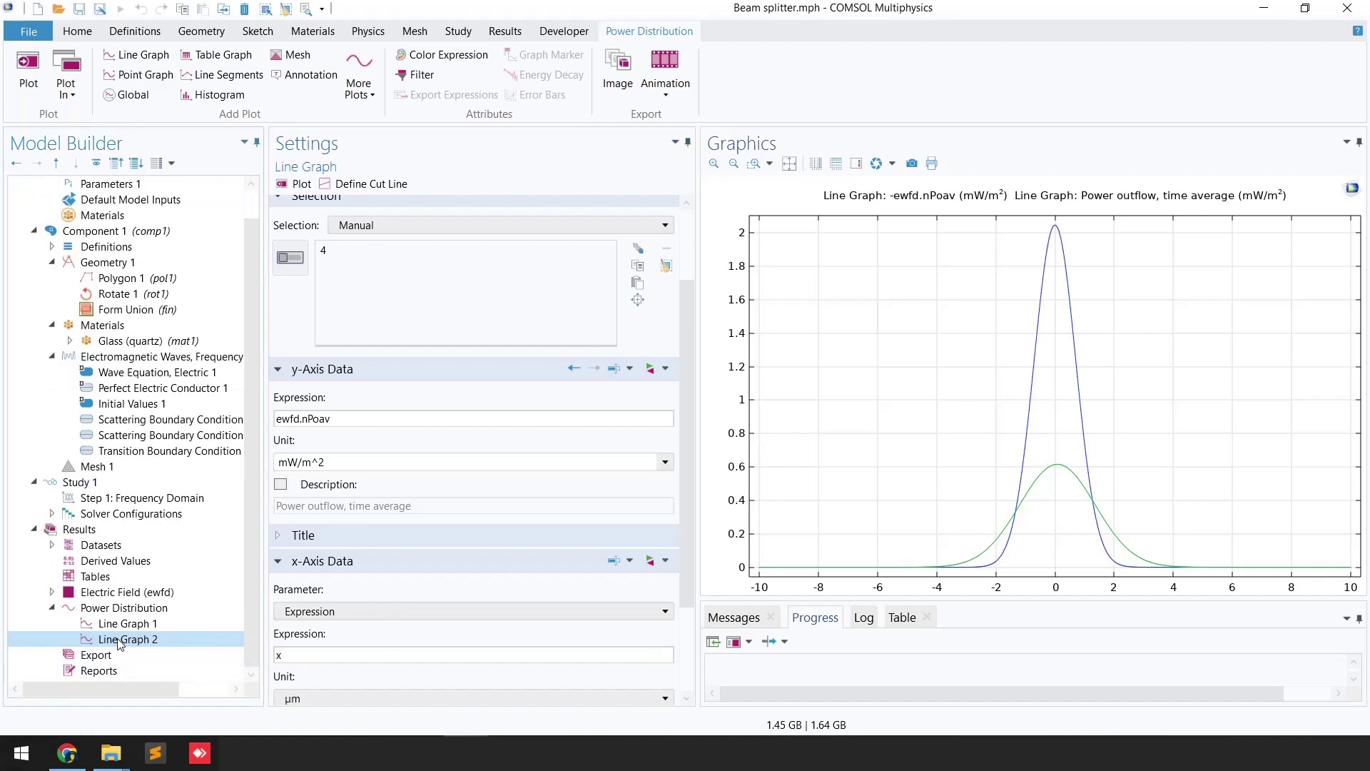
right_click(120, 640)
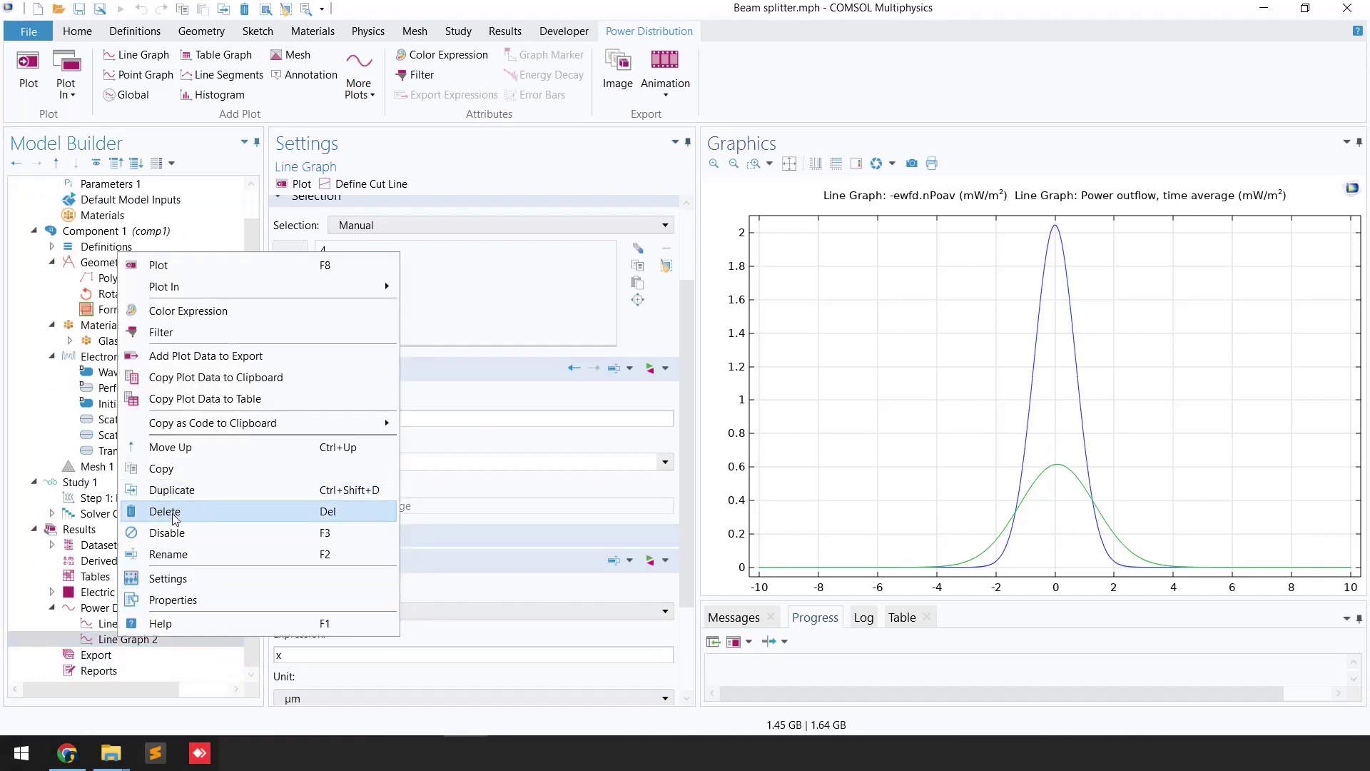
click(177, 489)
click(291, 271)
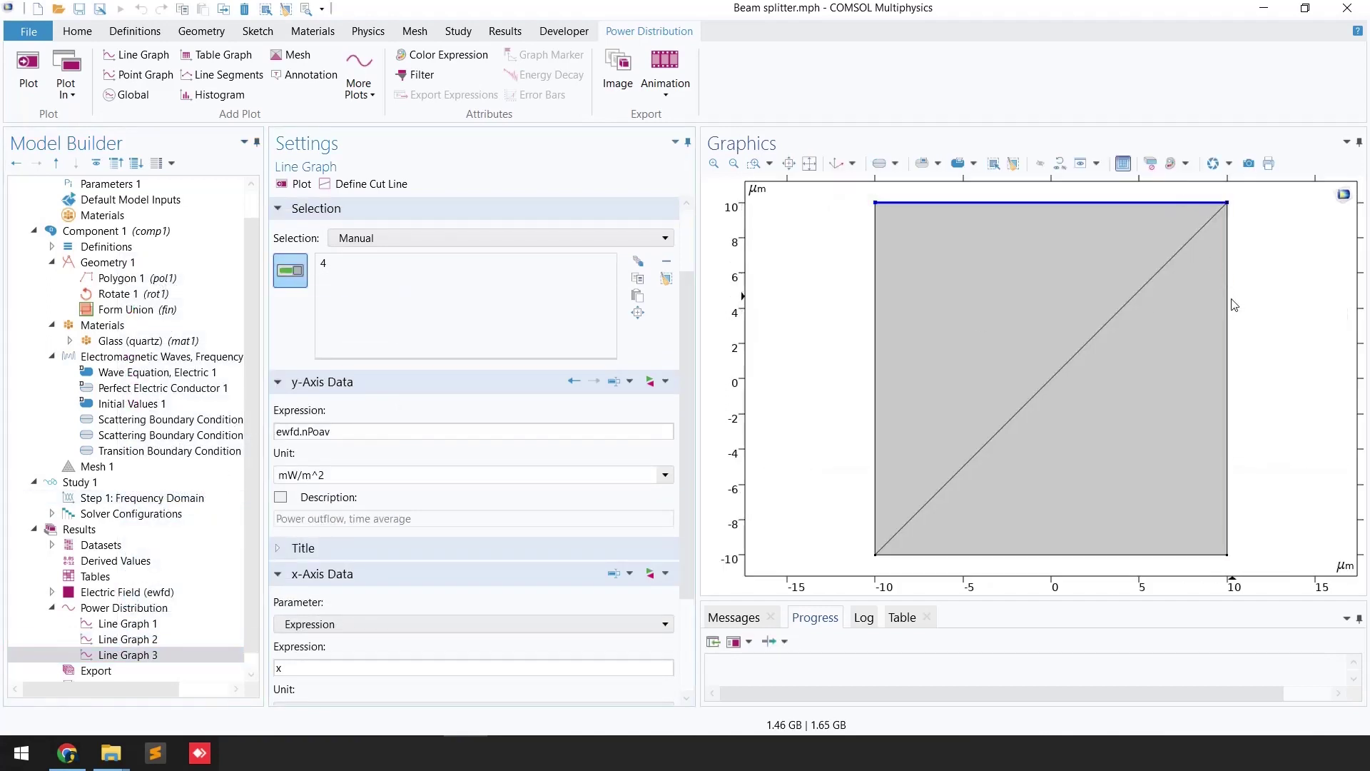
click(1227, 307)
click(1082, 203)
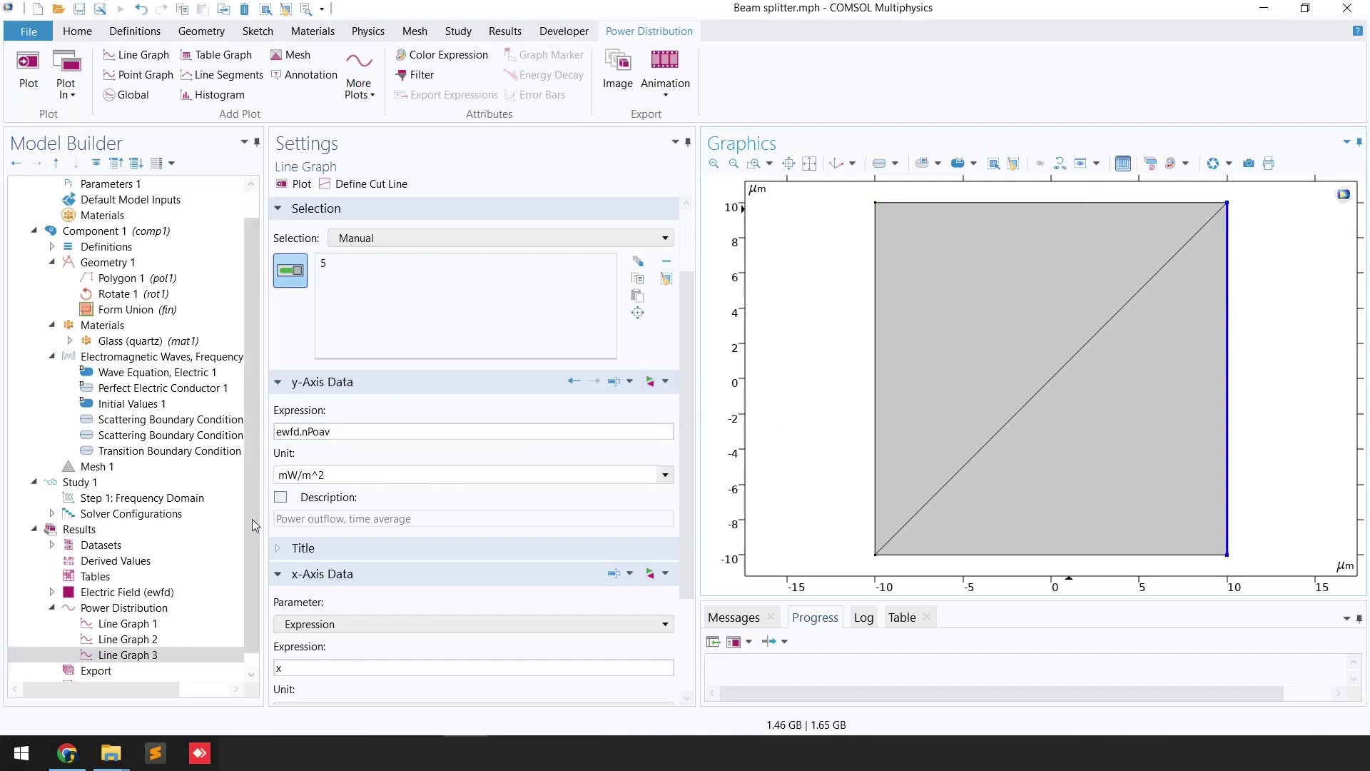
double_click(282, 668)
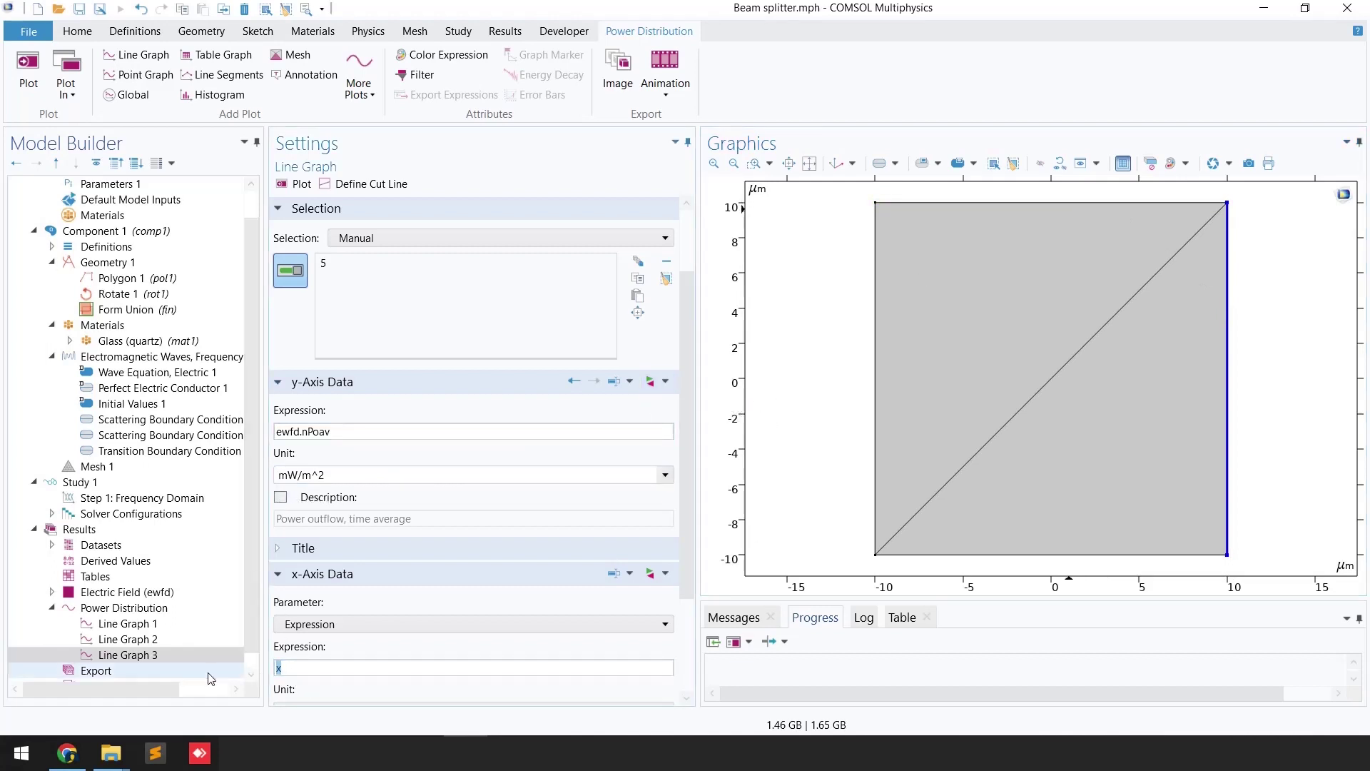
click(296, 184)
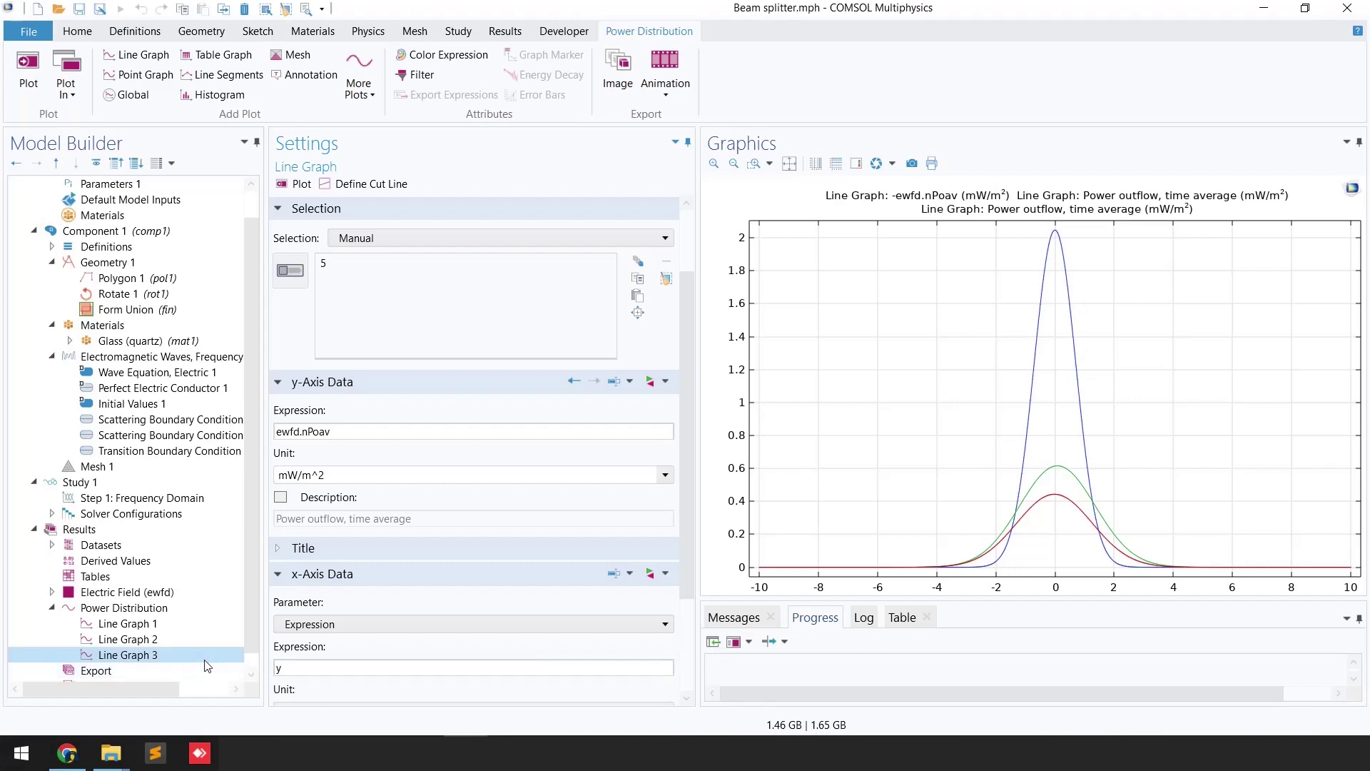
Duplicate the right-edge line graph and set the copy's y-axis expression to ewfd.Qsrh, the surface resistive losses.
right_click(130, 654)
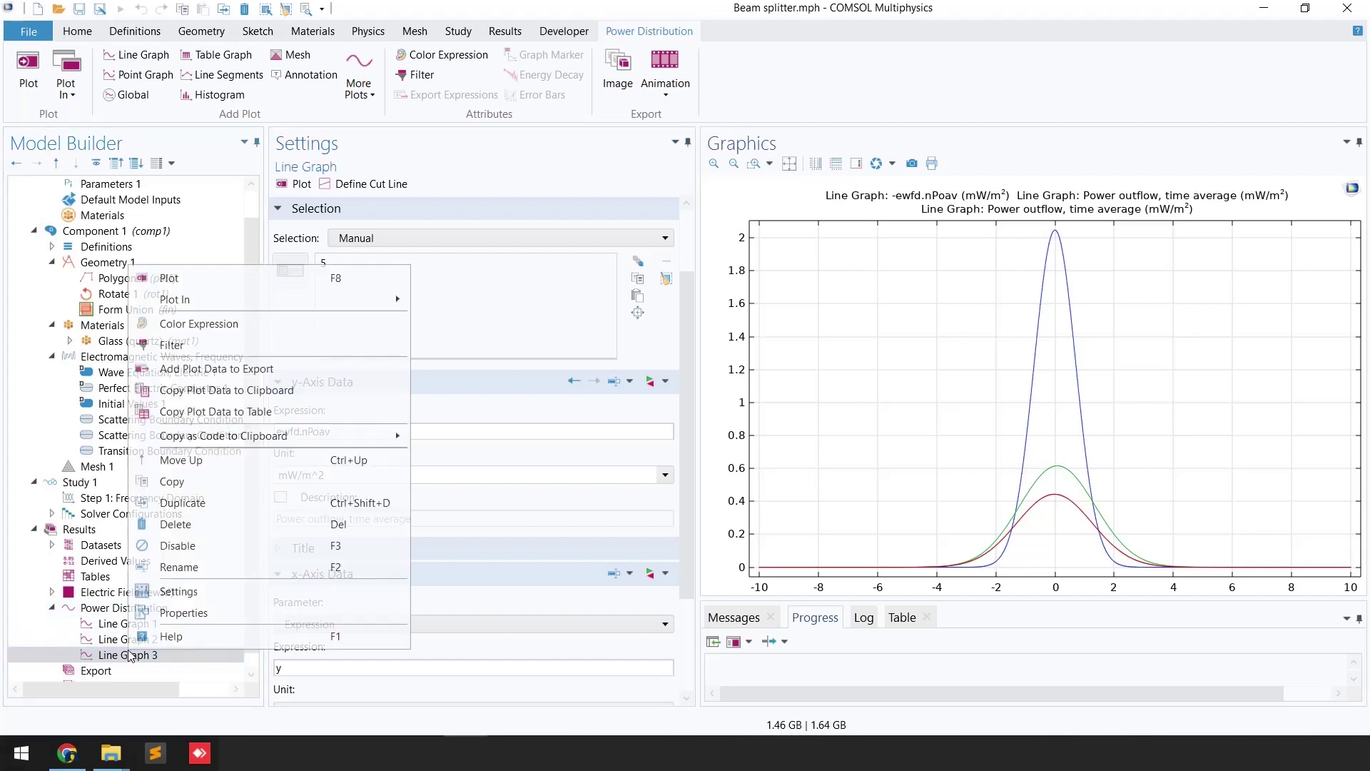
click(216, 502)
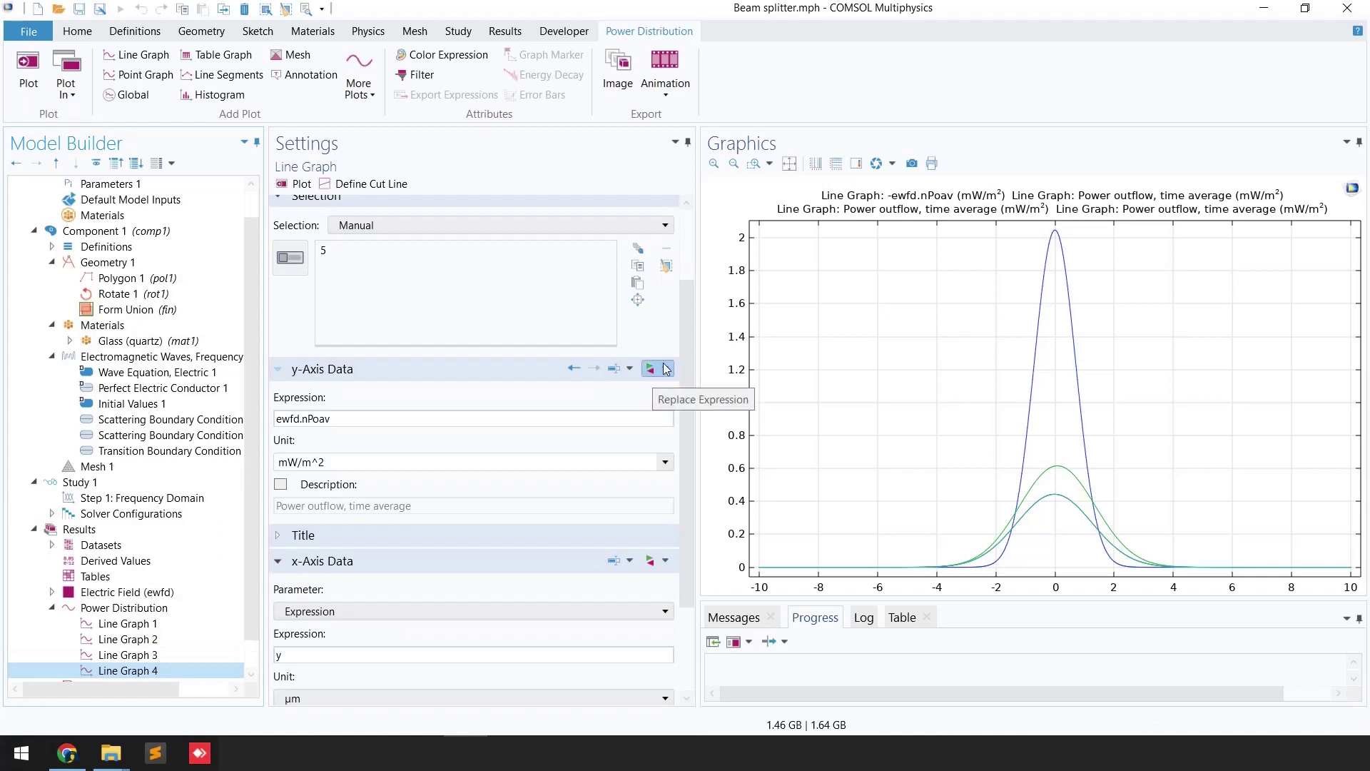
click(666, 369)
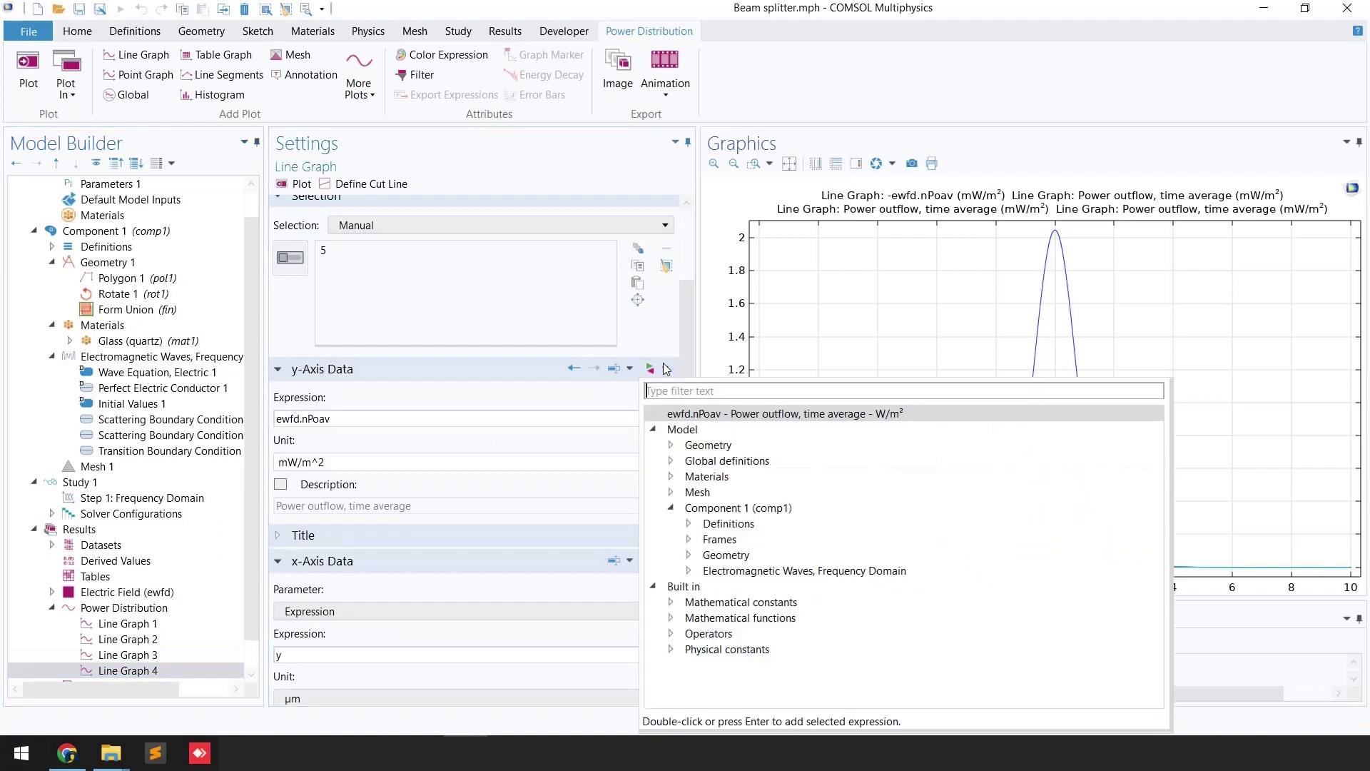
click(689, 570)
scroll(707, 571, down, 3)
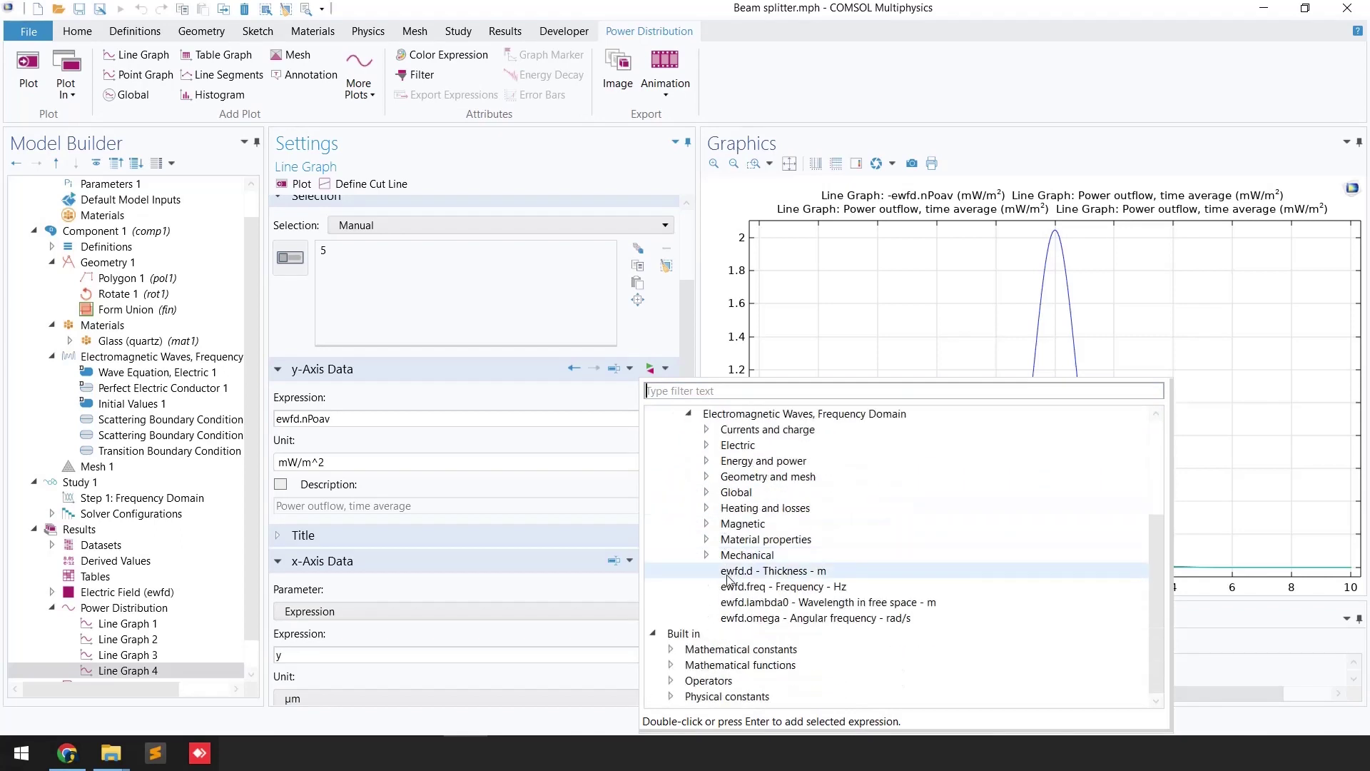
click(707, 507)
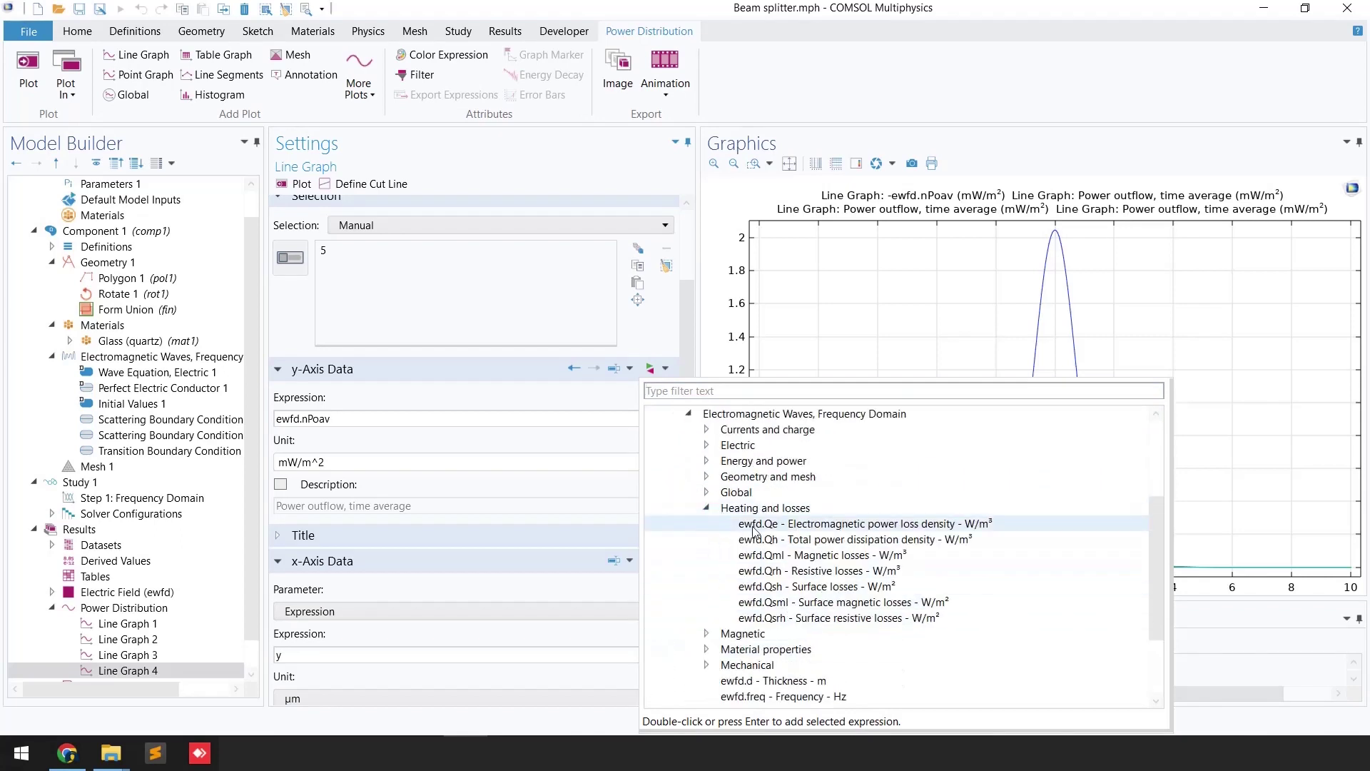
click(841, 620)
double_click(843, 618)
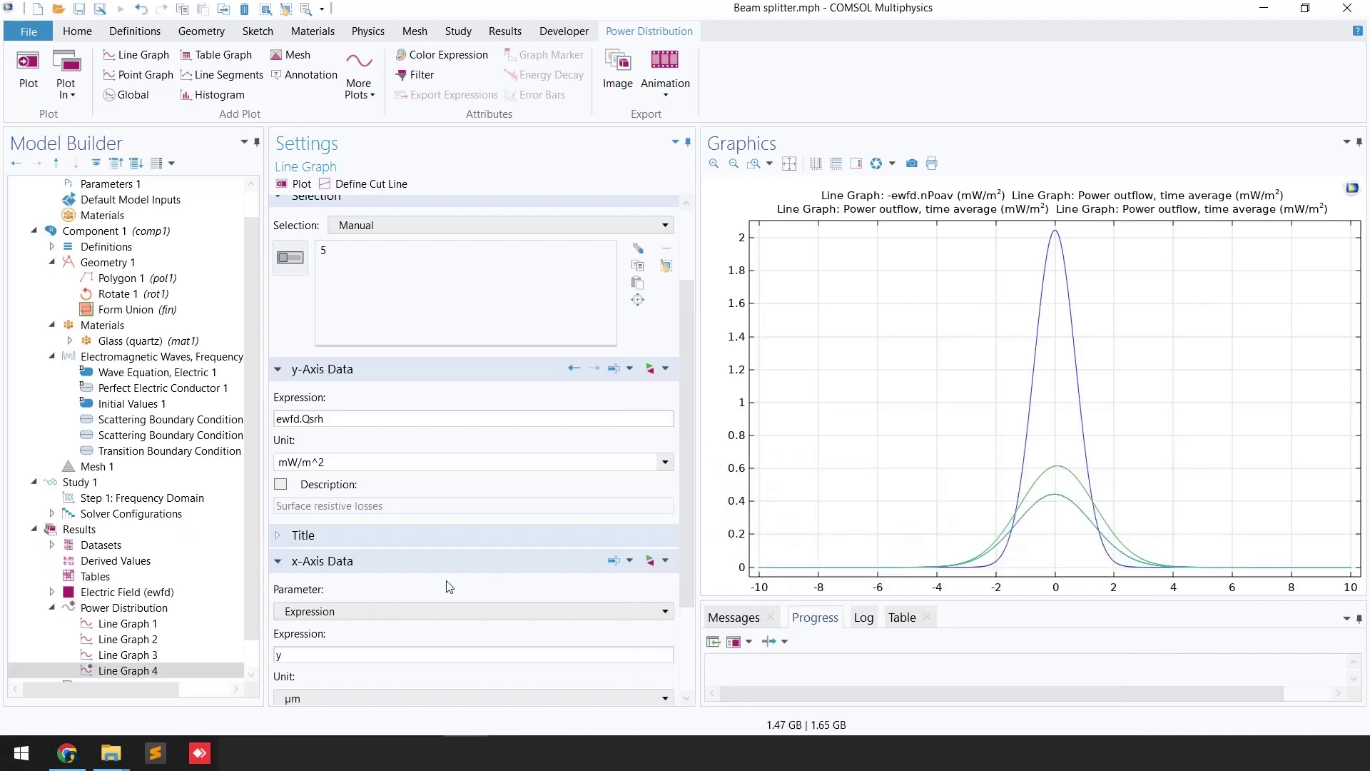
Change the surface resistive losses graph's selection from the right edge to the square's diagonal boundary and plot it against y.
drag(307, 655, 256, 660)
click(289, 258)
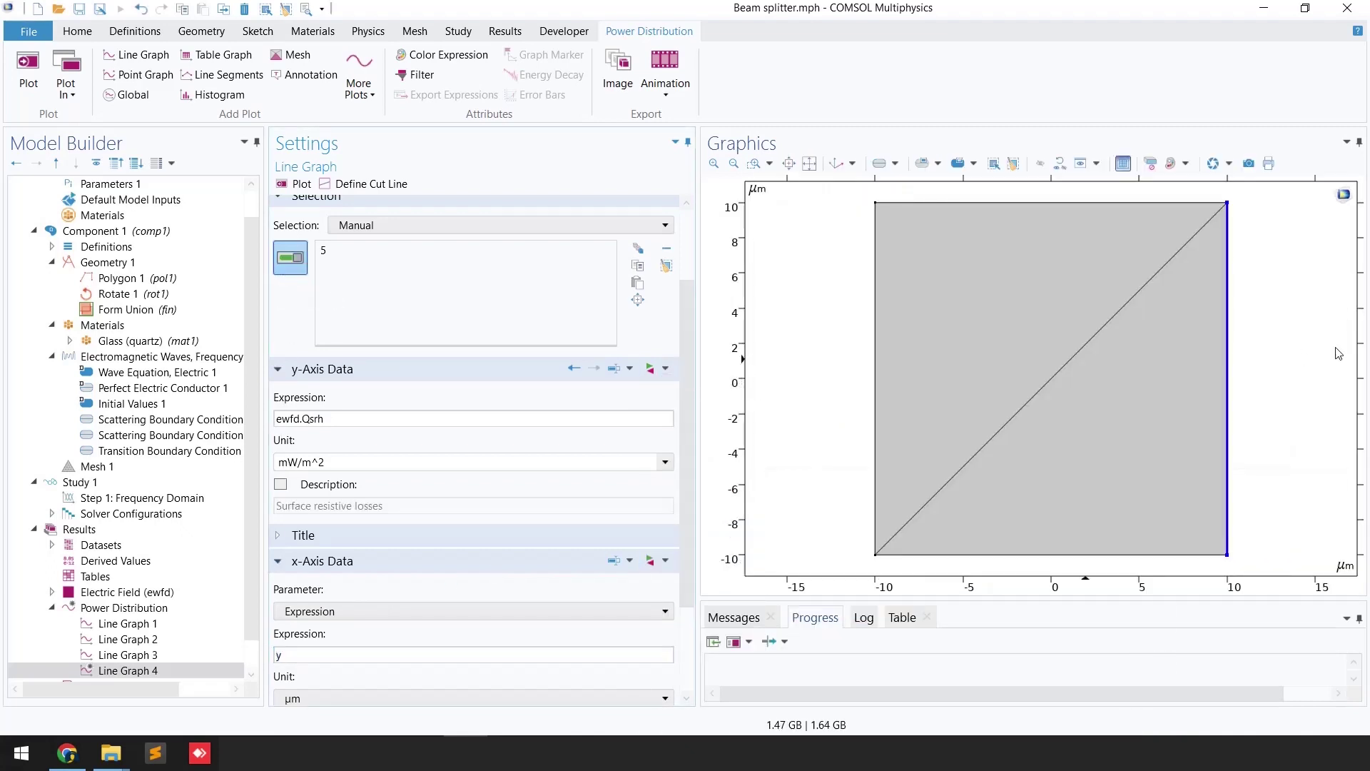
click(1234, 380)
click(1072, 357)
click(295, 655)
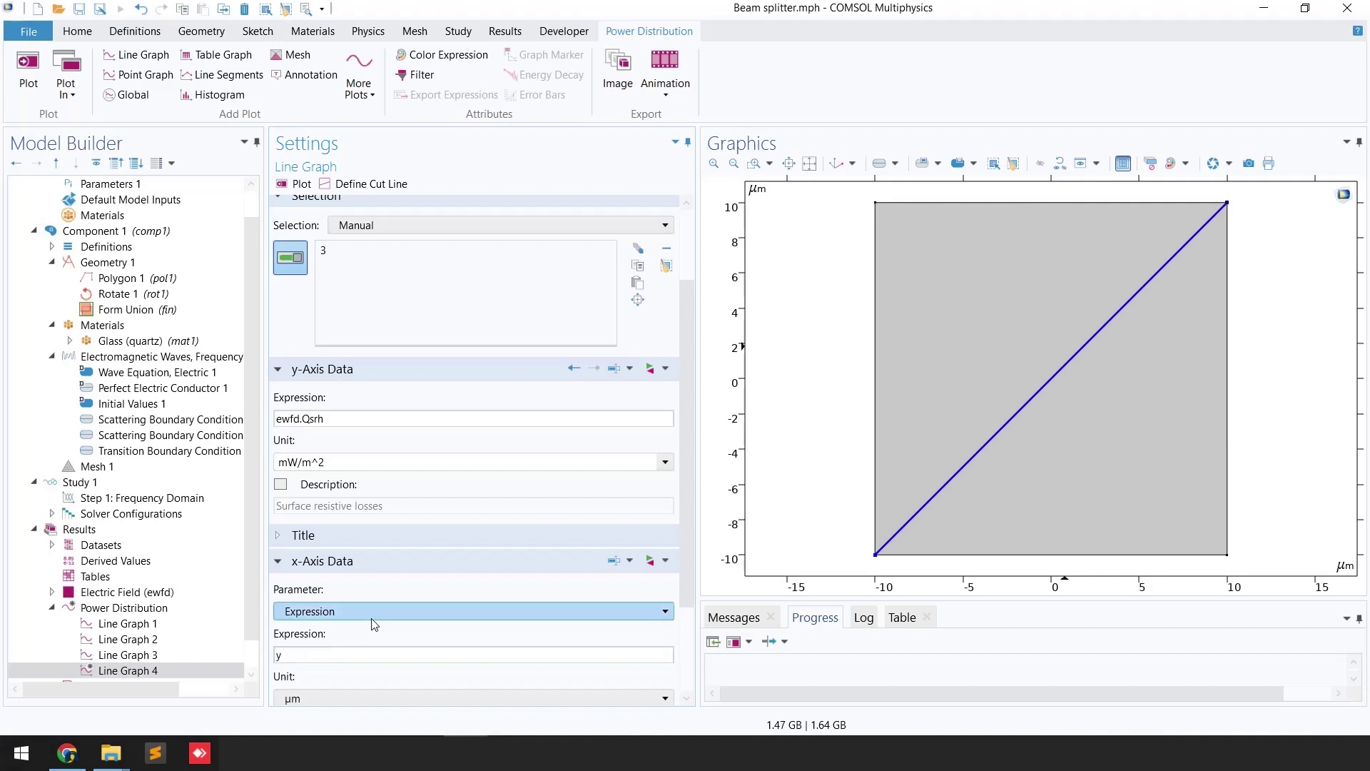
click(297, 184)
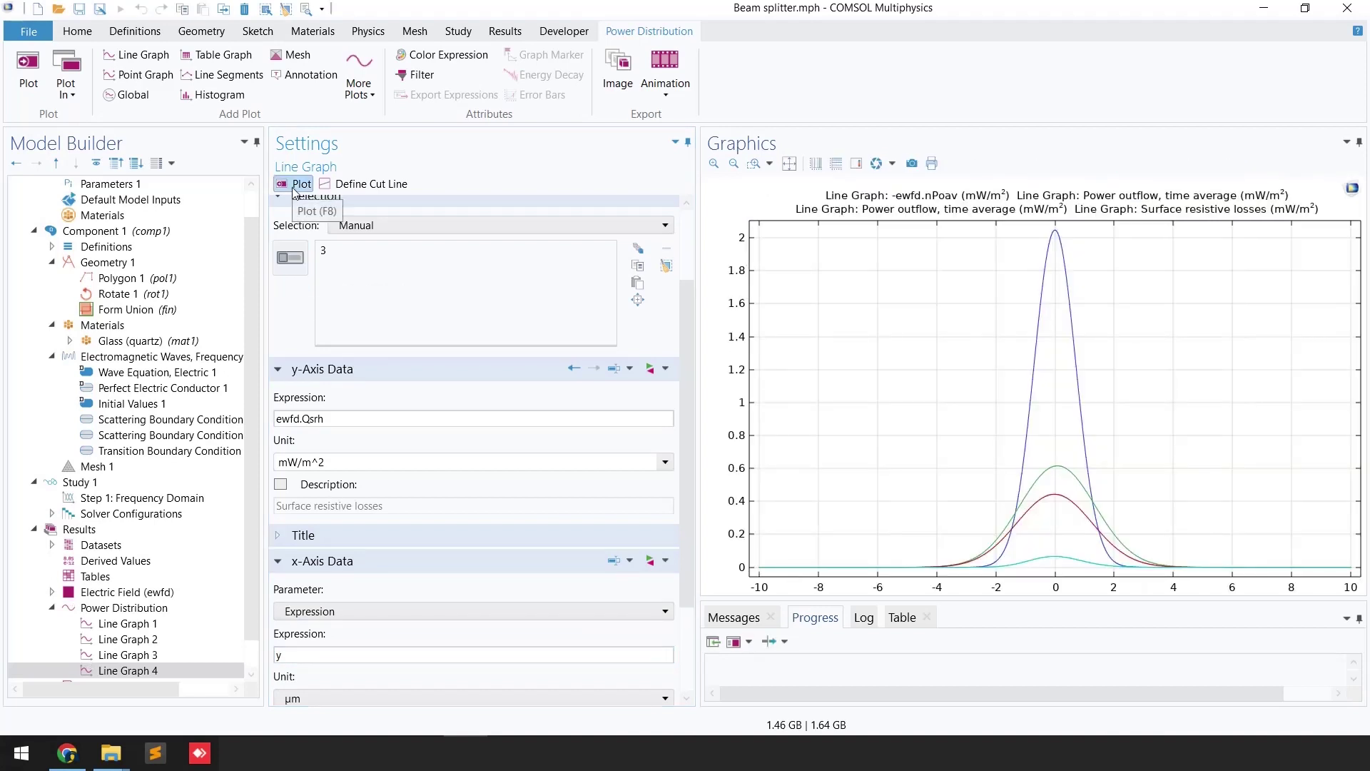